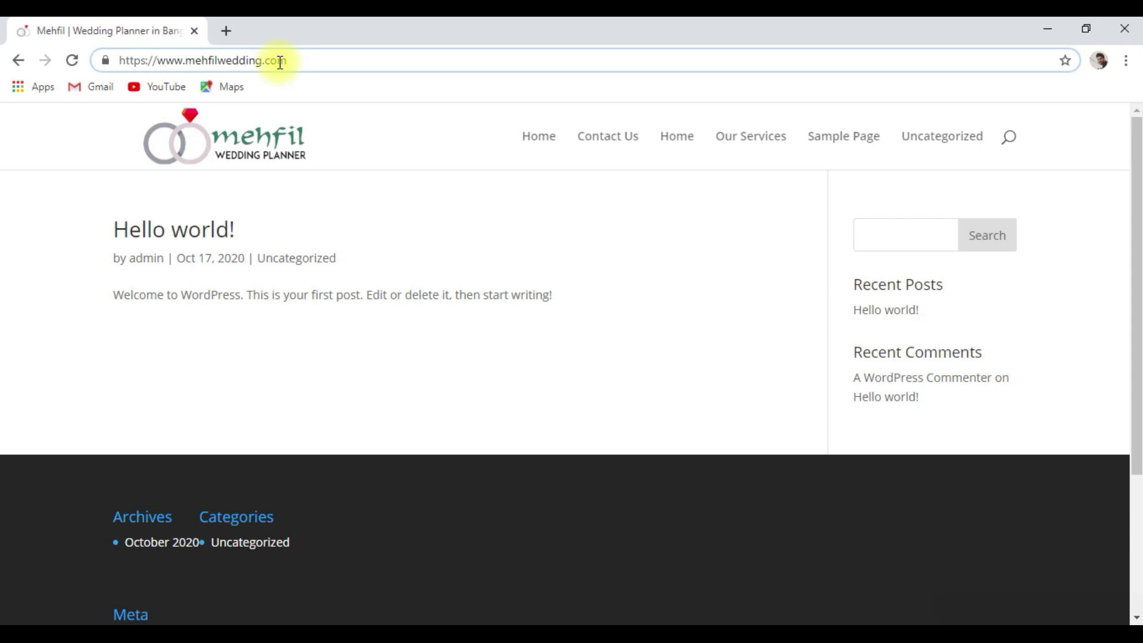
Go to the site's wp-admin address and log in to the WordPress dashboard with the saved credentials.
type("-admin")
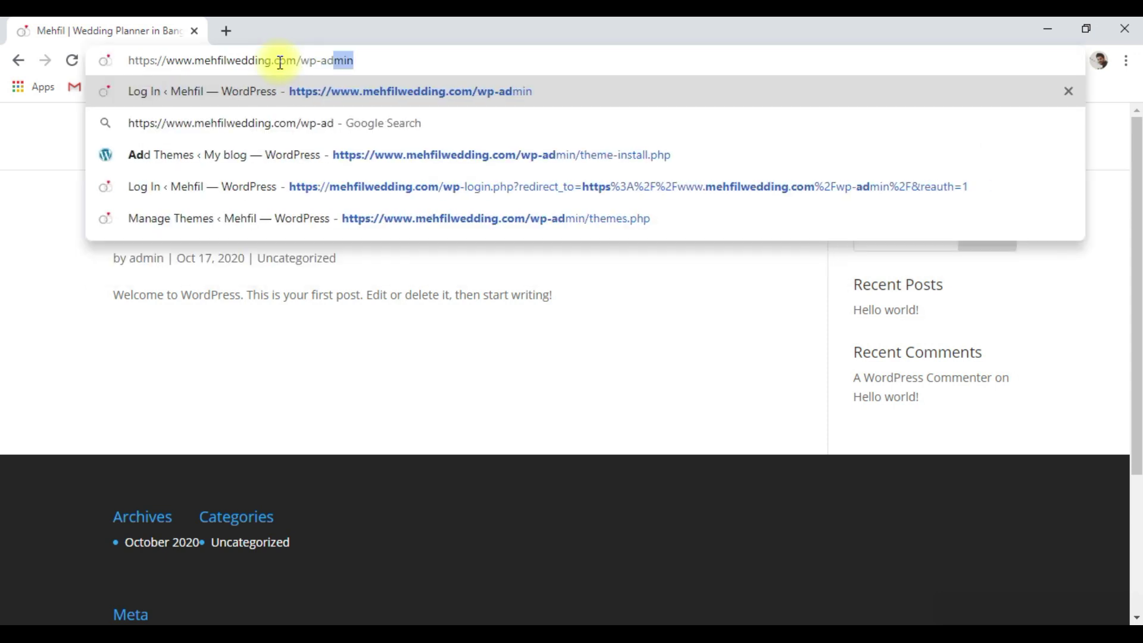
key("Return")
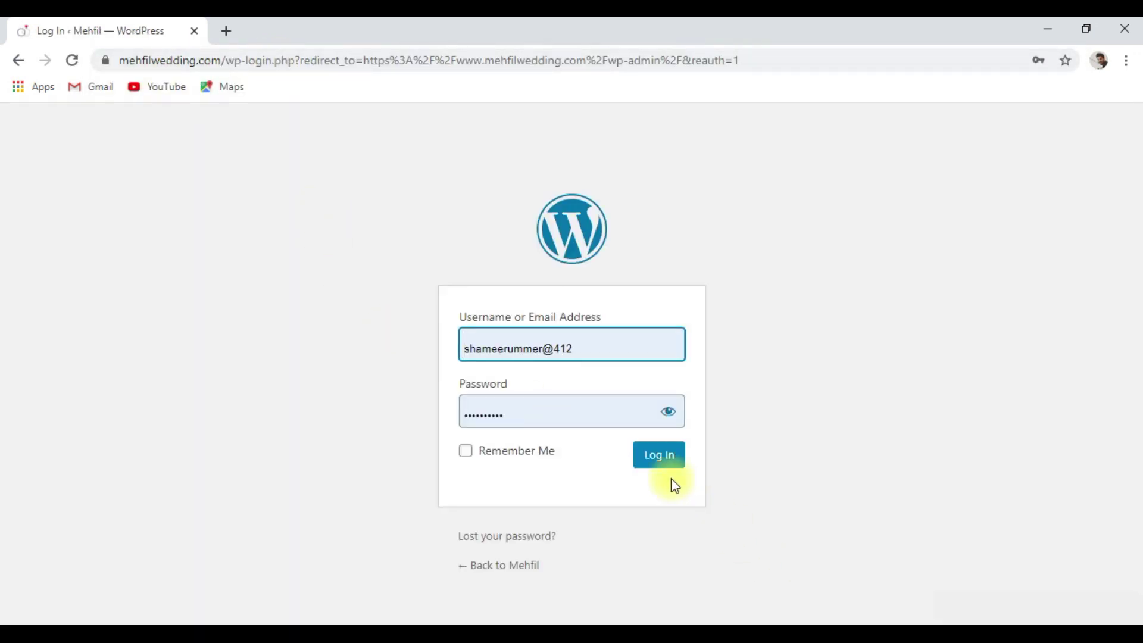
left_click(661, 458)
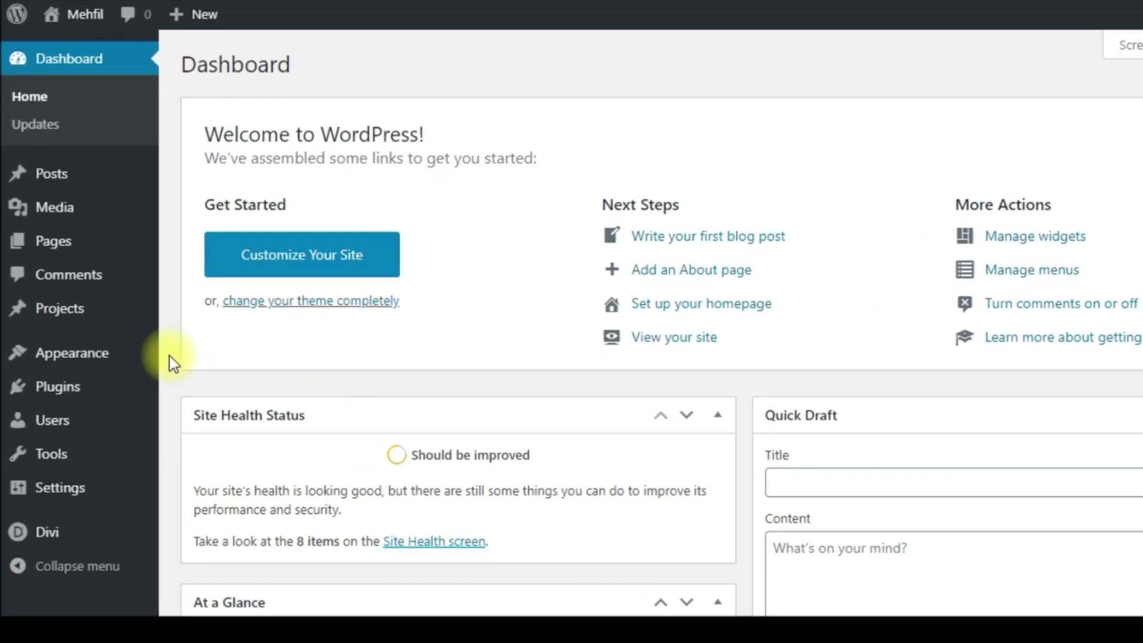
Open the Homepage Settings in the theme customizer.
mouse_move(103, 405)
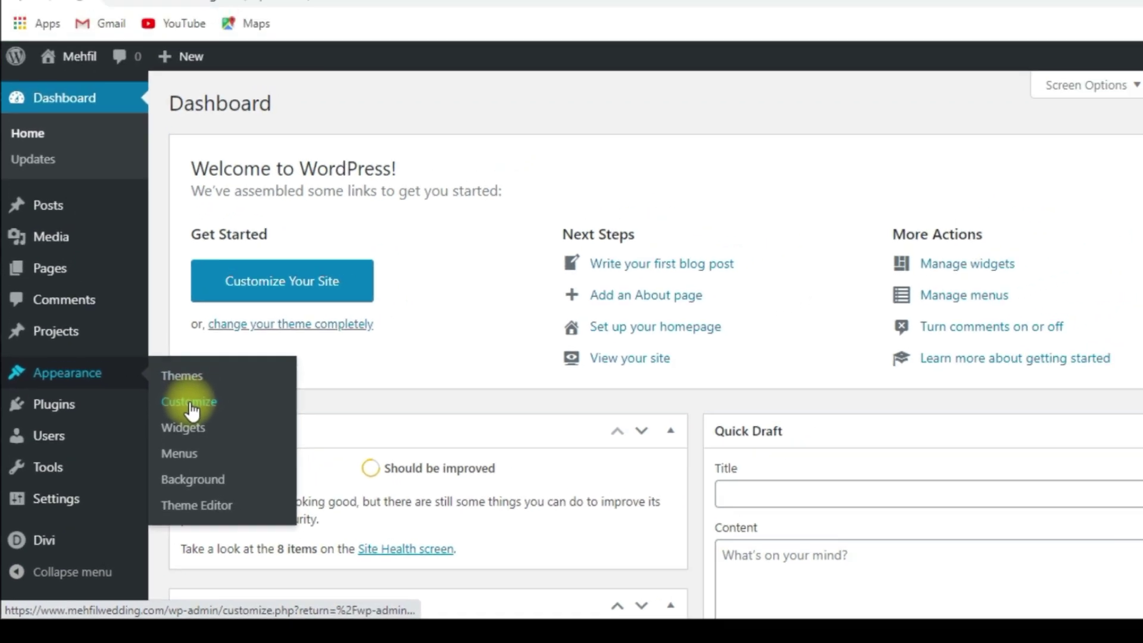
left_click(215, 371)
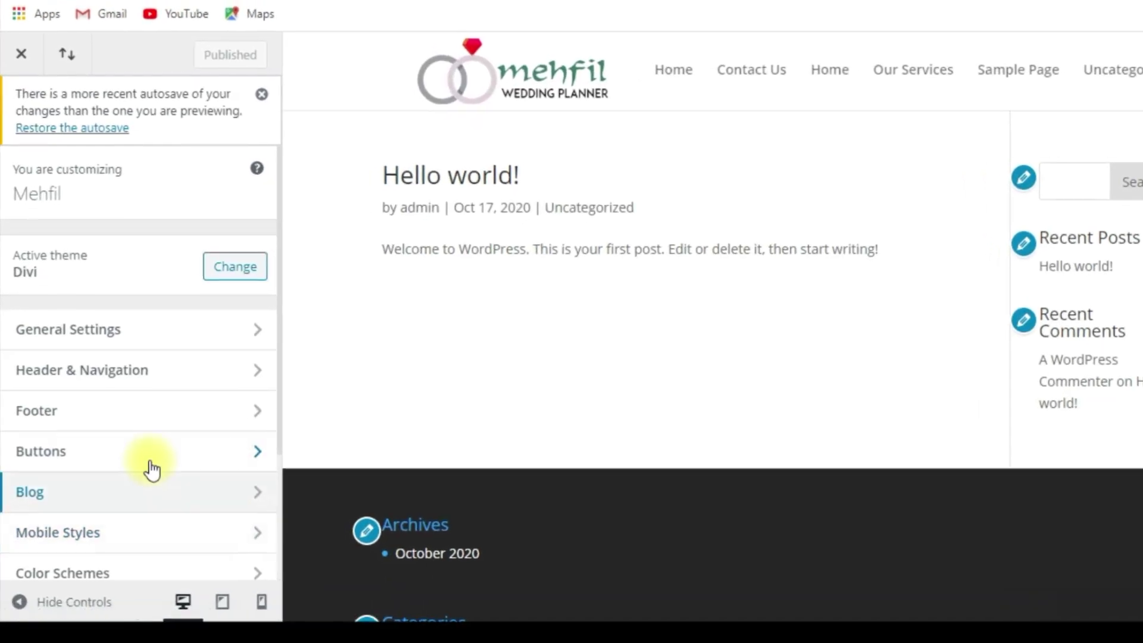
scroll(151, 469, "down", 3)
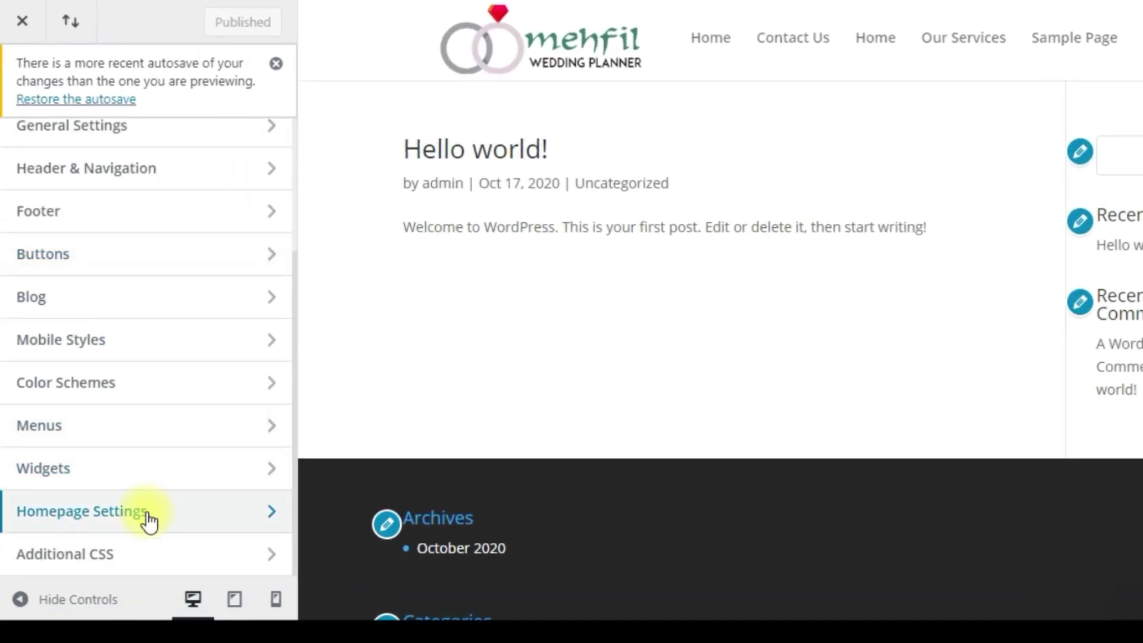
left_click(189, 511)
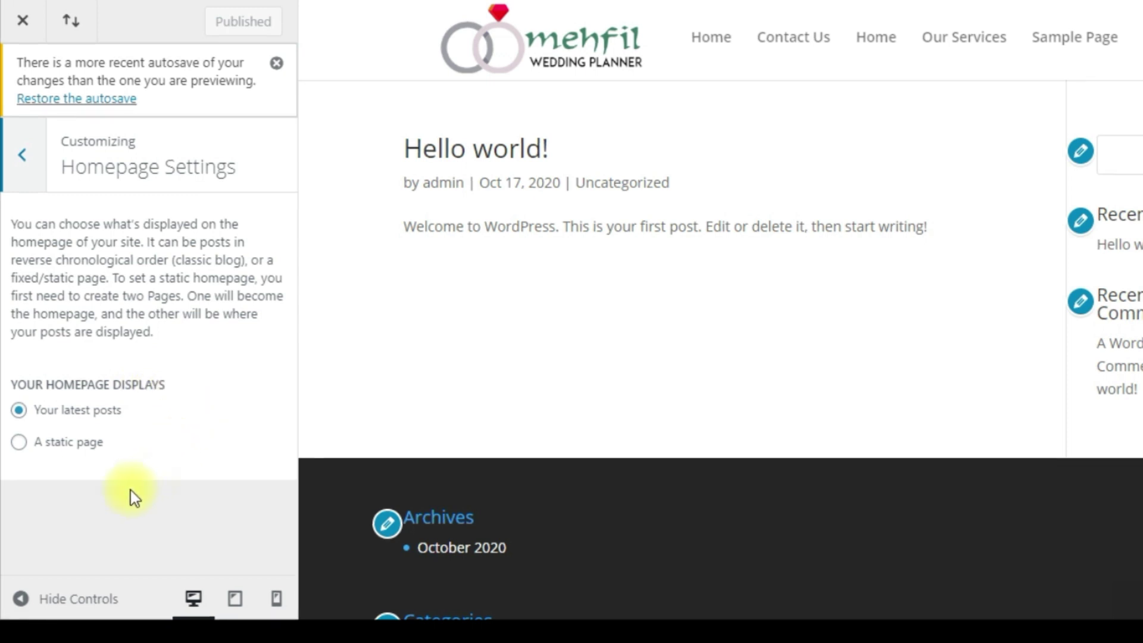
Make the homepage display a static page, choose Home as the homepage, and publish the change.
left_click(19, 446)
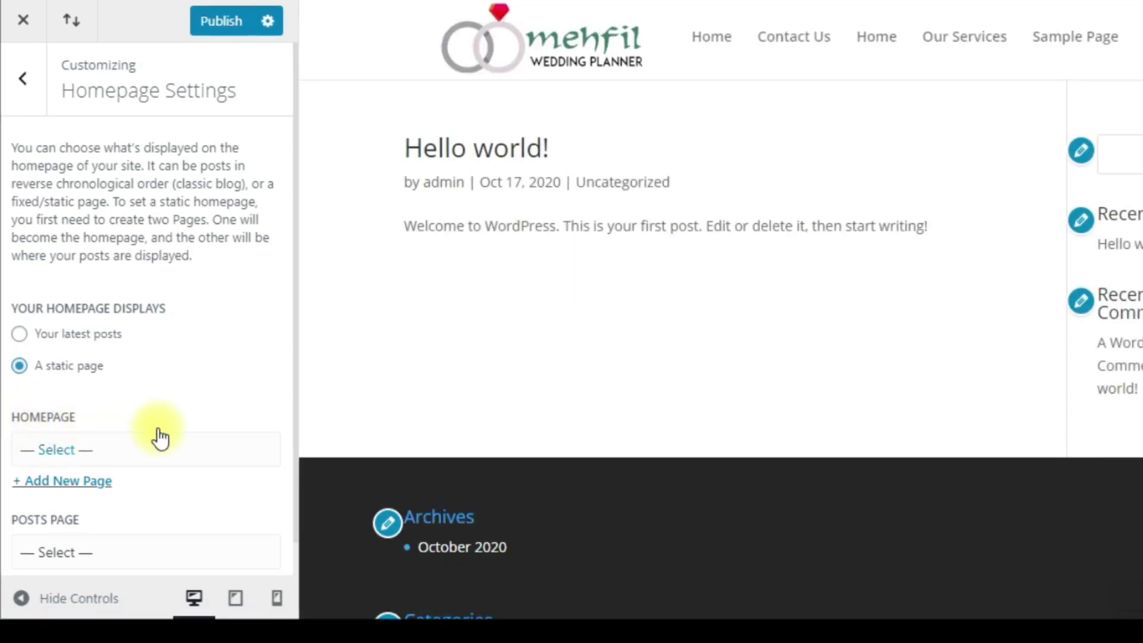
left_click(194, 451)
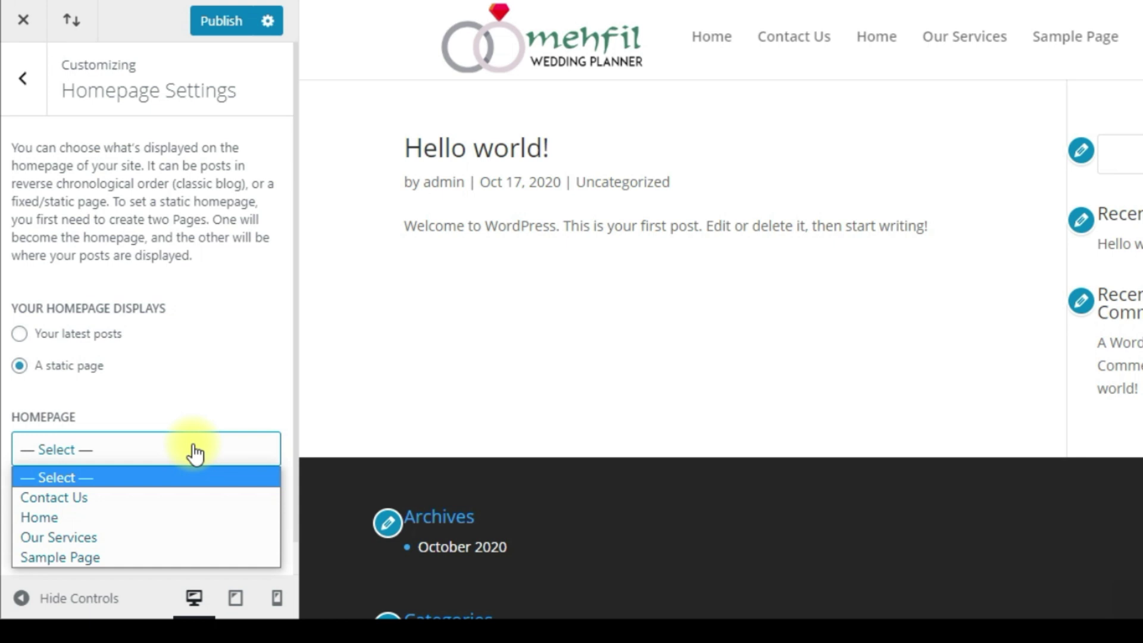
left_click(155, 516)
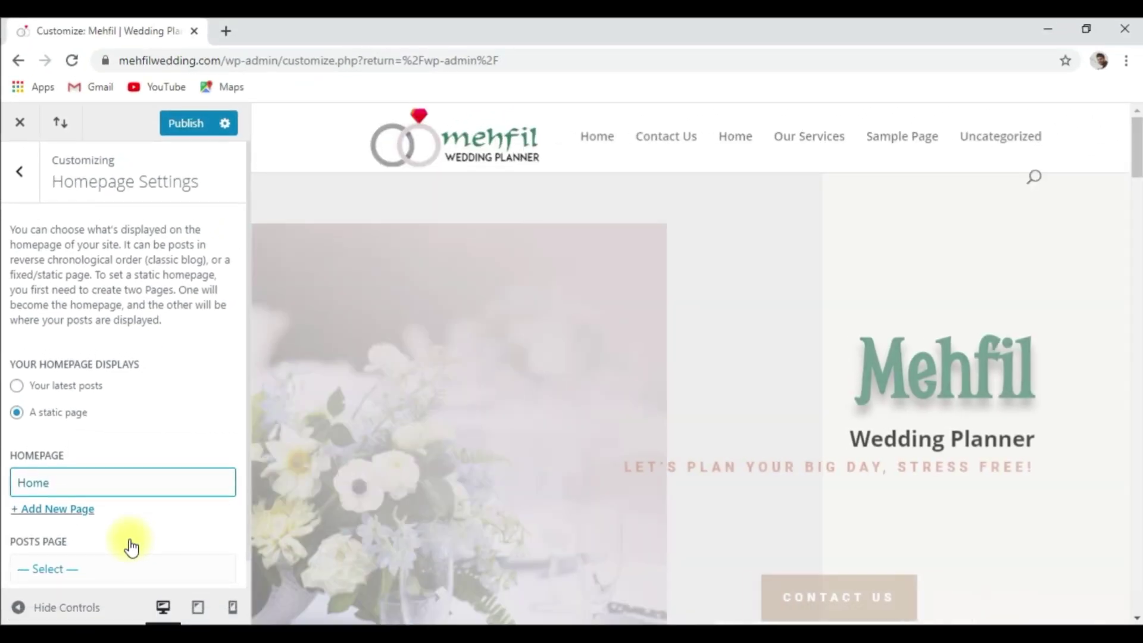
scroll(642, 345, "down", 10)
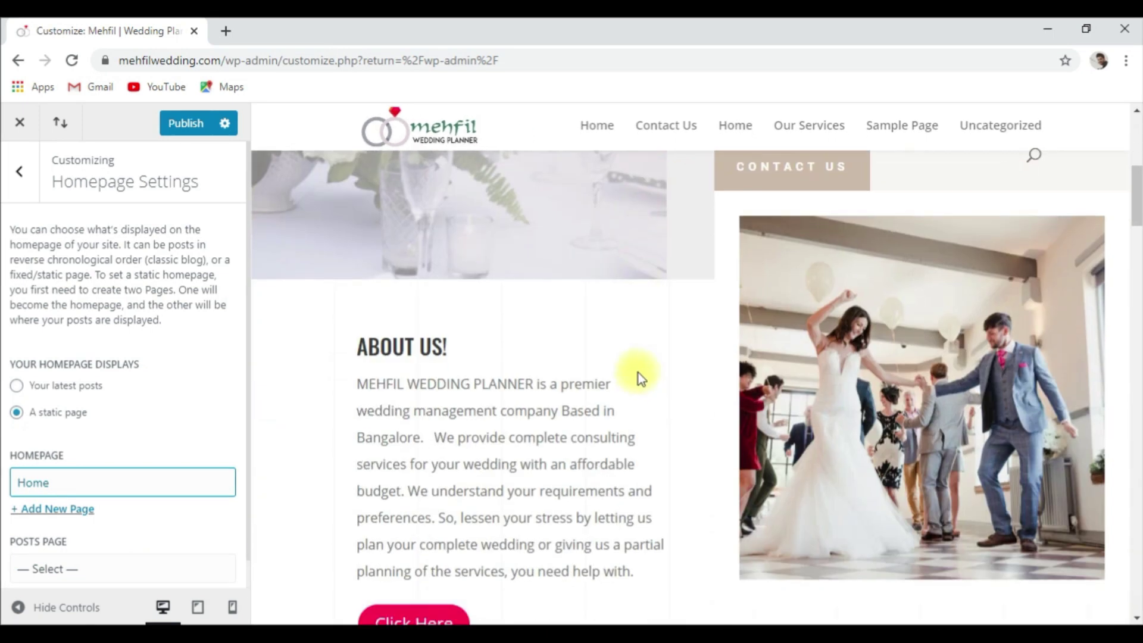
scroll(638, 373, "up", 8)
scroll(630, 381, "up", 3)
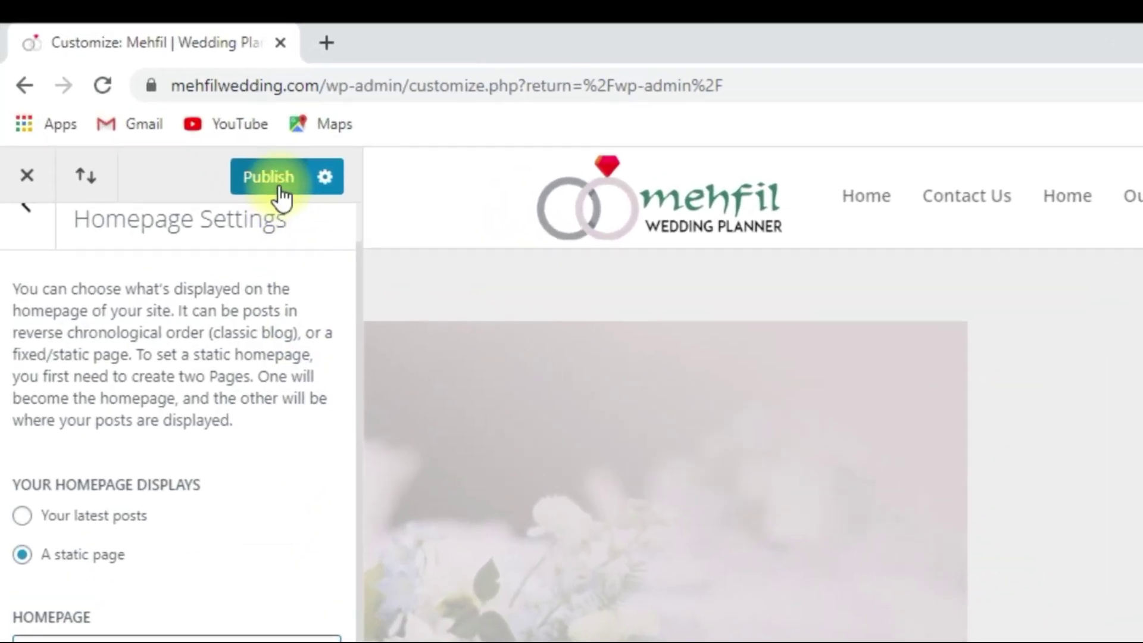
left_click(235, 147)
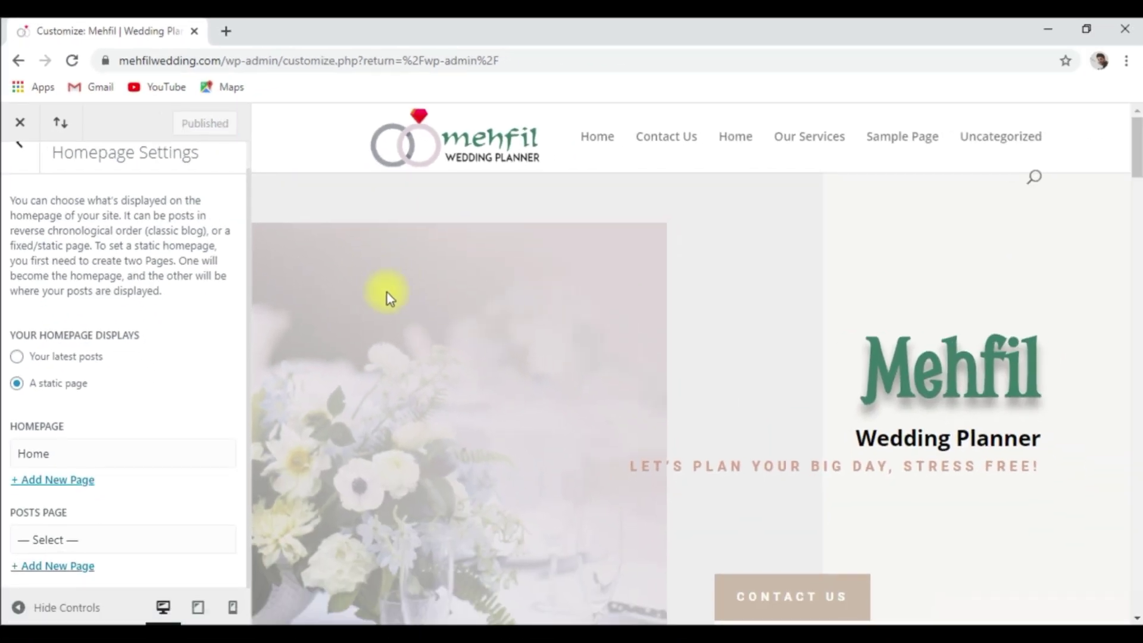
Load mehfilwedding.com in a new browser tab to check the live homepage.
left_click(228, 32)
type("me")
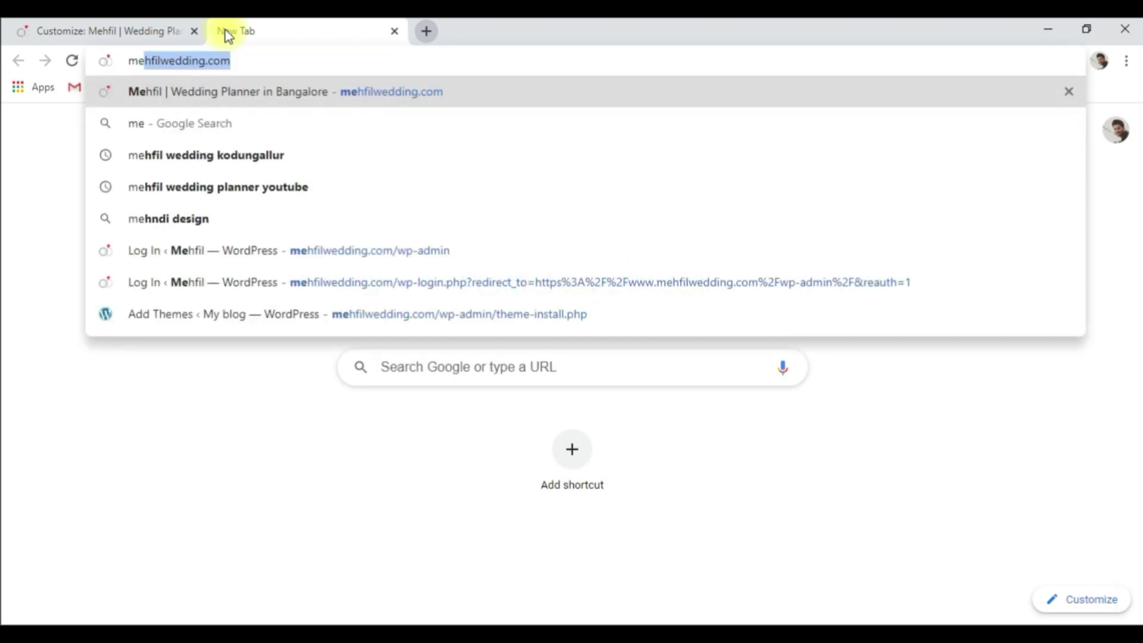
key("Return")
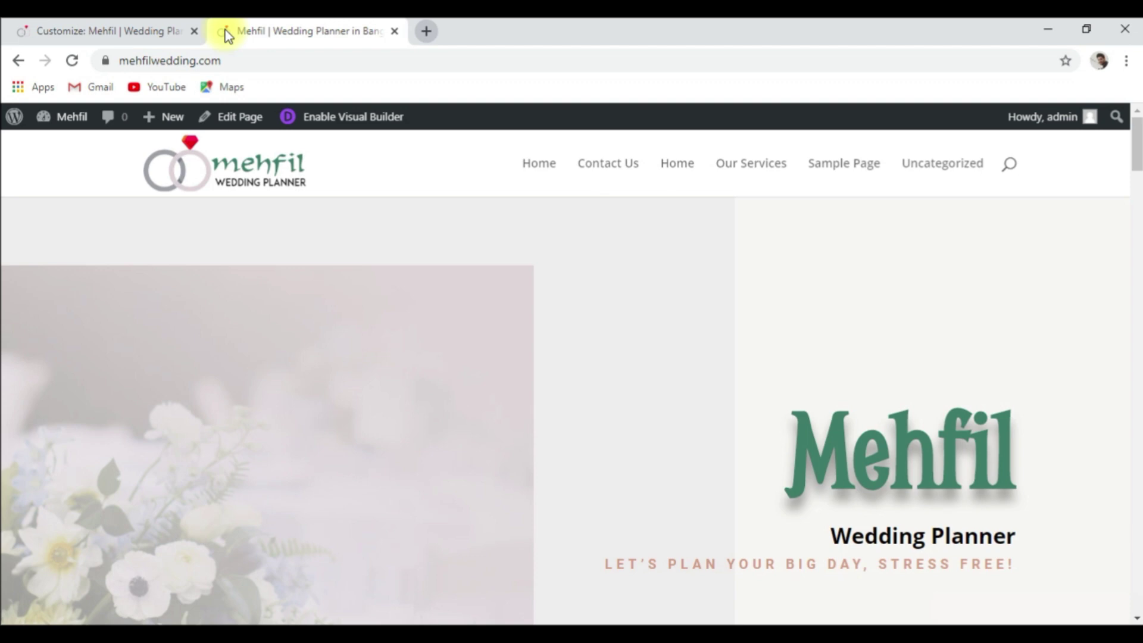
Back in the customizer, add a new page titled Blogs as the posts page and publish the change.
left_click(74, 25)
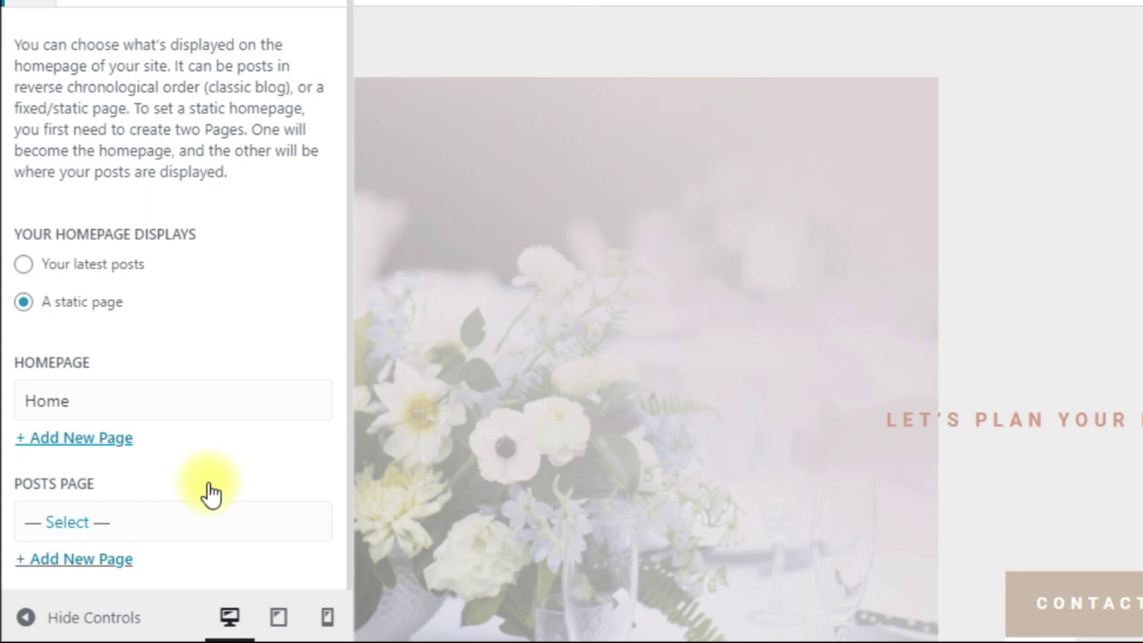
left_click(158, 526)
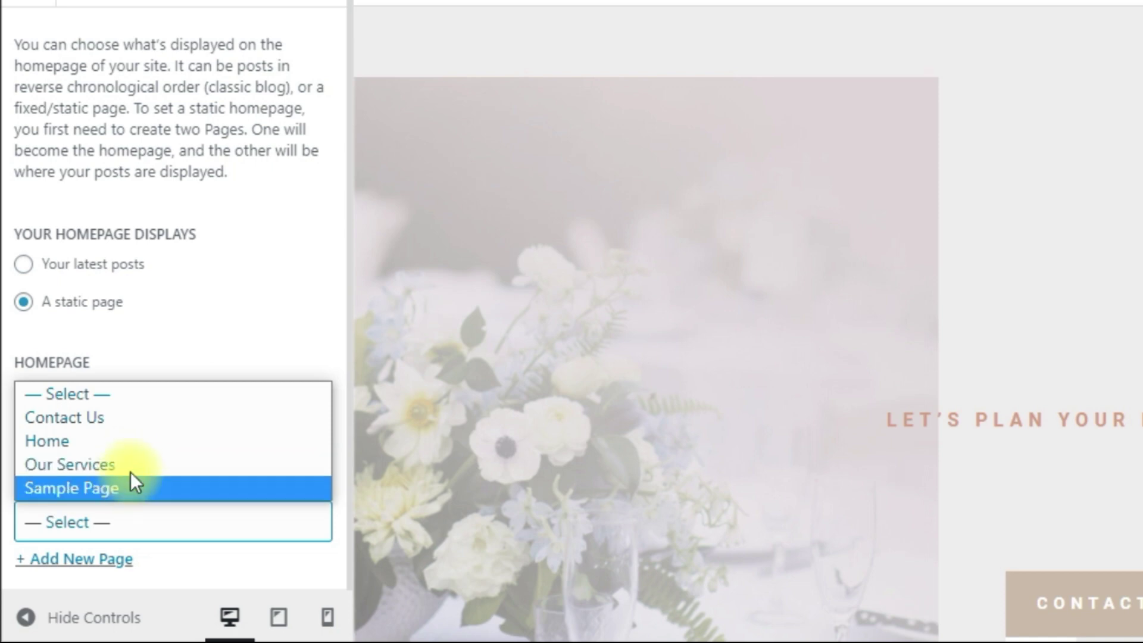
left_click(159, 532)
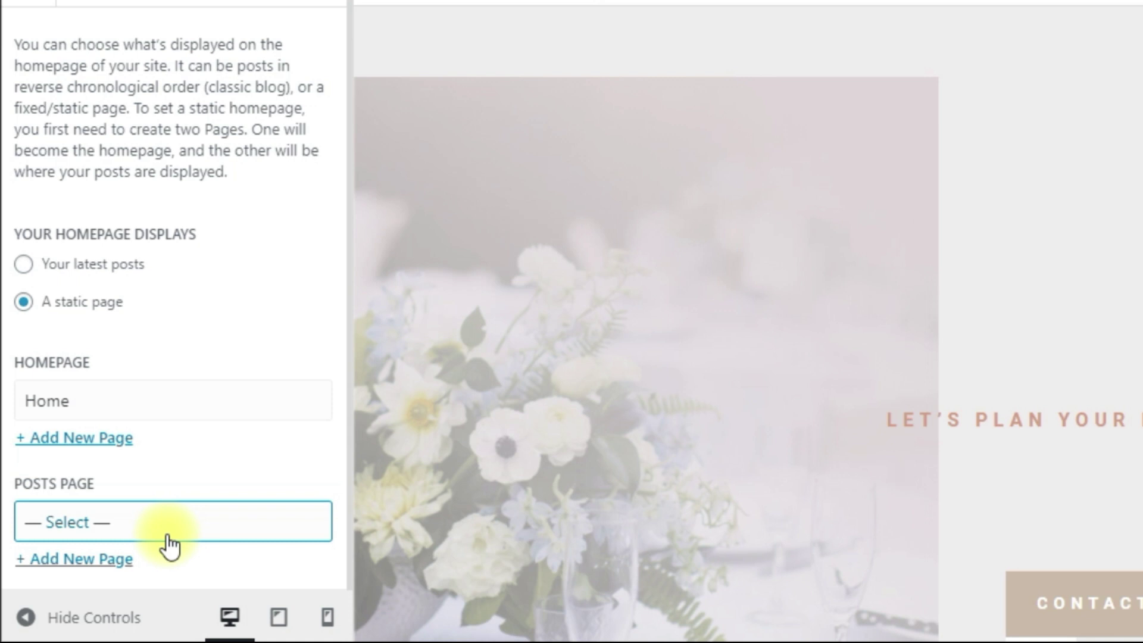
left_click(109, 569)
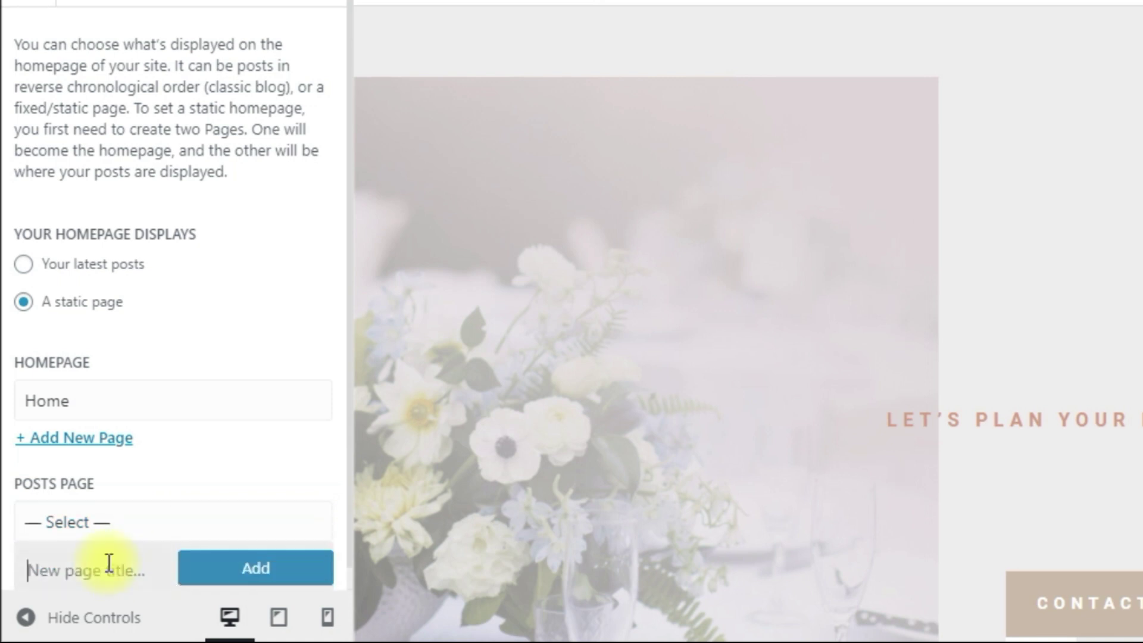
type("Blogs")
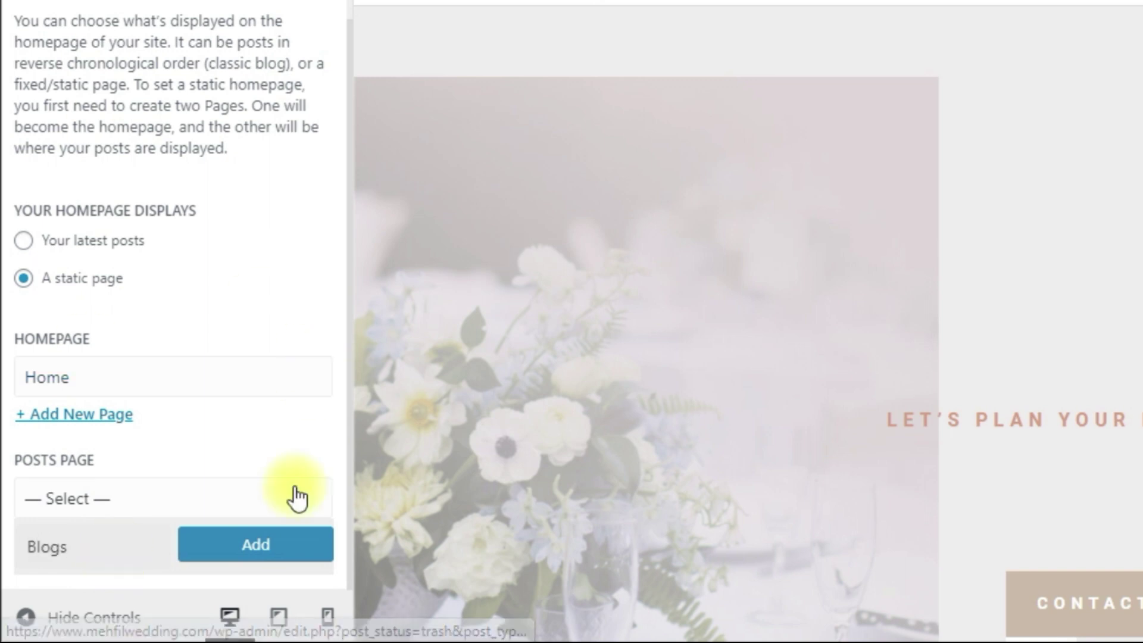
left_click(250, 545)
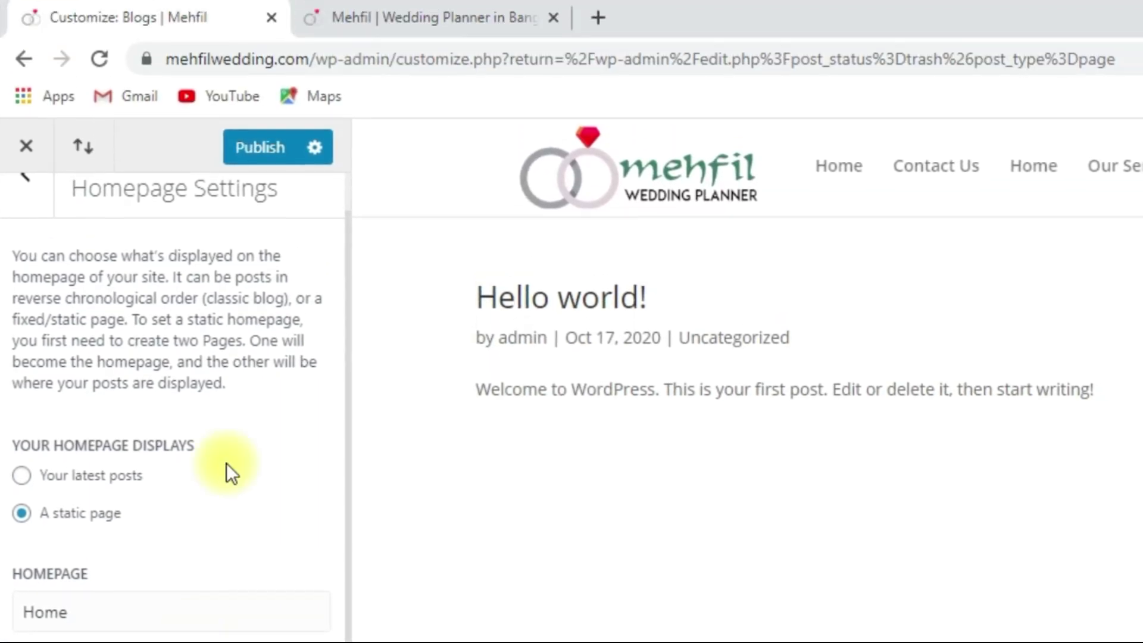
left_click(252, 150)
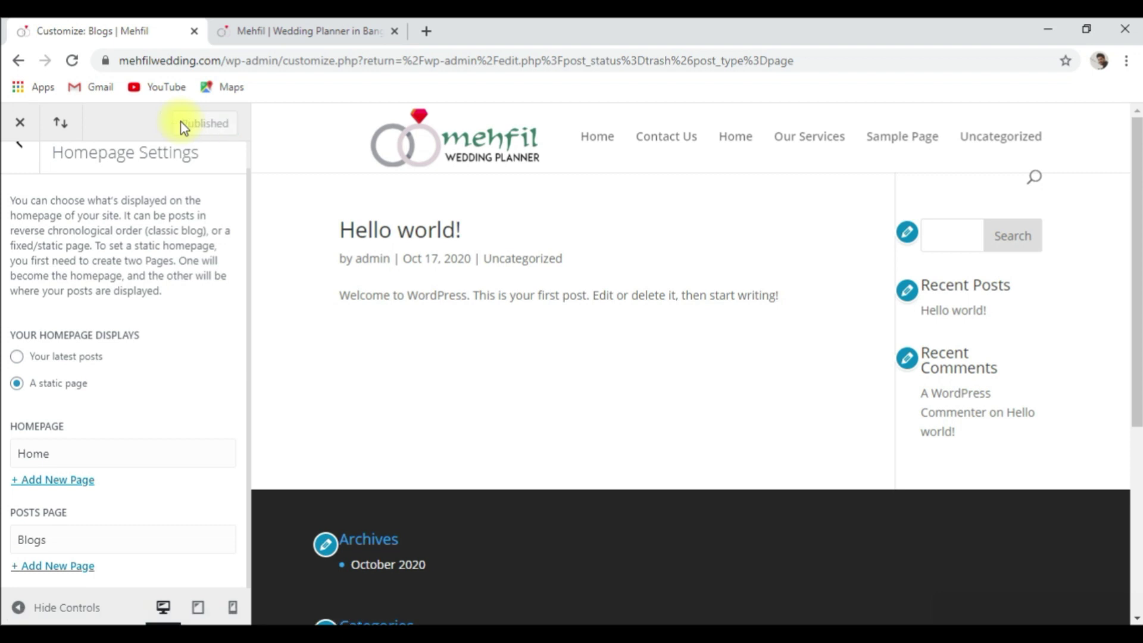
Reload the live site and view its Blogs page from the site navigation.
left_click(321, 31)
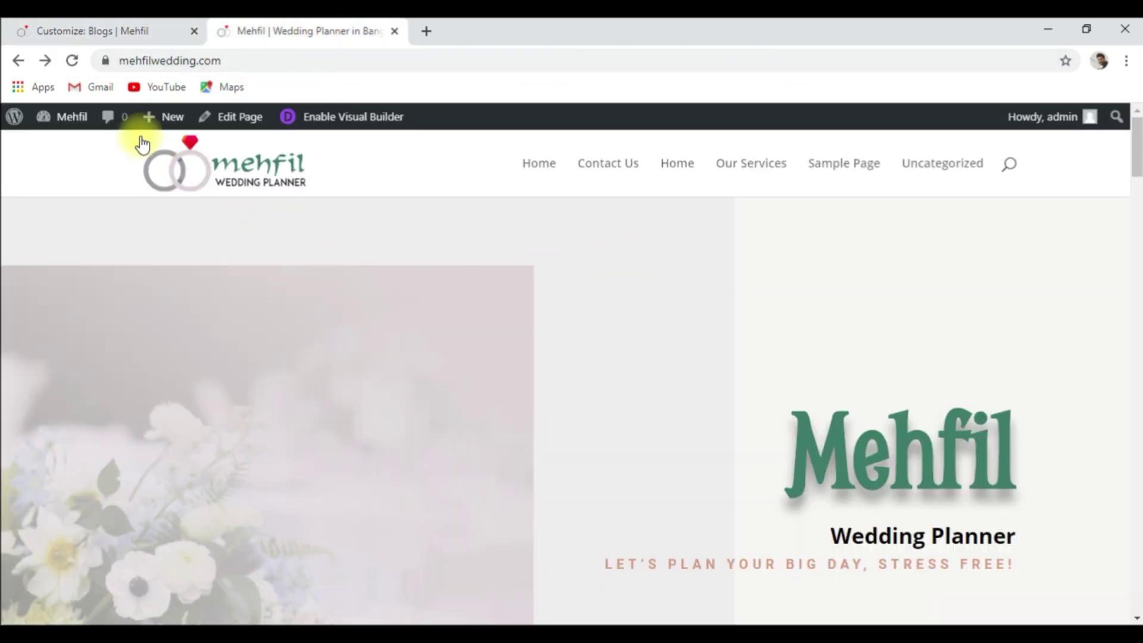
left_click(70, 67)
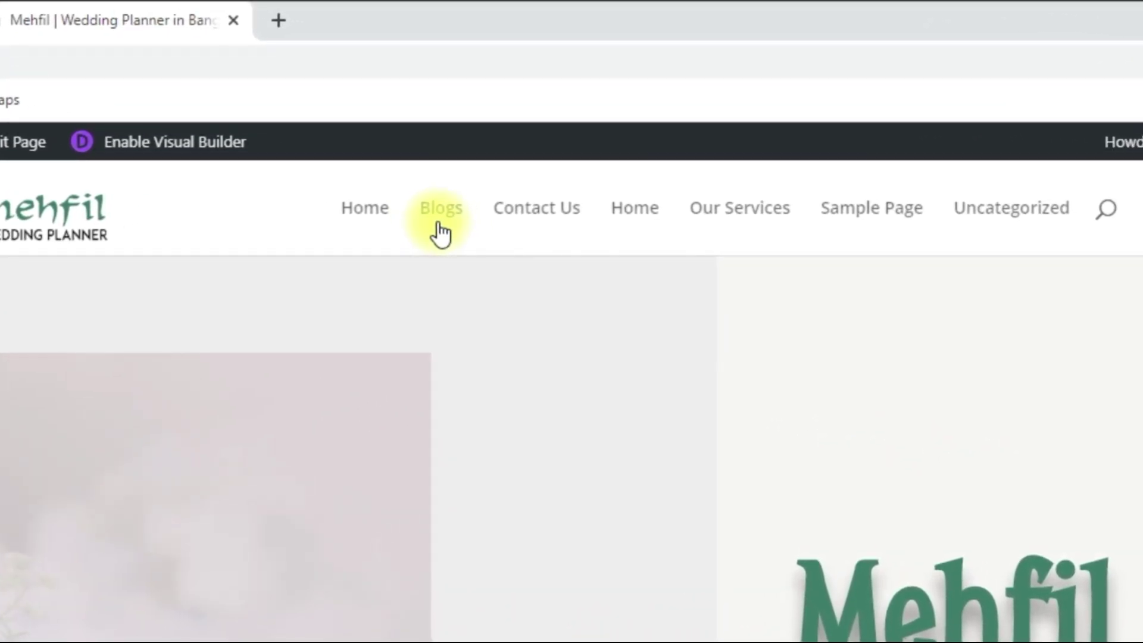
left_click(442, 221)
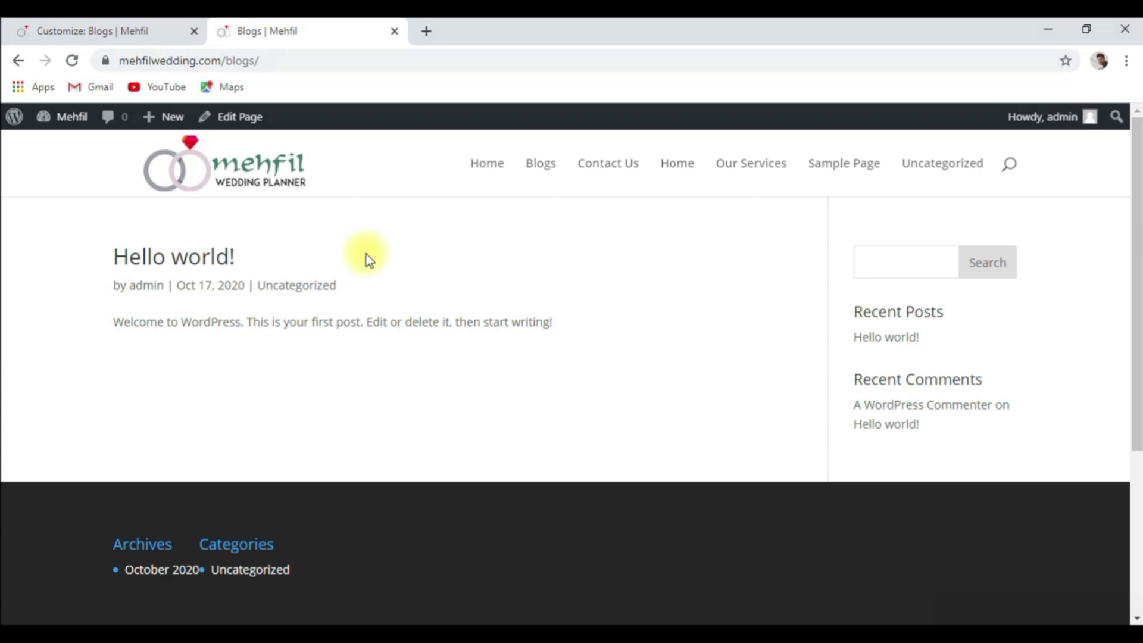
Close the customizer, return to the WordPress dashboard, and start a new post.
left_click(105, 30)
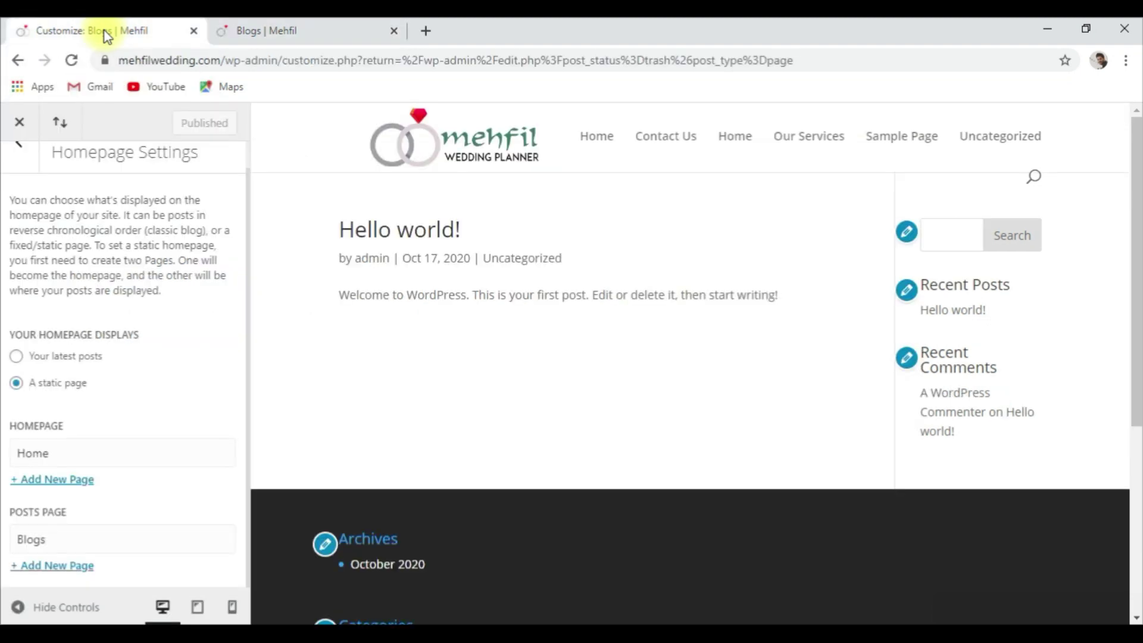
left_click(26, 126)
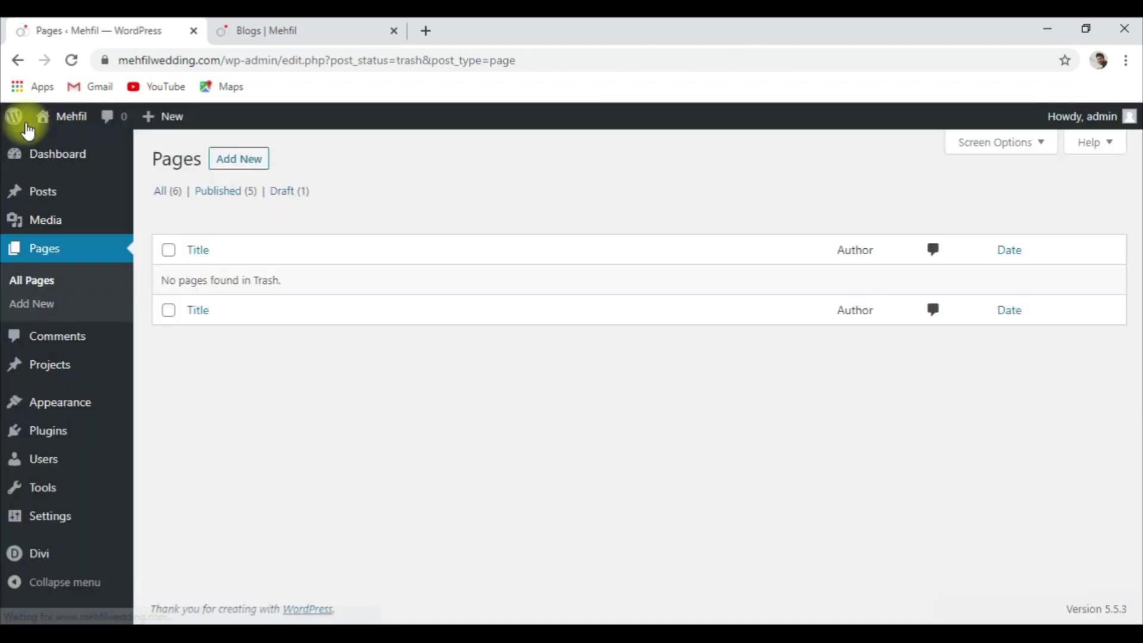
mouse_move(38, 199)
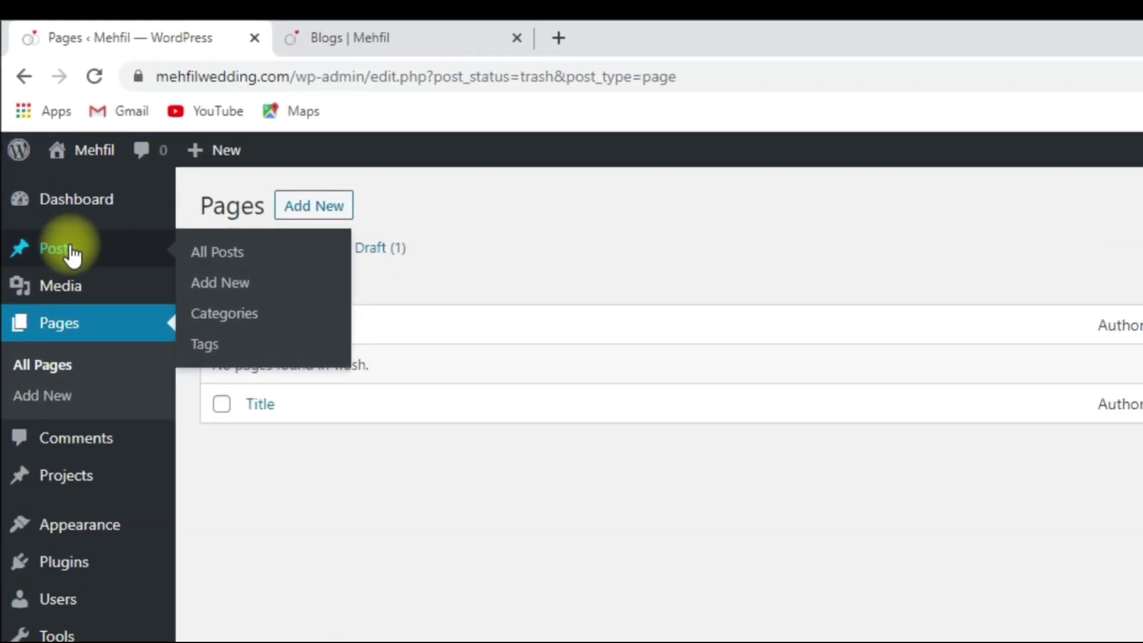
left_click(76, 201)
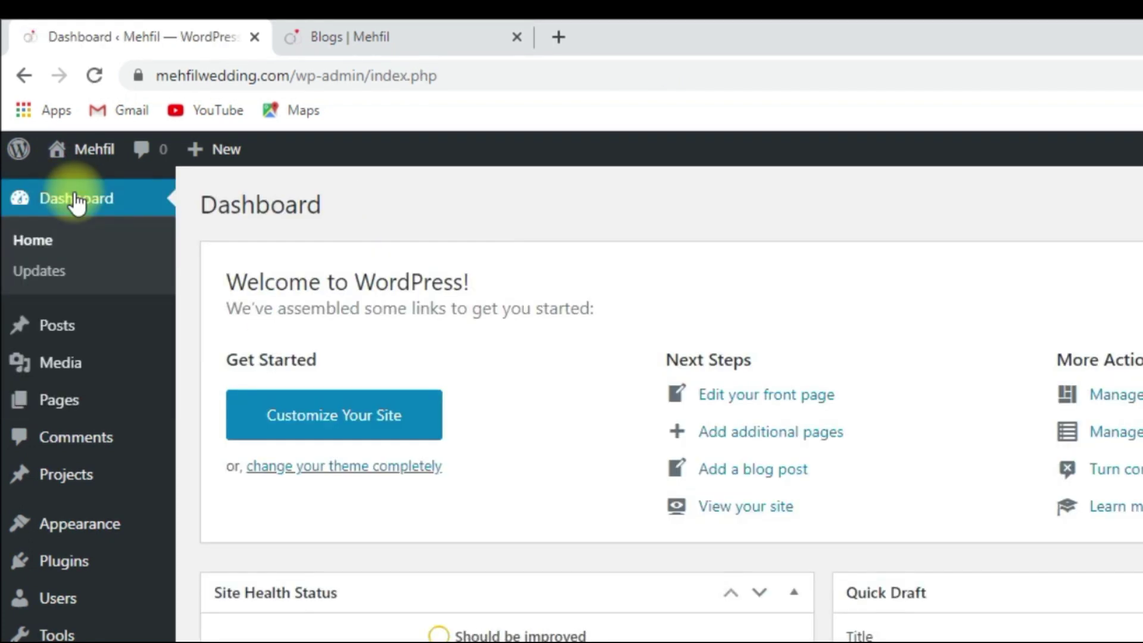
mouse_move(81, 330)
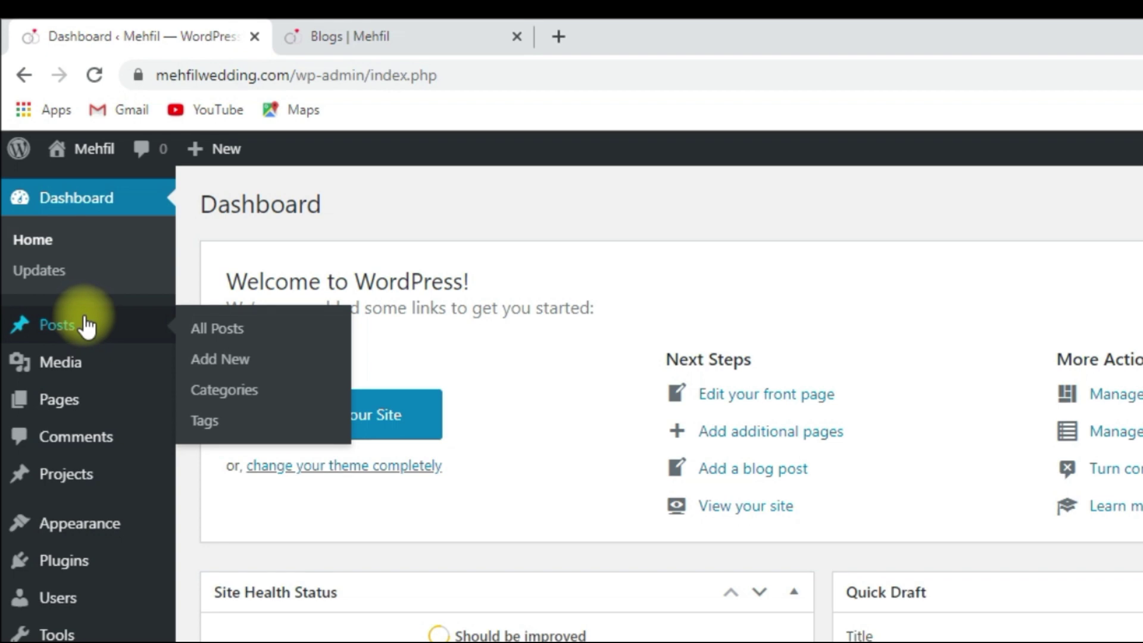
left_click(219, 366)
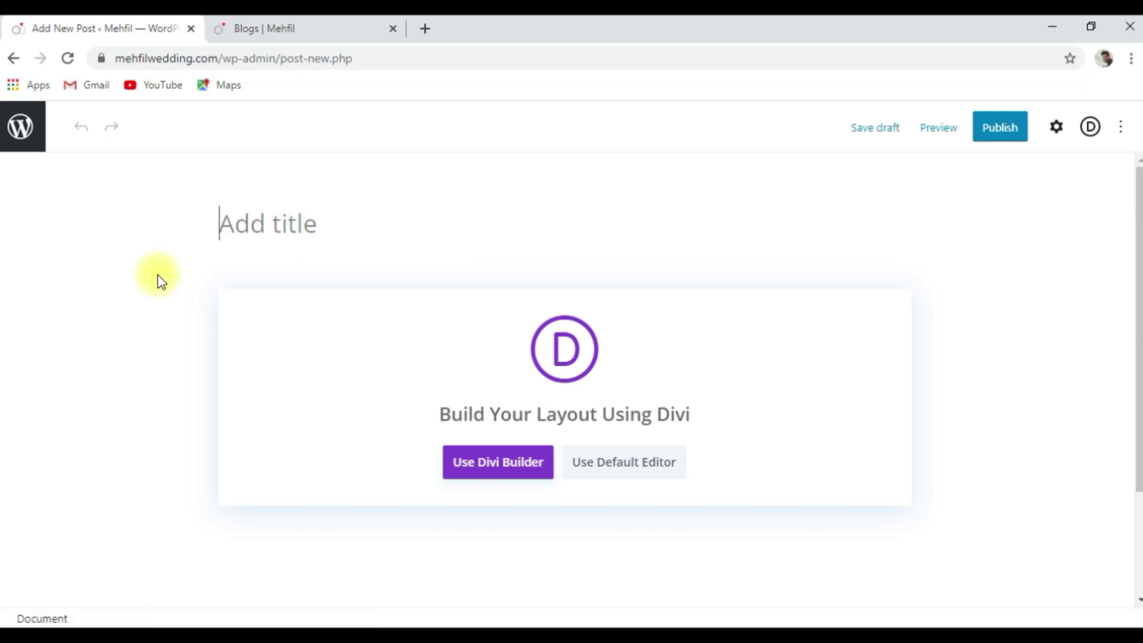
Title the post "How To Plan A Wedding on Budget" and start building it from scratch with the Divi Builder.
type("How To Pla")
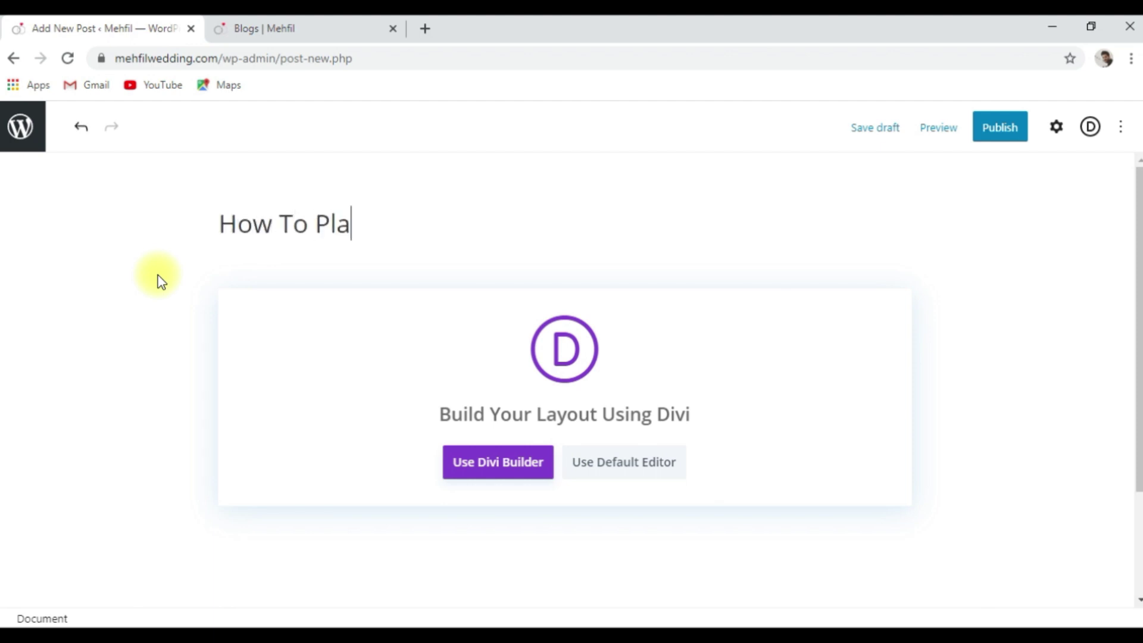
type("n A Wedding on Budget")
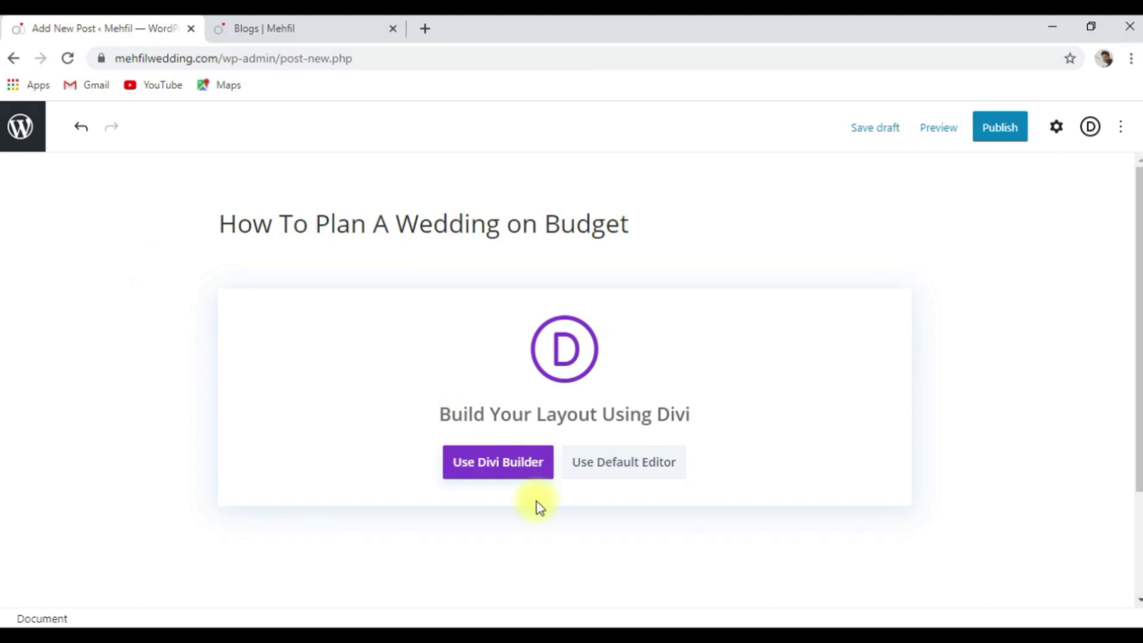
left_click(517, 464)
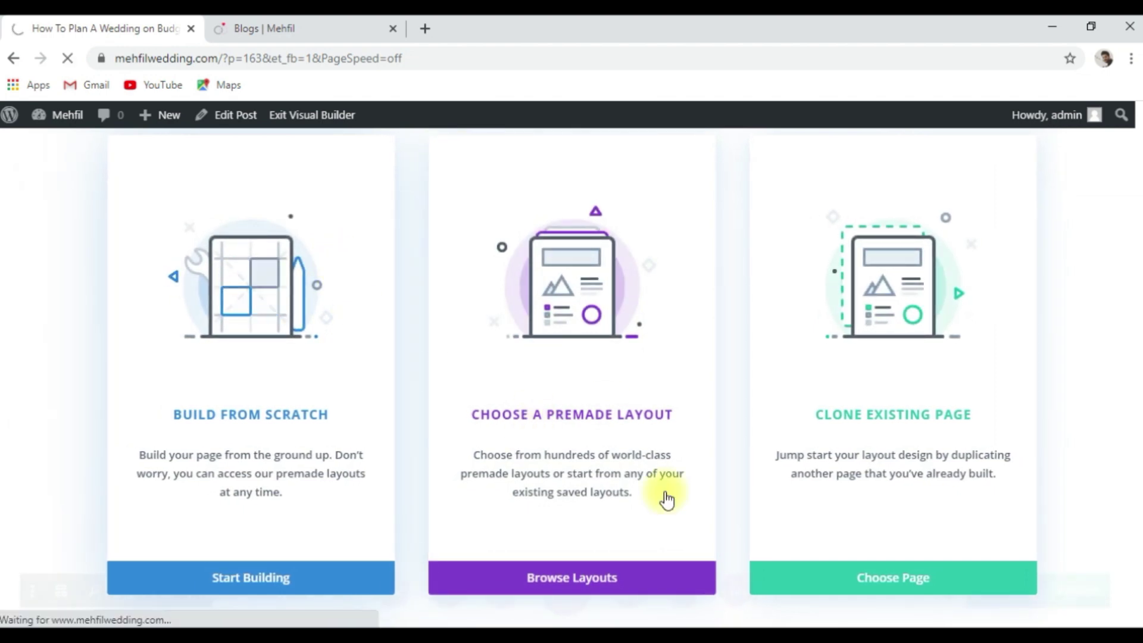
left_click(239, 576)
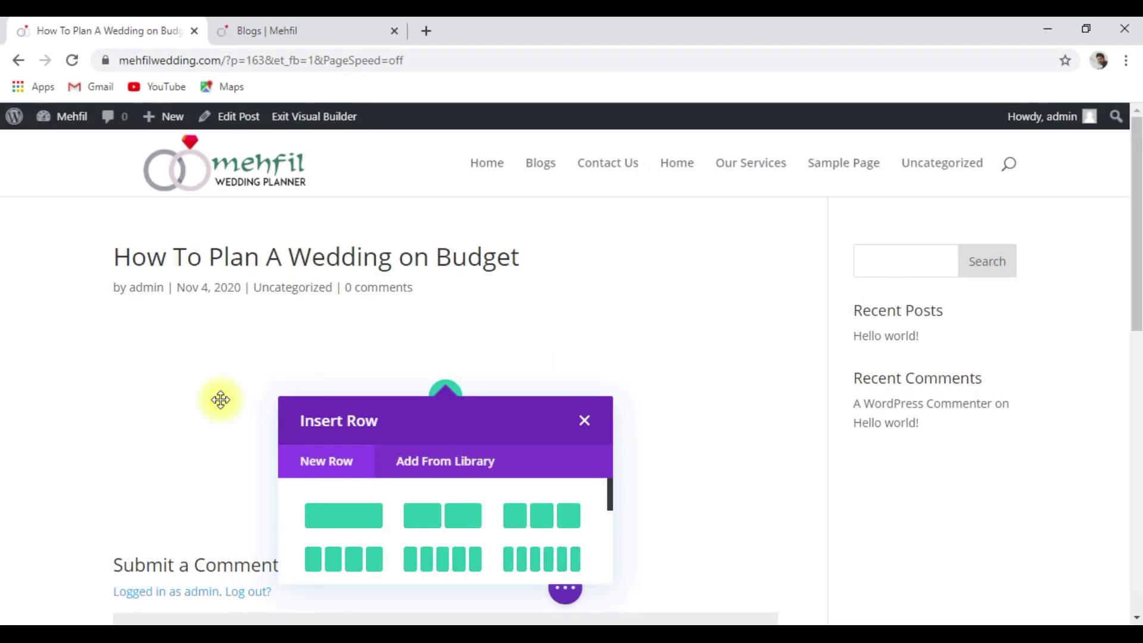
Insert a single-column row in the budget wedding post and add a Text module to it.
left_click(329, 524)
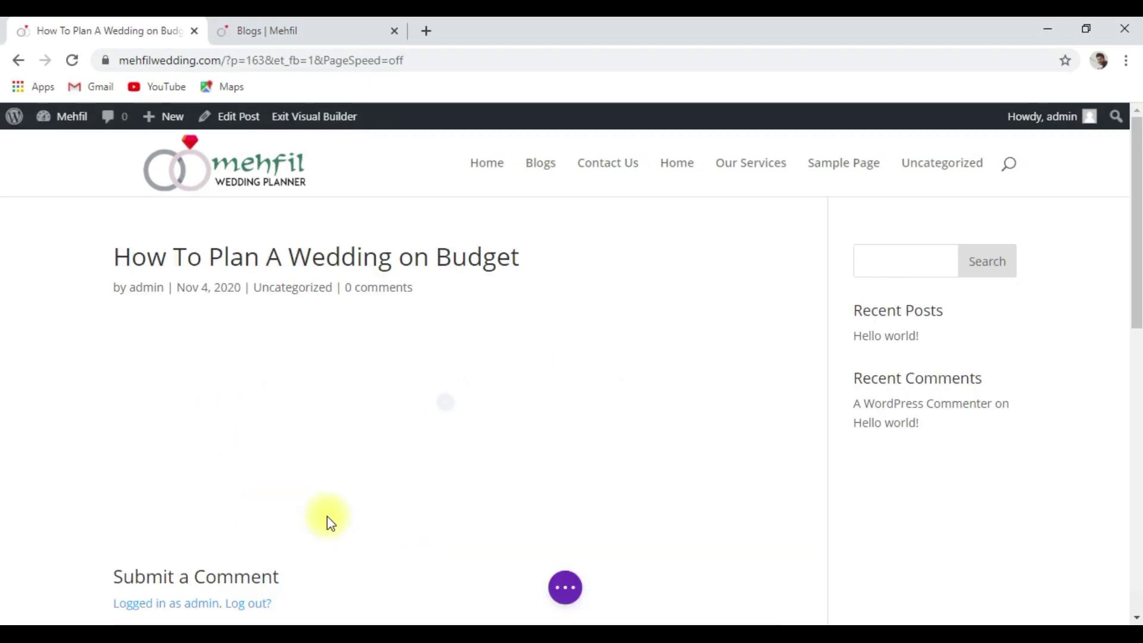
type("te")
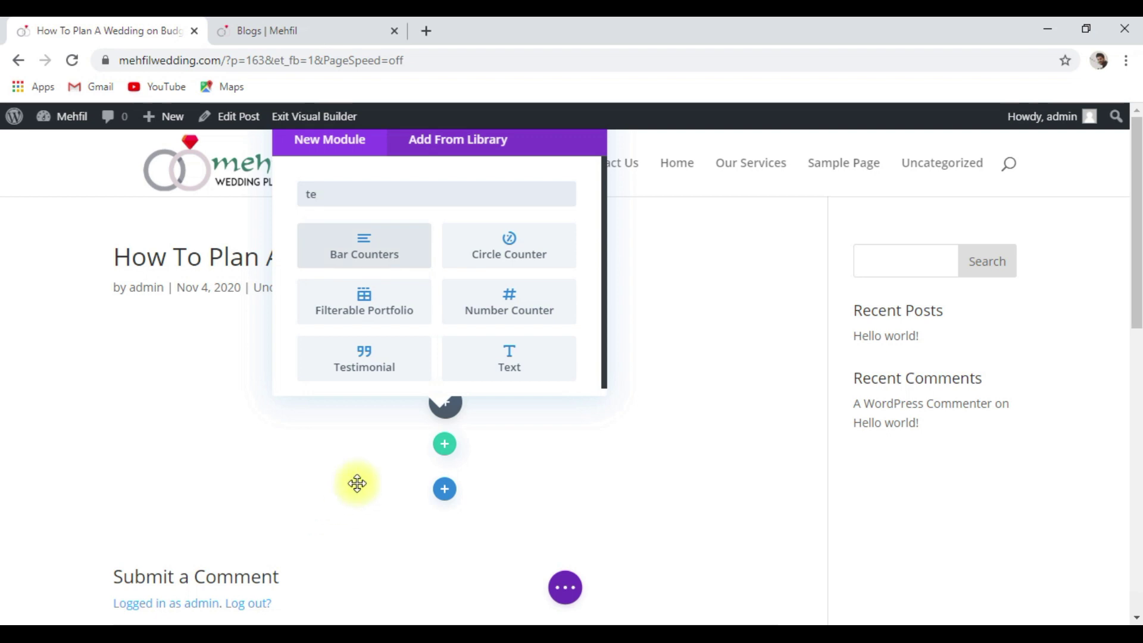
left_click(481, 364)
scroll(452, 446, "down", 3)
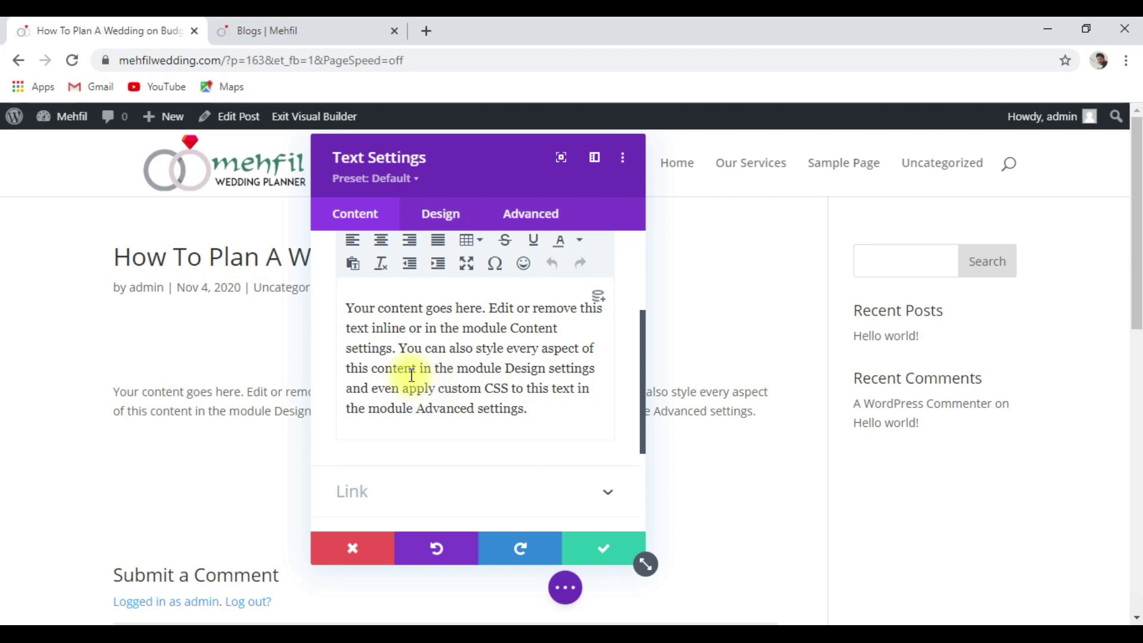
Search the web for "dummy text", open lipsum.com, and copy the two paragraphs under "Where does it come from?".
left_click(427, 30)
type("dummy text")
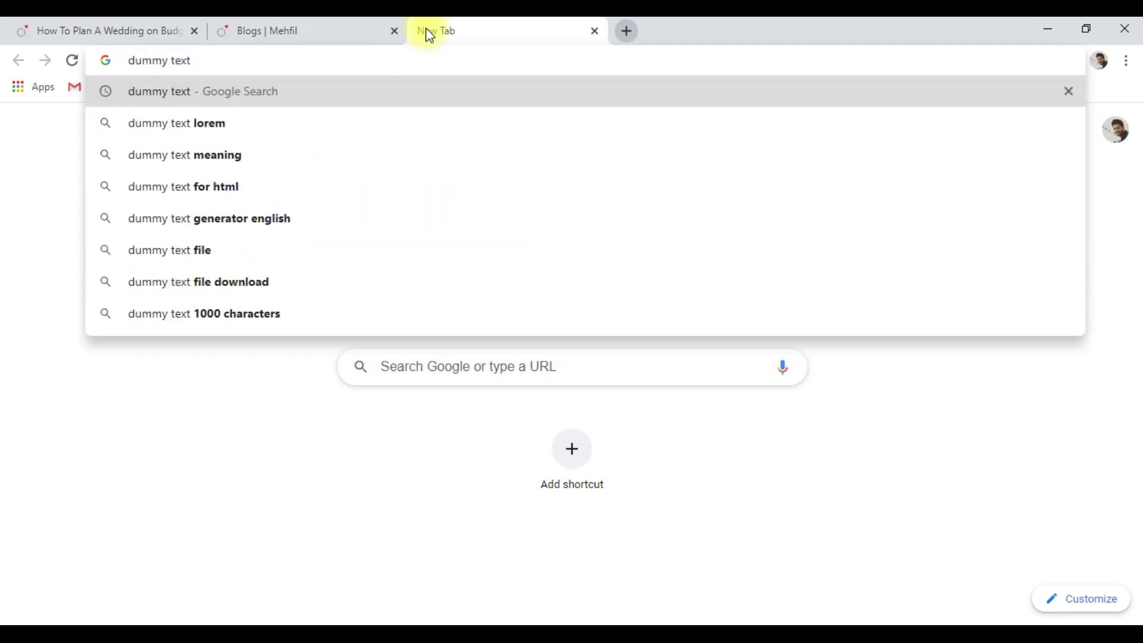
key("Return")
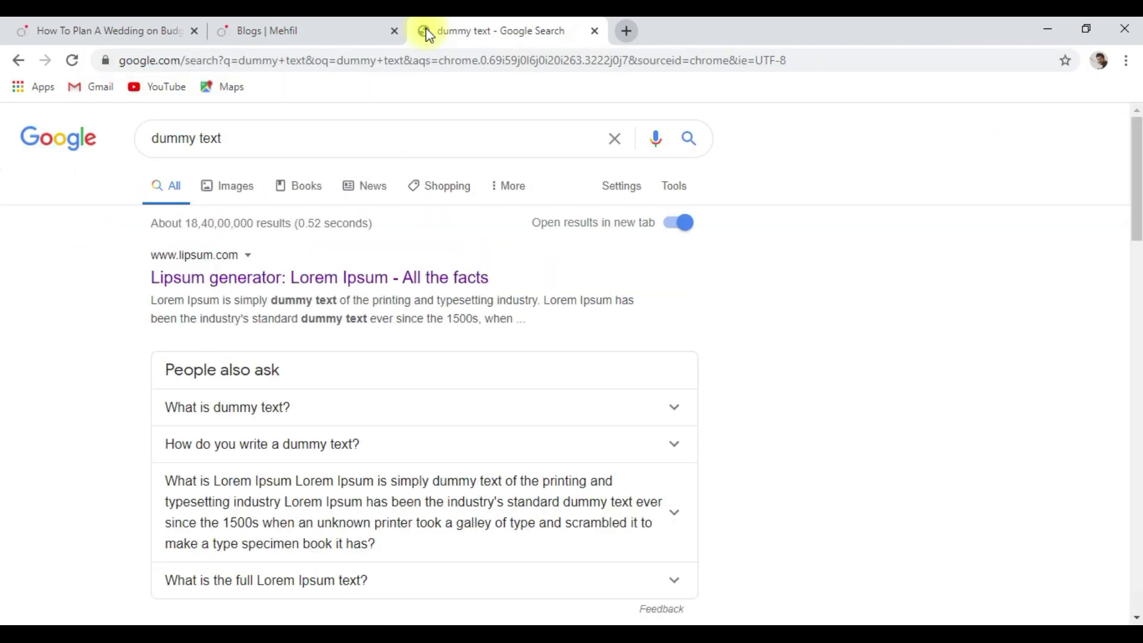
left_click(429, 278)
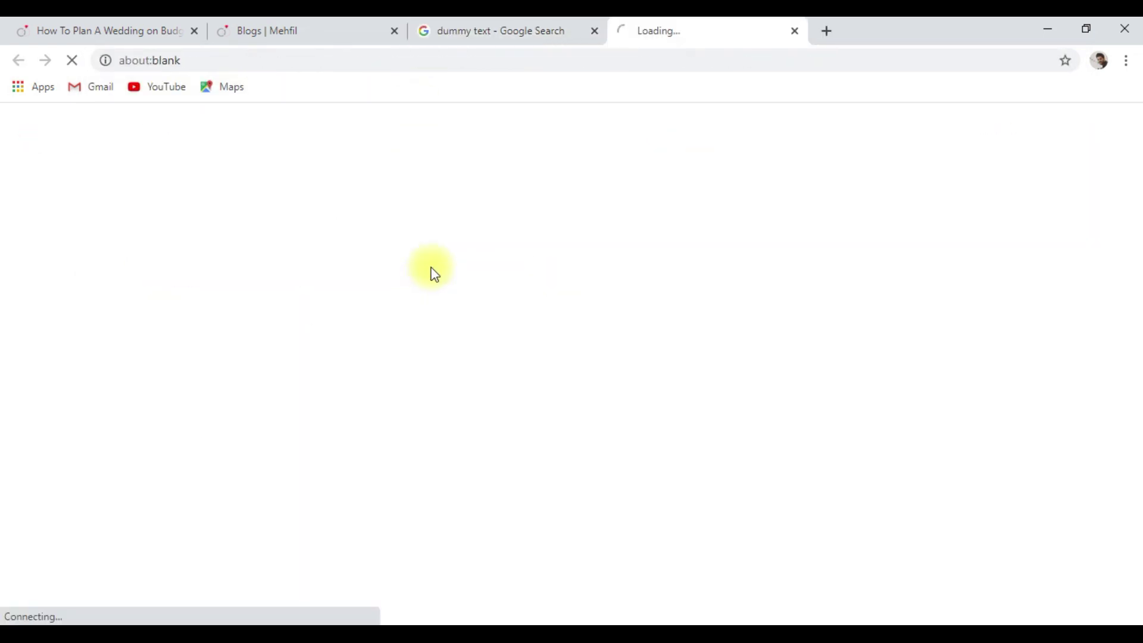
scroll(421, 337, "down", 7)
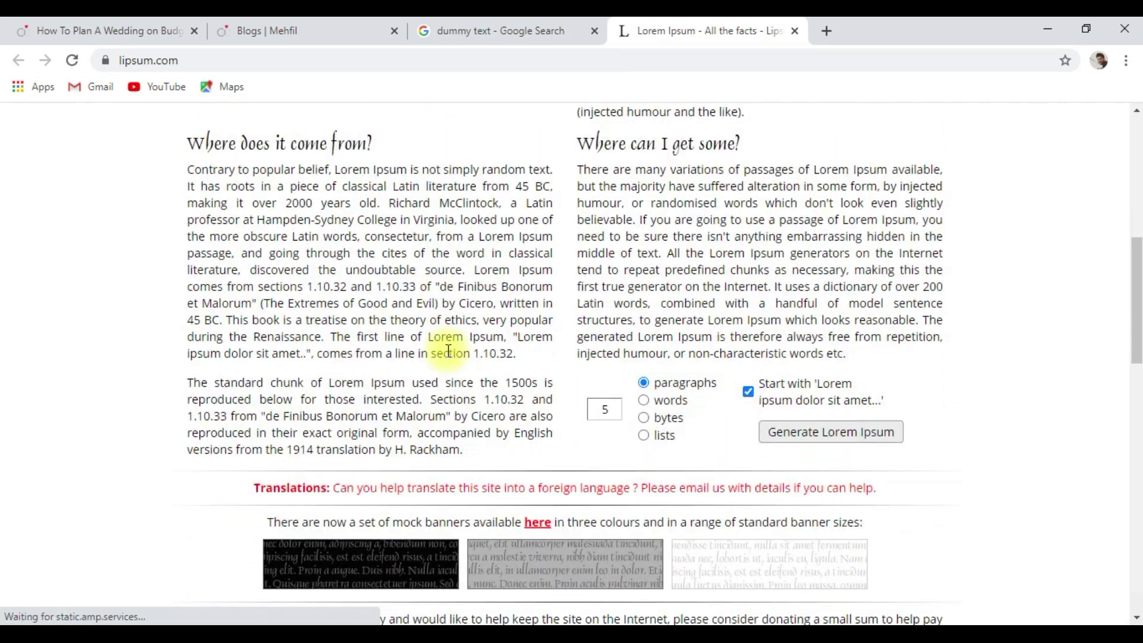
left_click_drag(185, 169, 471, 444)
key("ctrl+c")
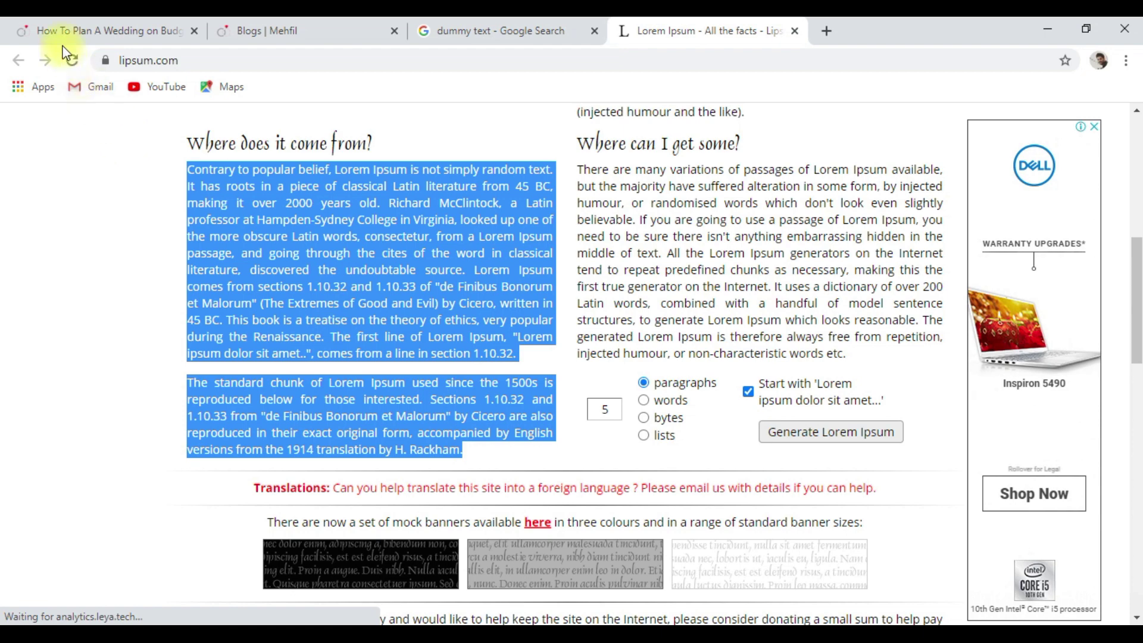
Back in the post's Text module, replace the placeholder content with the copied Lorem Ipsum paragraphs and save the module.
left_click(73, 26)
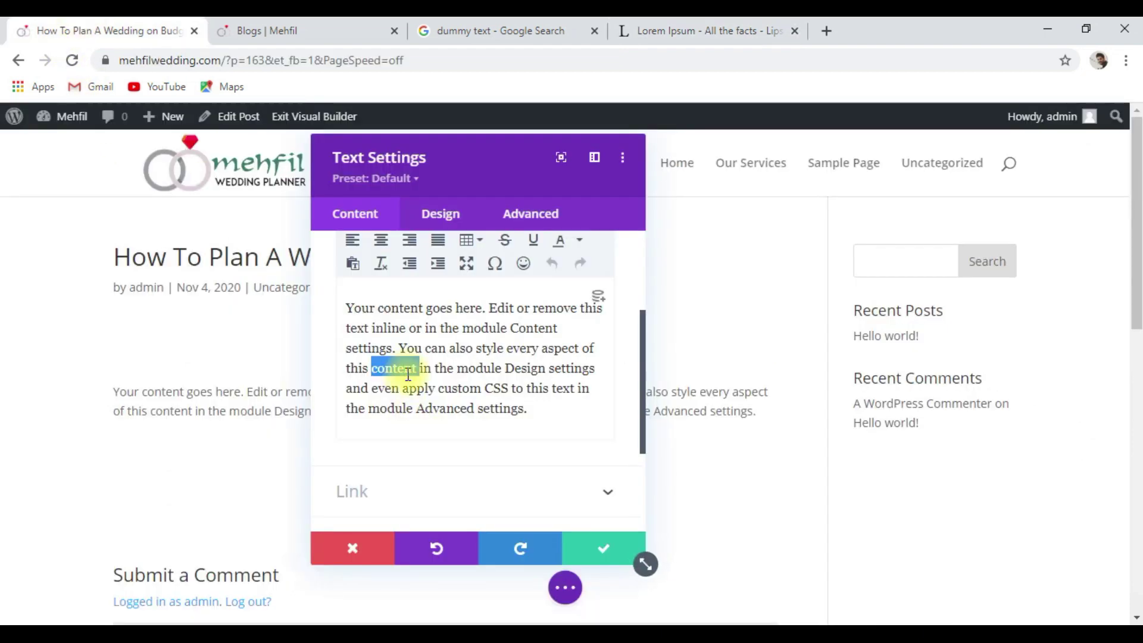
key("ctrl+a")
key("BackSpace")
key("ctrl+v")
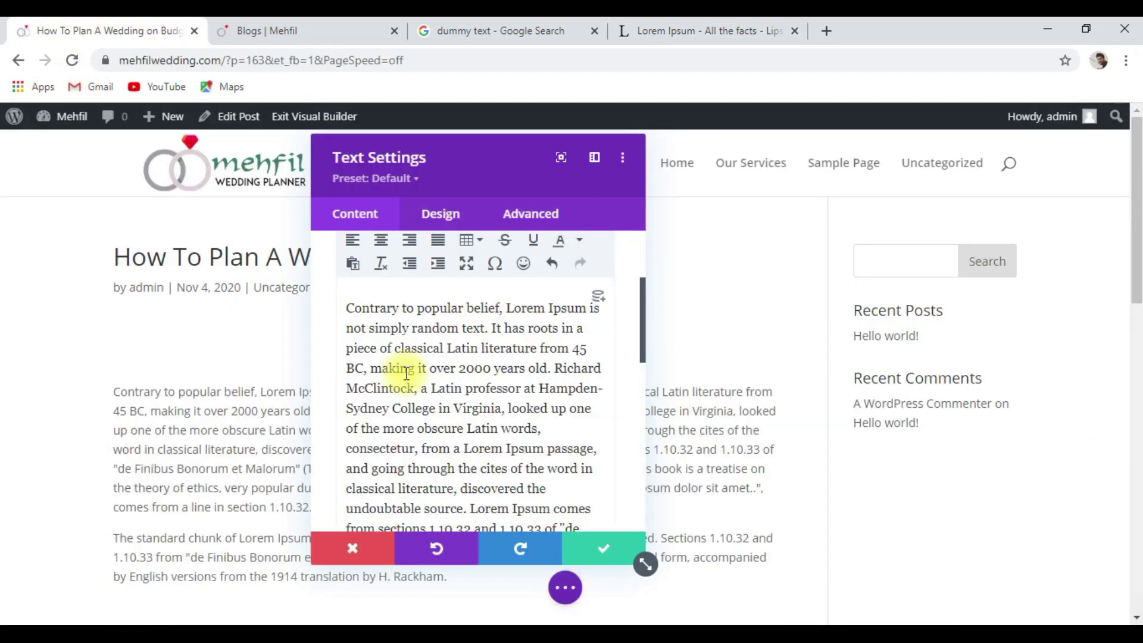
left_click(603, 544)
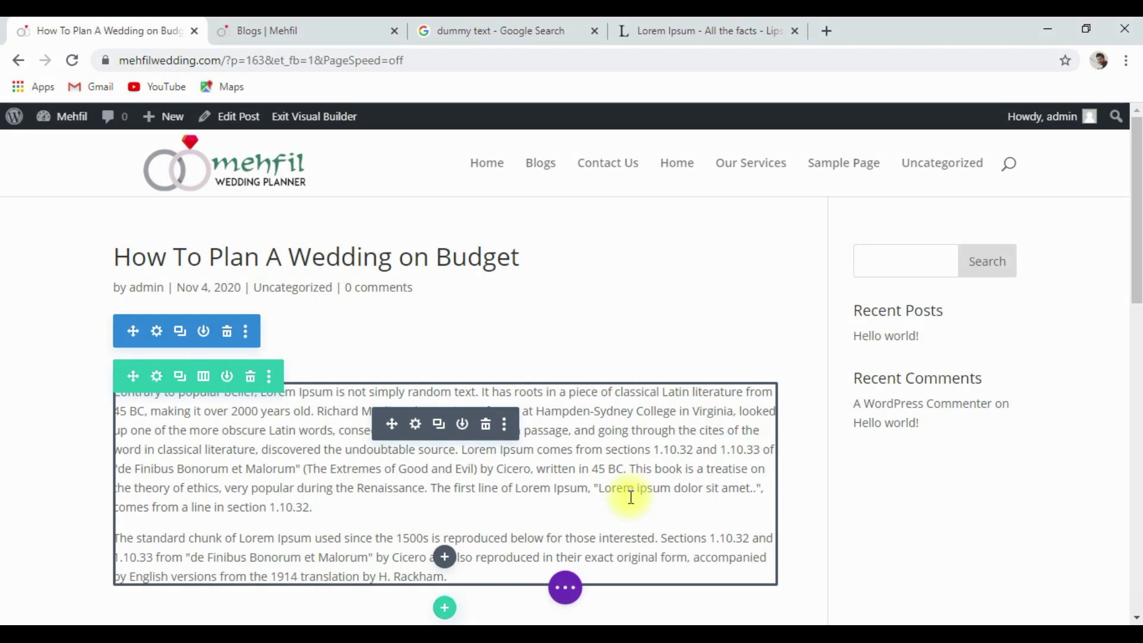
Publish the "How To Plan A Wedding on Budget" post from the Divi Builder.
scroll(625, 498, "down", 5)
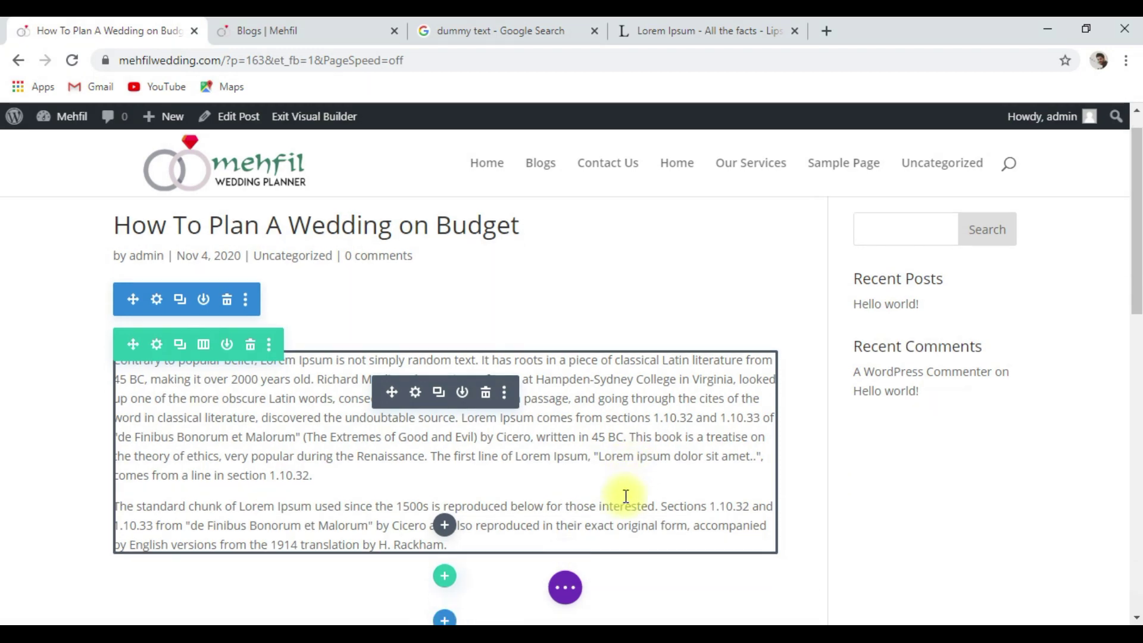
left_click(565, 587)
left_click(994, 585)
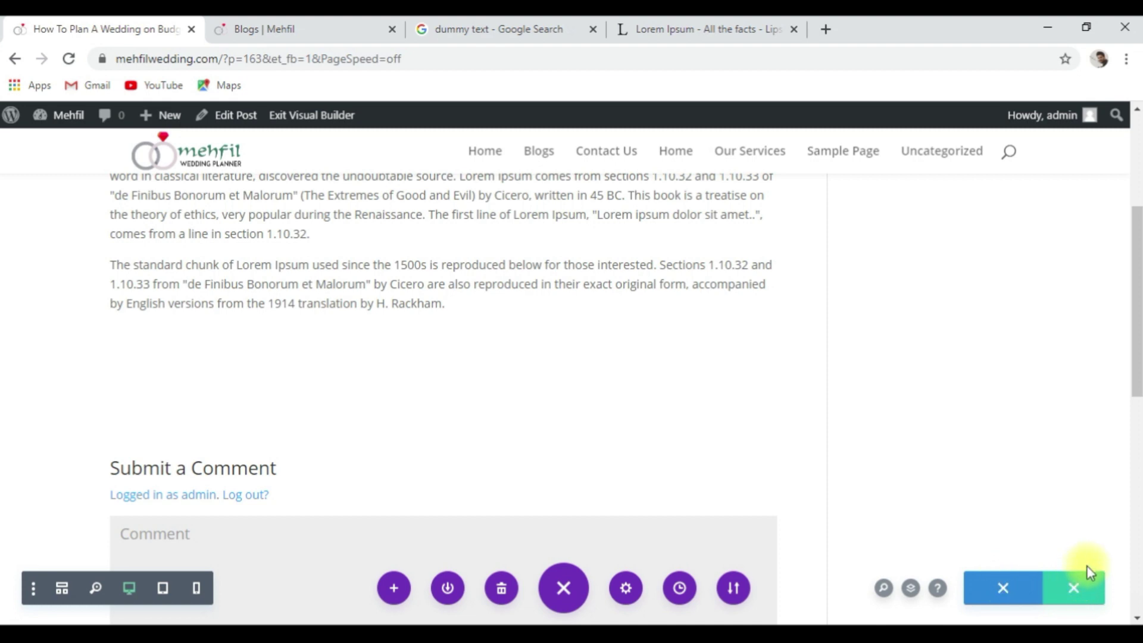
left_click(1072, 588)
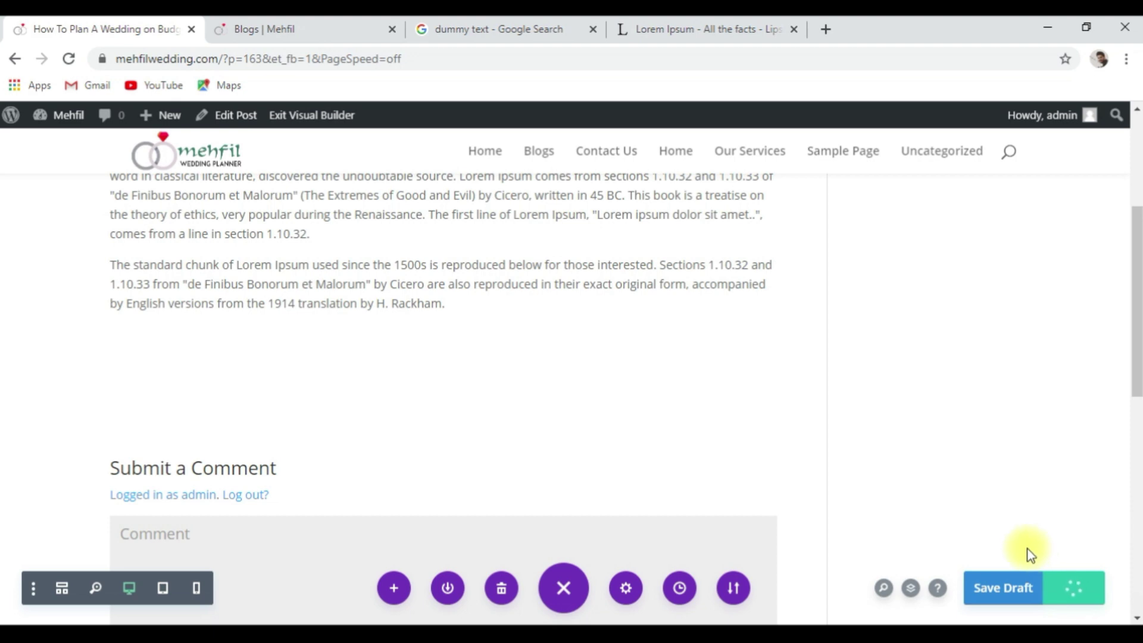
scroll(893, 524, "up", 5)
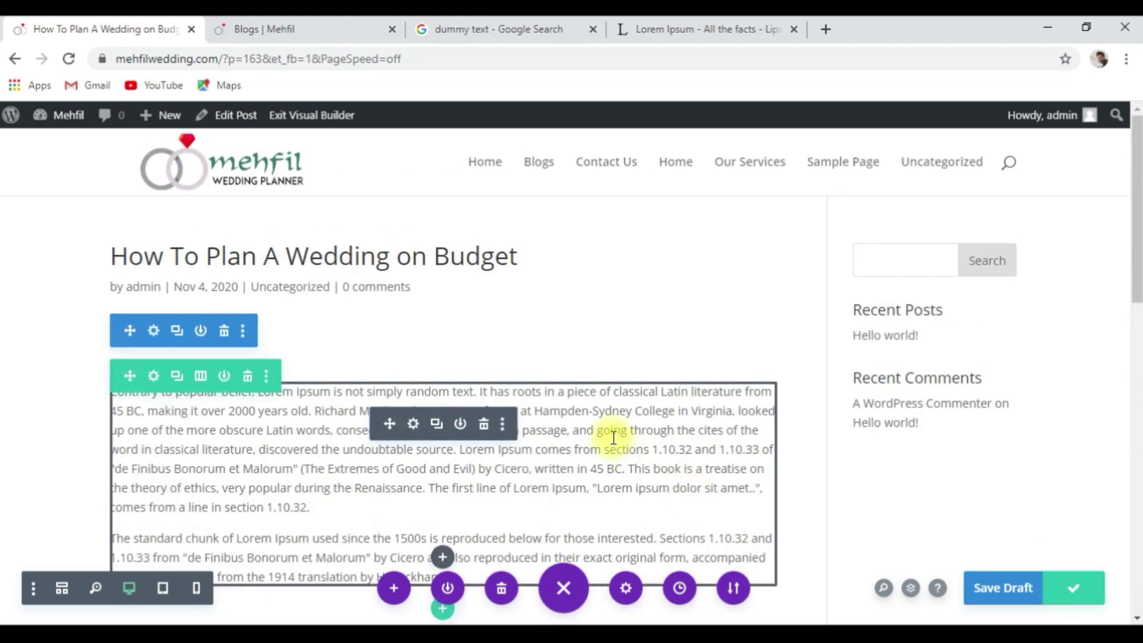
Return to the WordPress dashboard and start another new post.
mouse_move(58, 116)
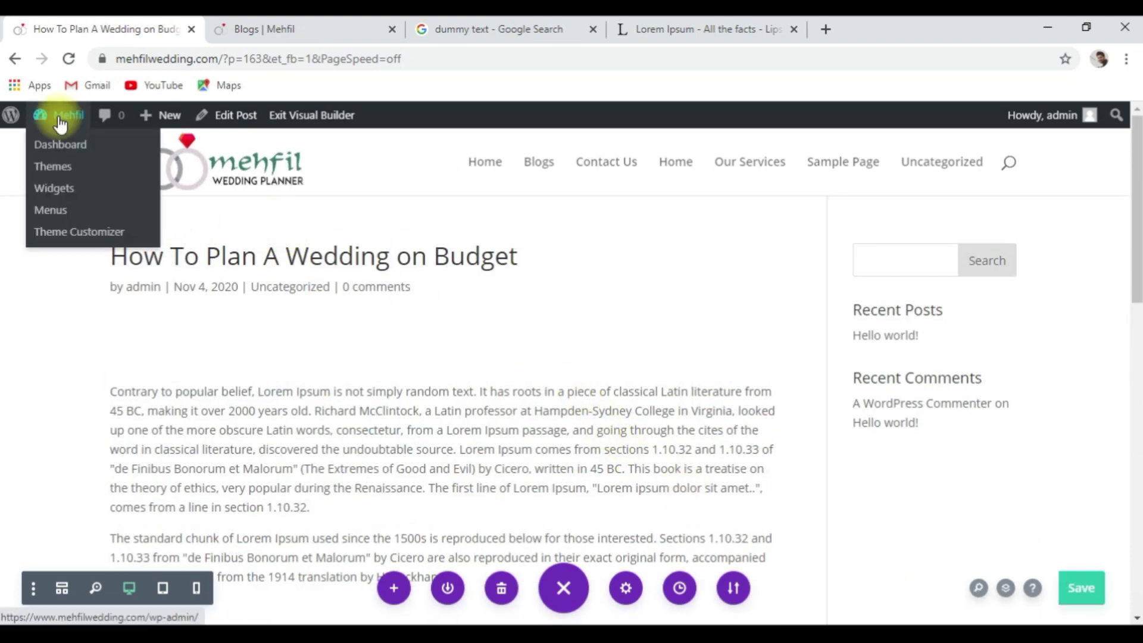
left_click(60, 149)
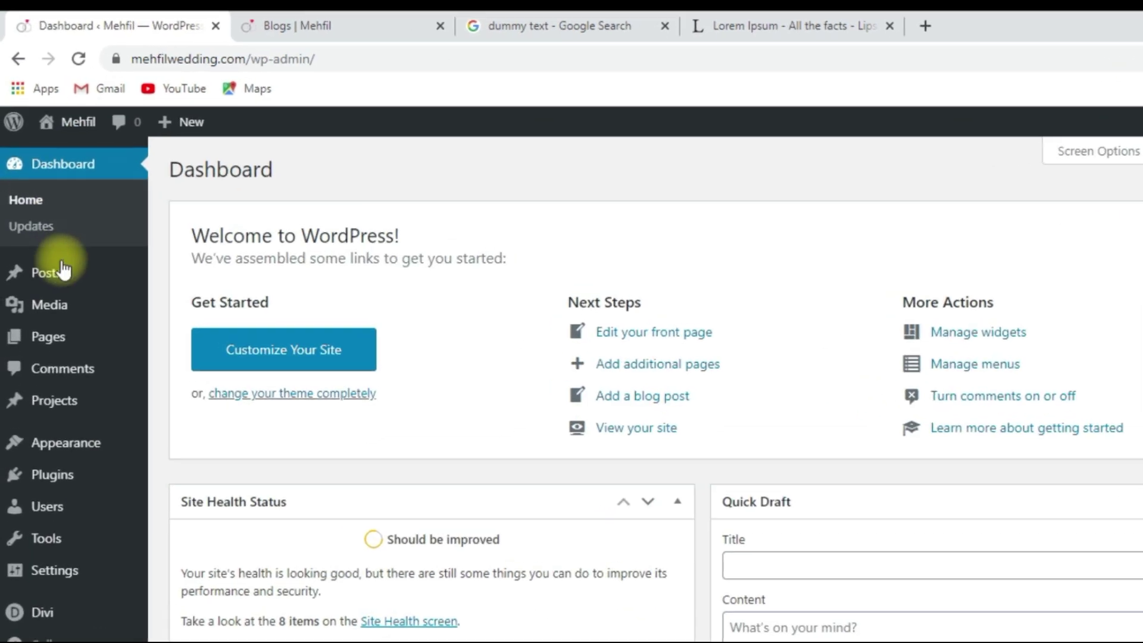
mouse_move(53, 262)
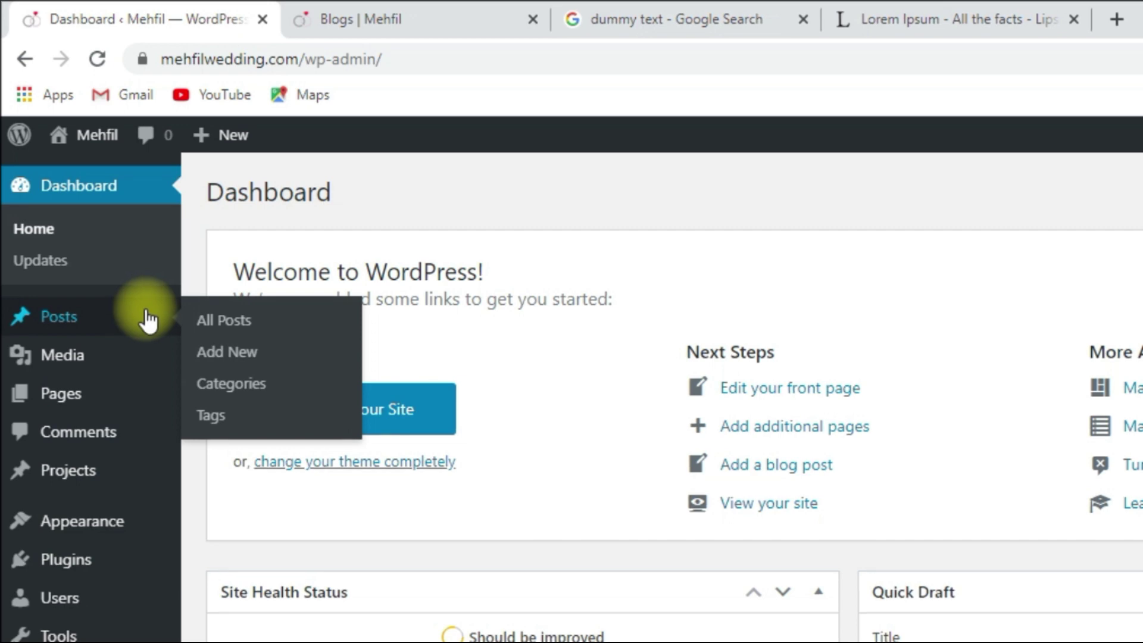
left_click(219, 353)
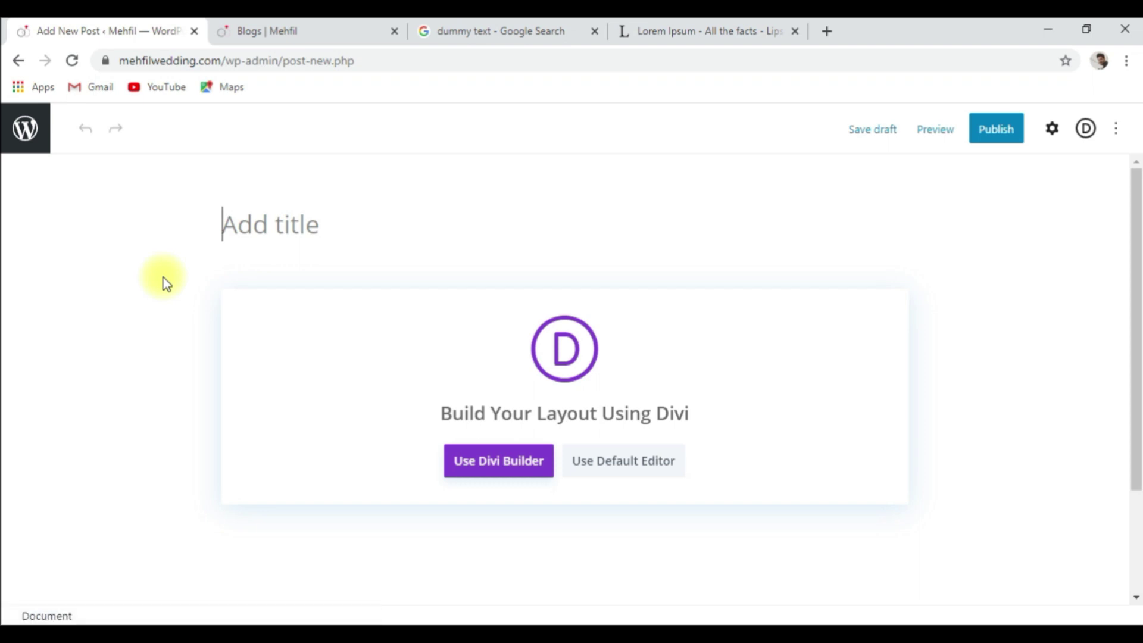
Title the post "Best Wedding Venues In Bangalore" and start building it from scratch with the Divi Builder.
left_click(289, 232)
type("Best Wedding Venues")
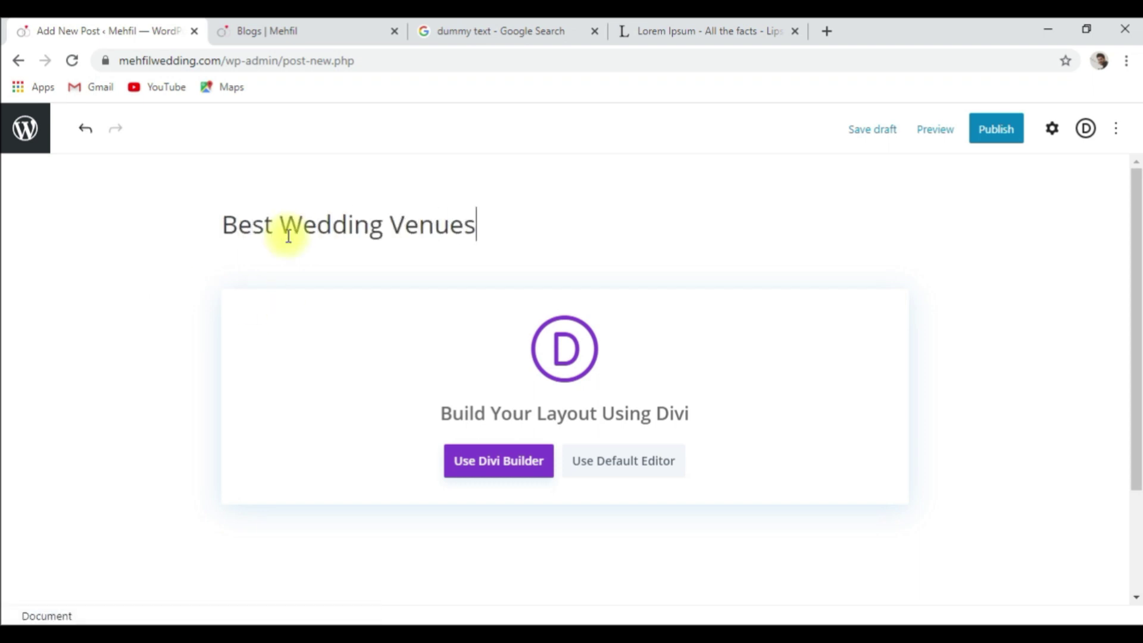
type(" In Bangalore")
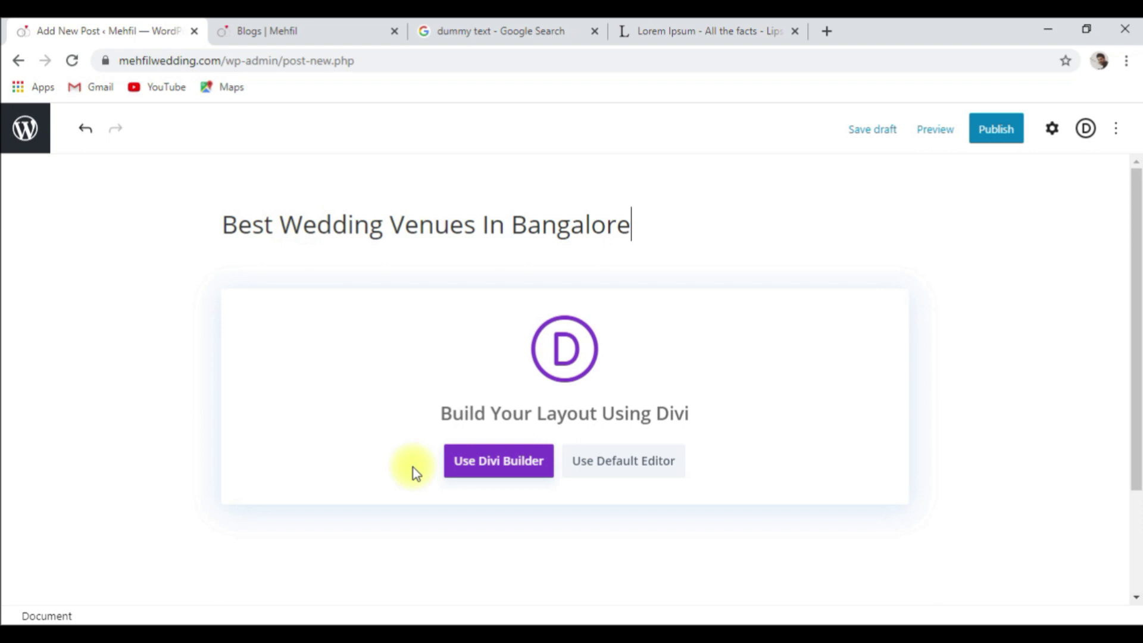
left_click(485, 471)
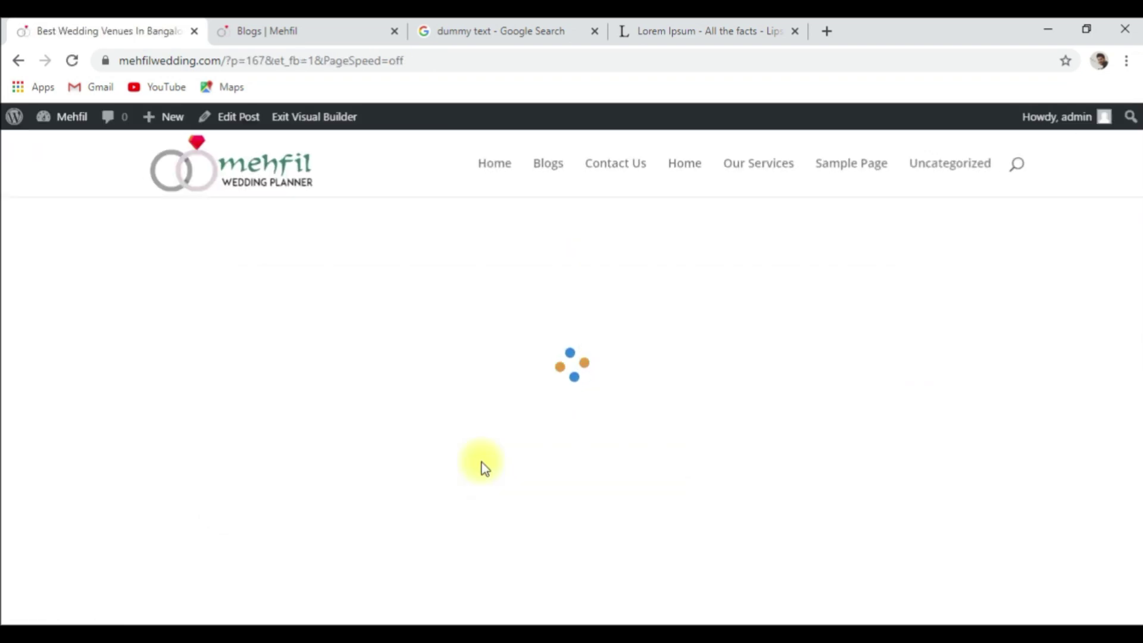
left_click(310, 577)
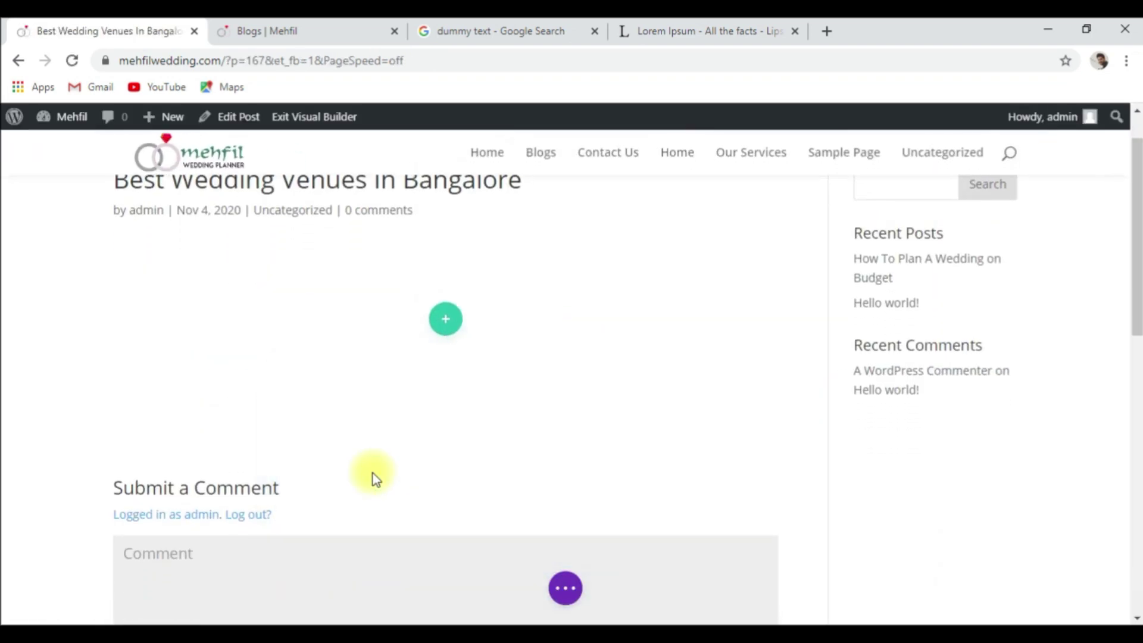
Insert a row with a Text module in the Bangalore venues post, keeping the module's placeholder content.
left_click(374, 471)
type("text")
left_click(372, 408)
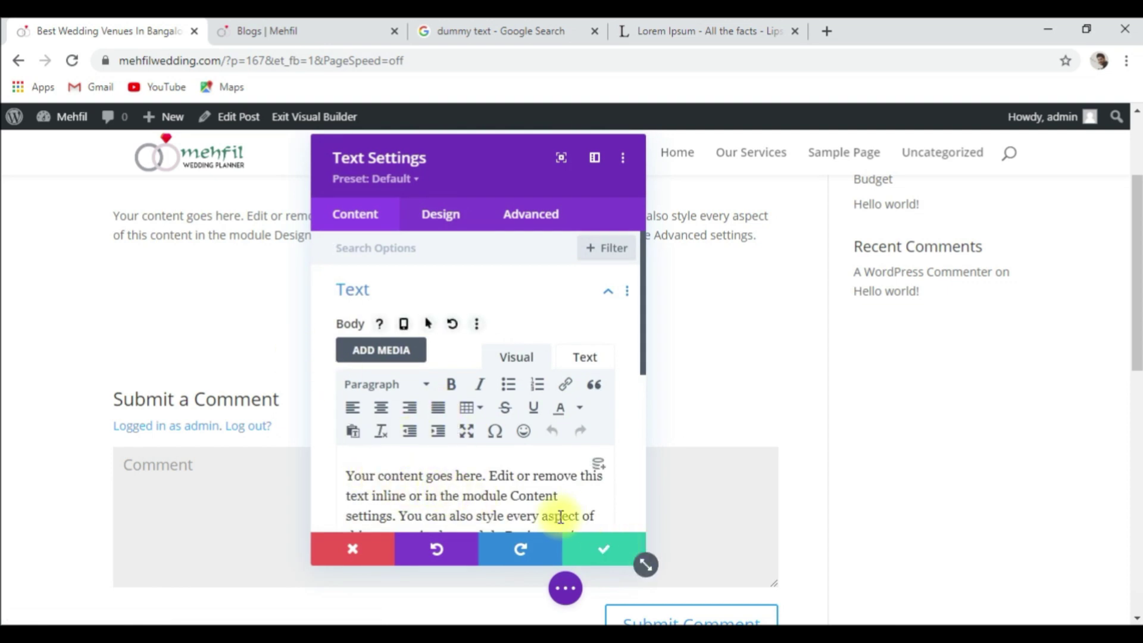
left_click(573, 541)
scroll(570, 352, "up", 3)
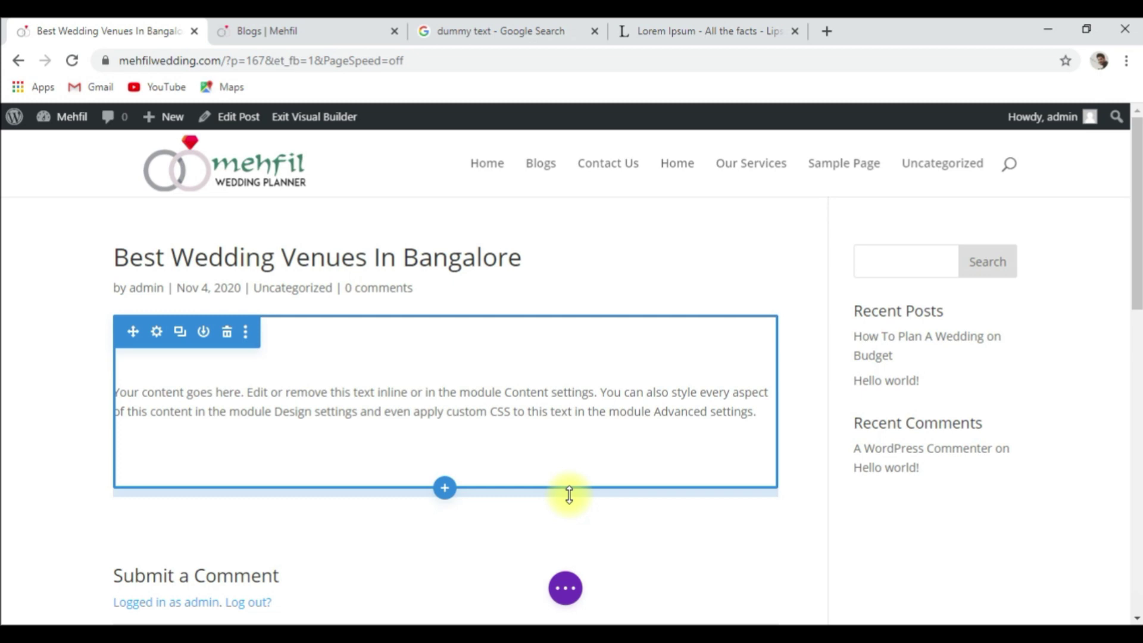
Publish the "Best Wedding Venues In Bangalore" post from the Divi Builder.
scroll(583, 495, "down", 3)
left_click(565, 588)
left_click(1081, 587)
scroll(417, 298, "up", 3)
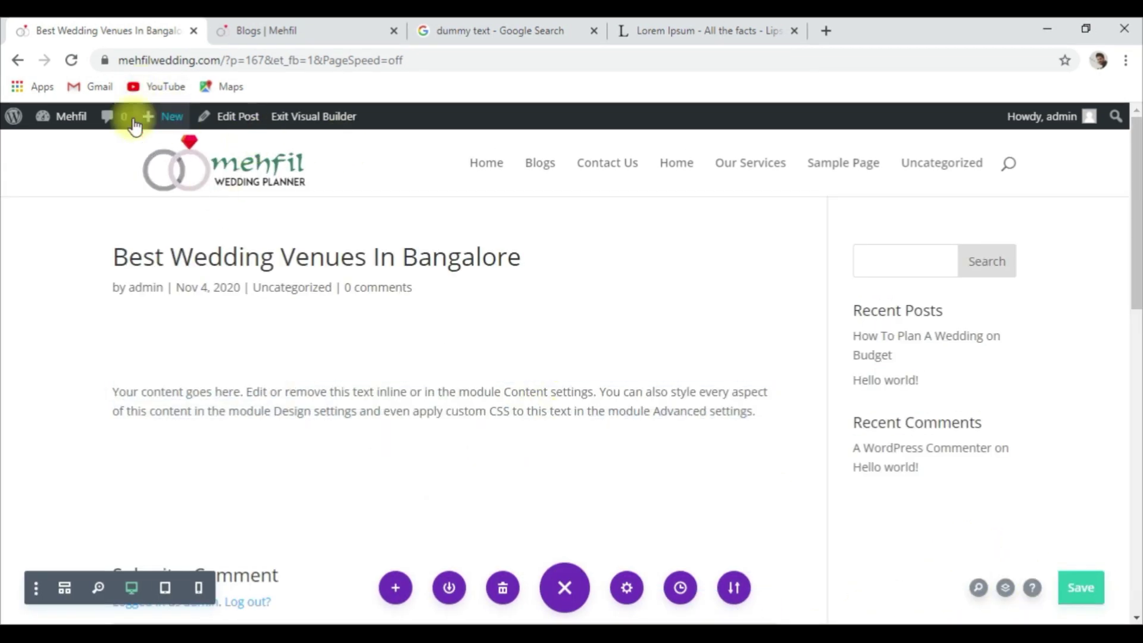
Return to the WordPress dashboard and open the list of all posts.
mouse_move(86, 121)
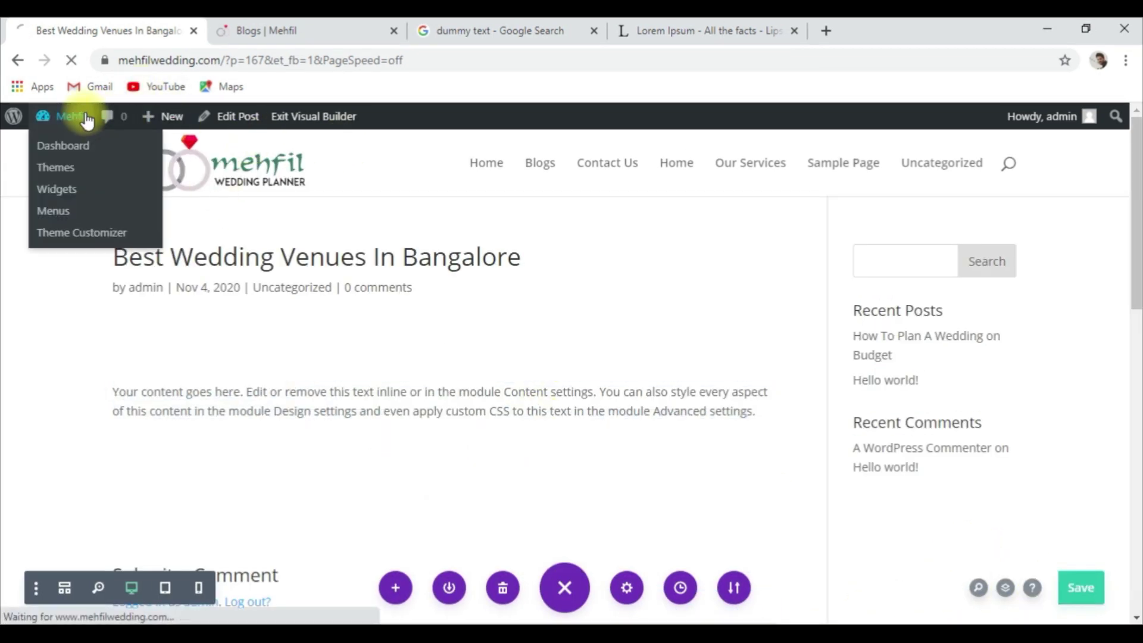
left_click(80, 151)
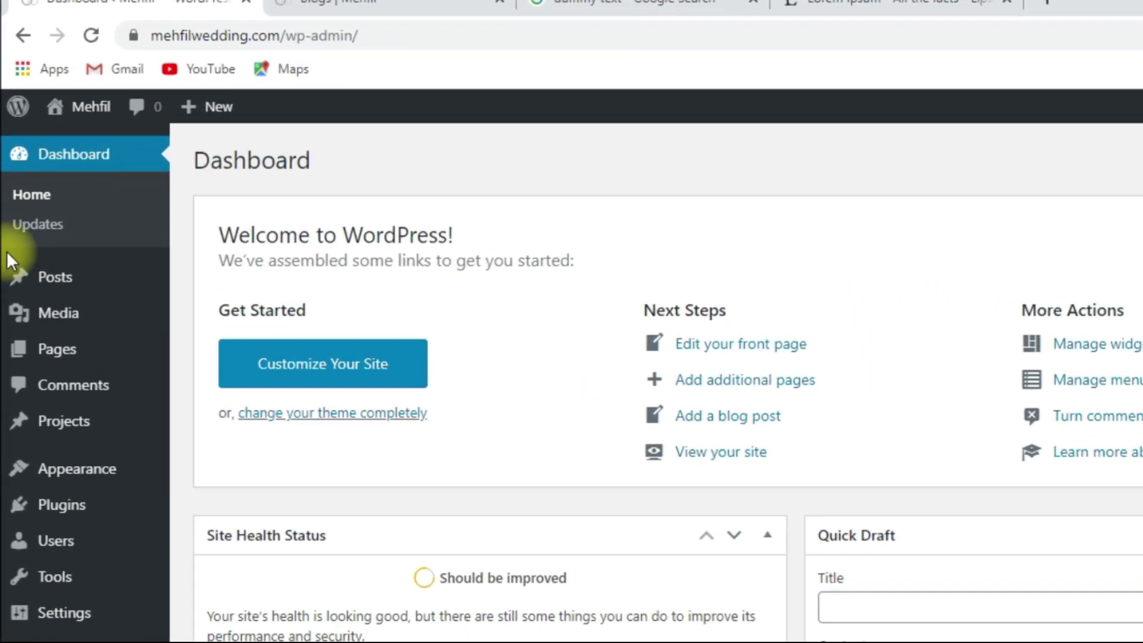
mouse_move(33, 248)
left_click(208, 278)
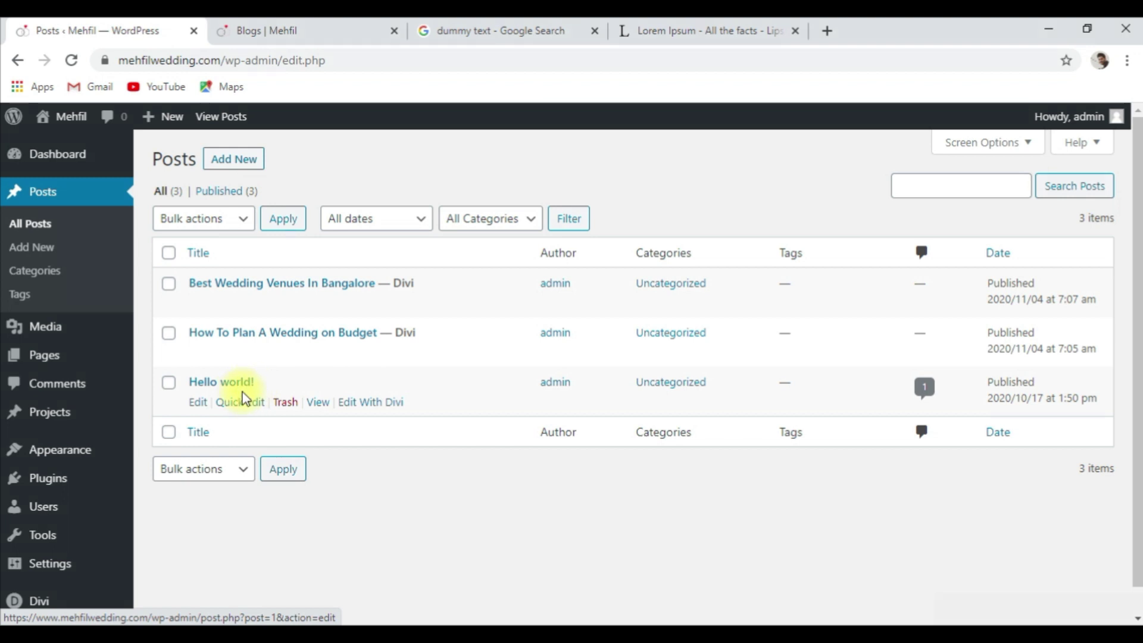
left_click(169, 382)
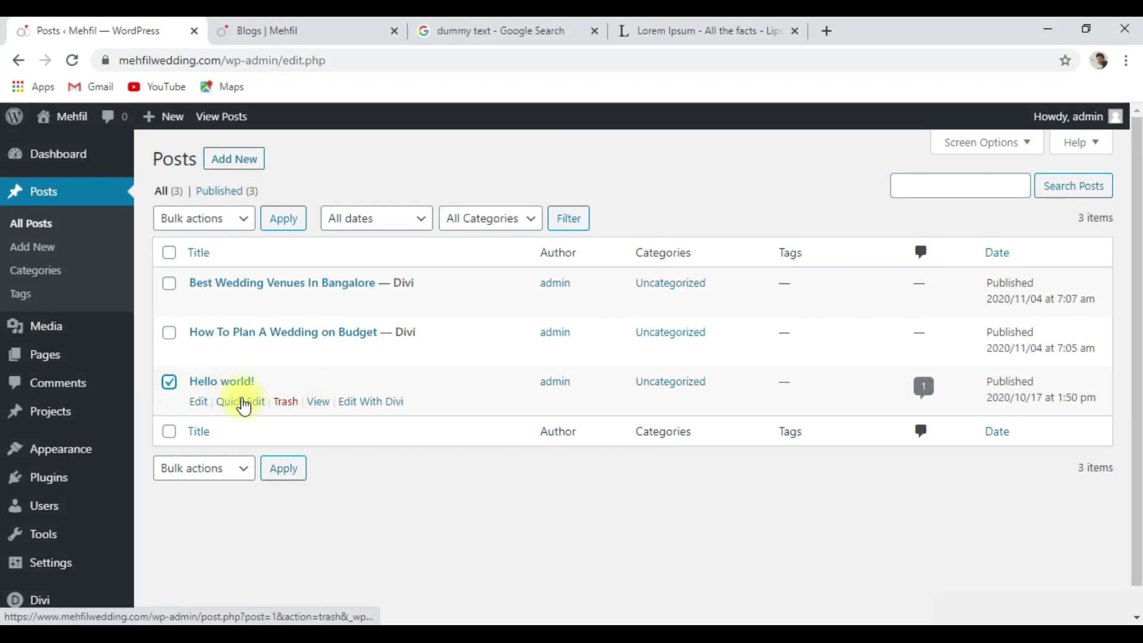
left_click(172, 383)
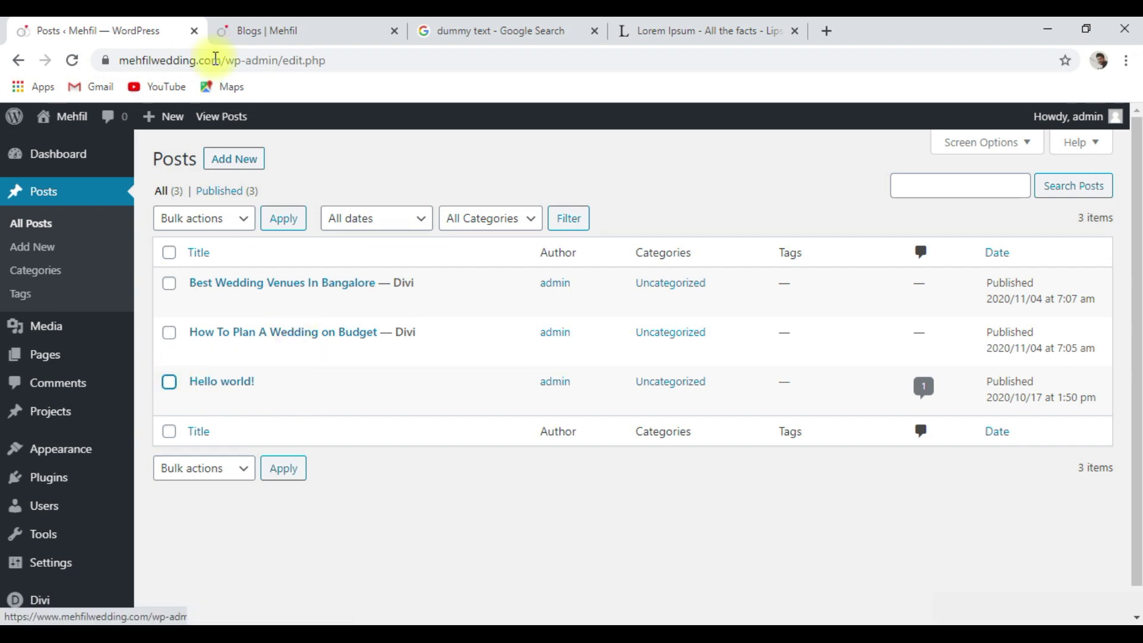
Reload the live Blogs page, look through its posts, and open the site's homepage.
left_click(284, 31)
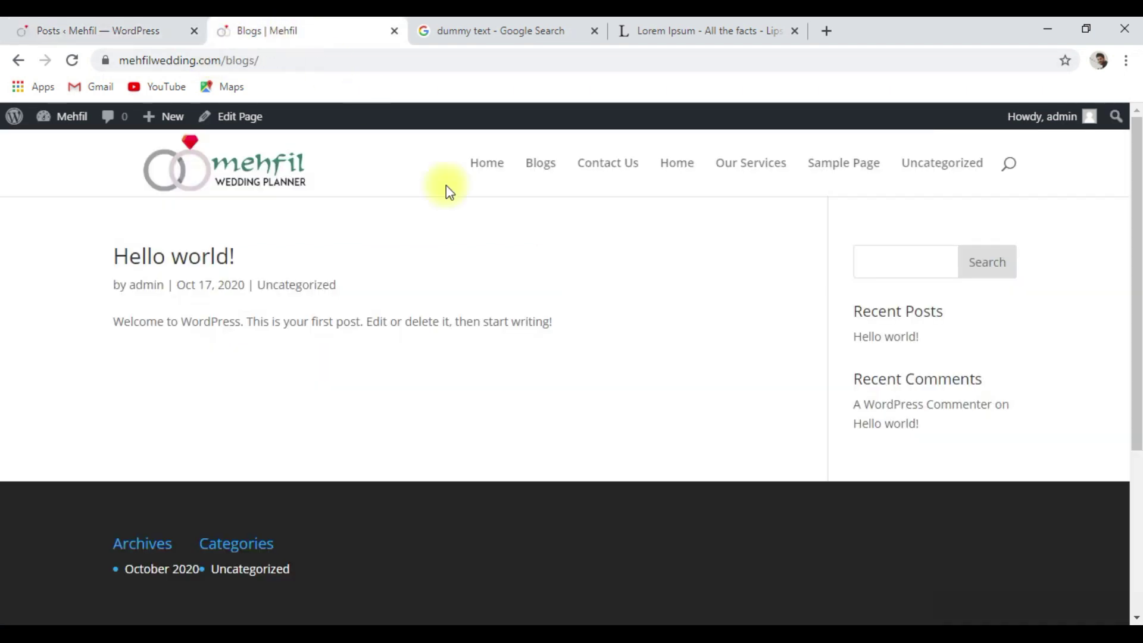
left_click(72, 60)
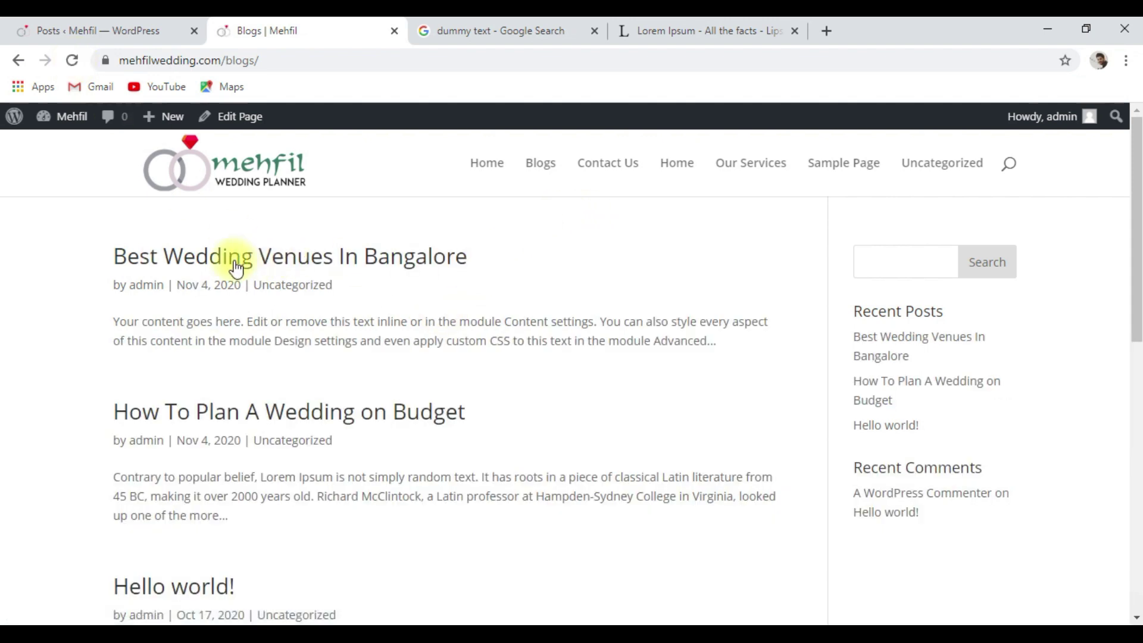
scroll(258, 331, "down", 2)
scroll(260, 339, "up", 2)
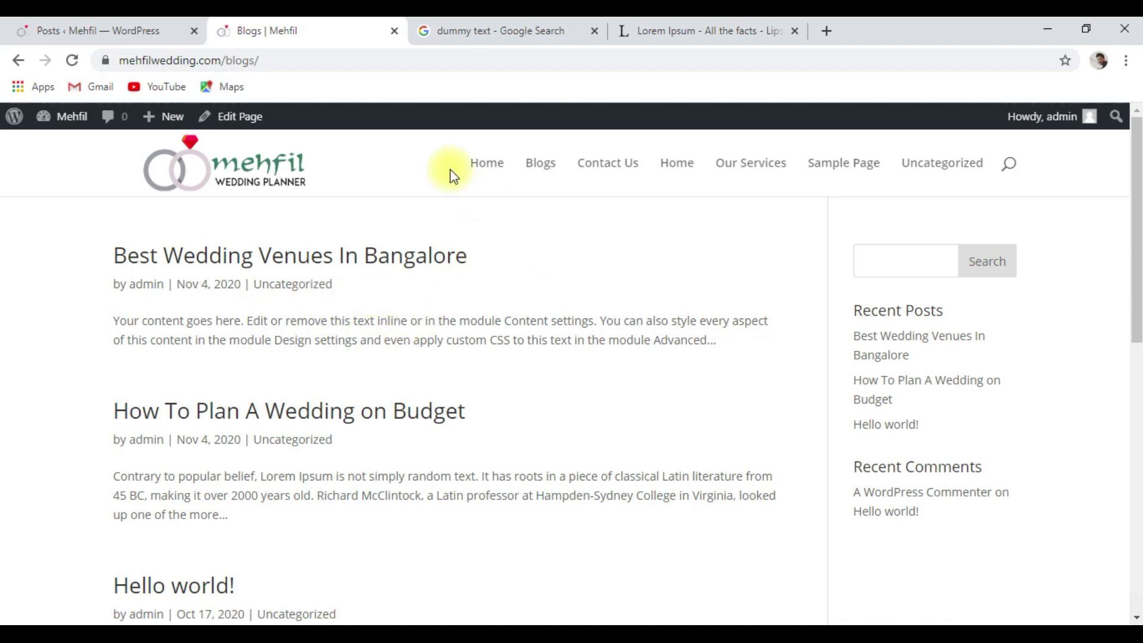
left_click(485, 165)
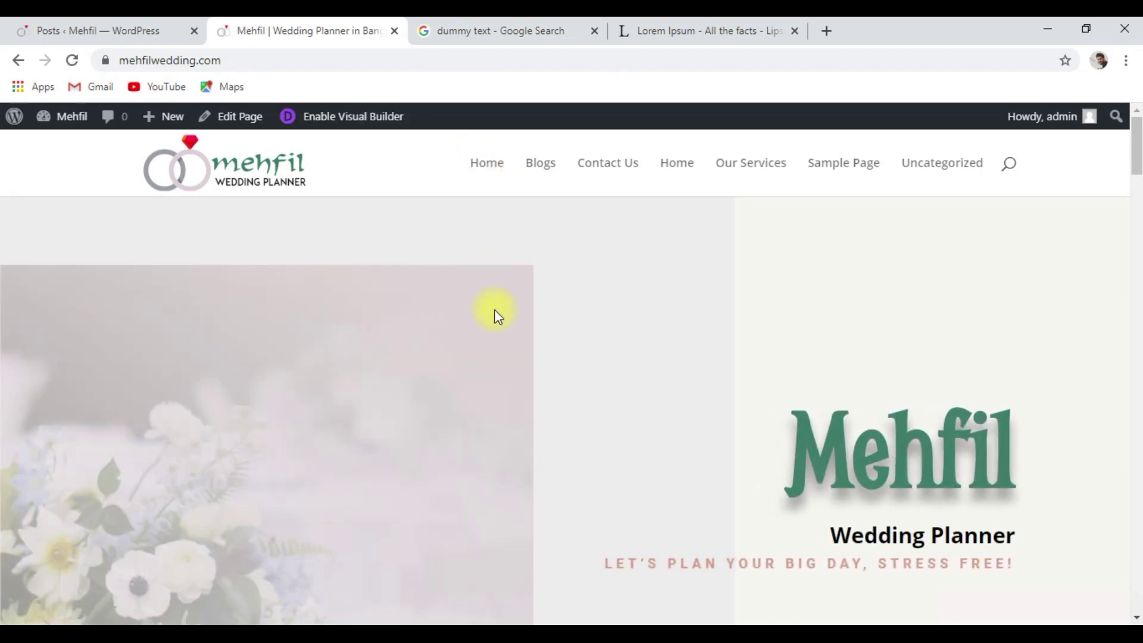
View the live Blogs page and open the menu editor in the WordPress dashboard.
left_click(553, 174)
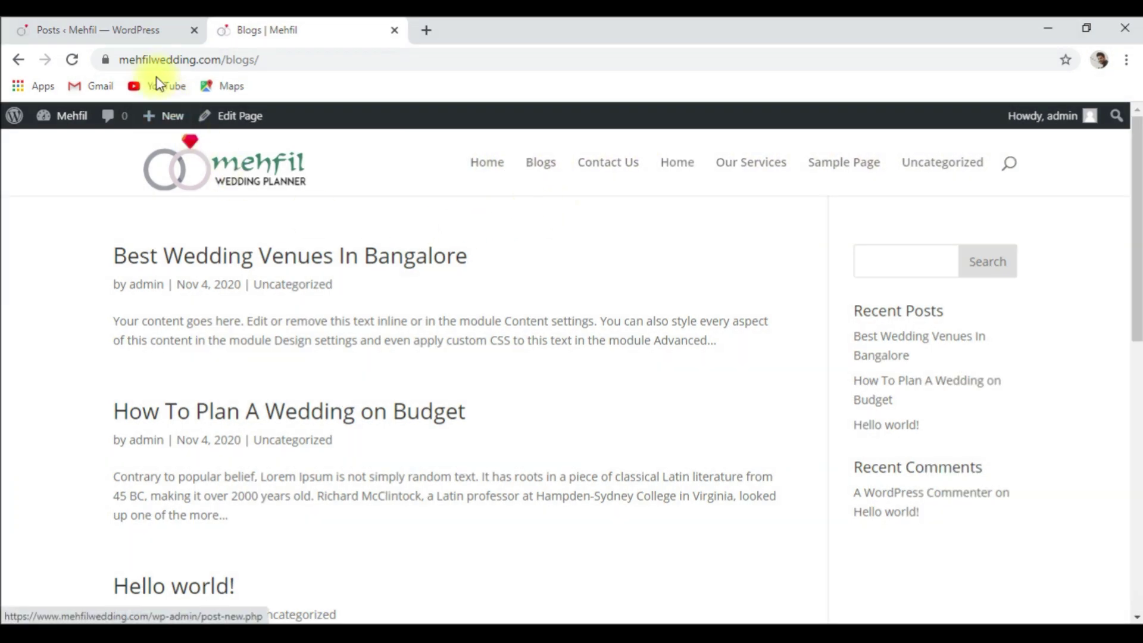
left_click(128, 35)
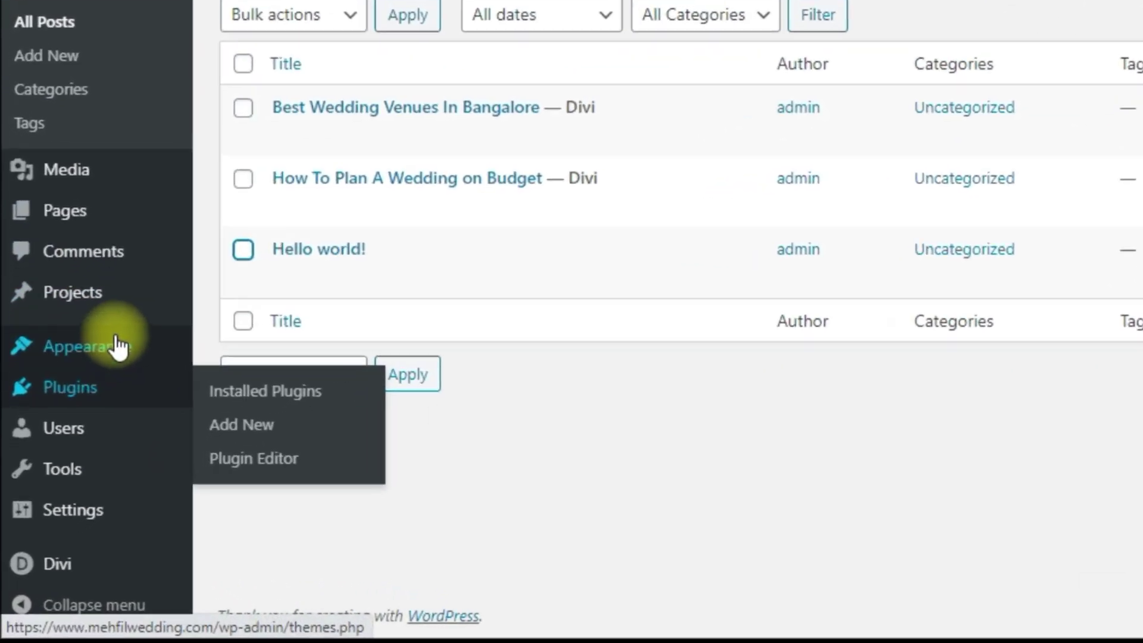
mouse_move(118, 346)
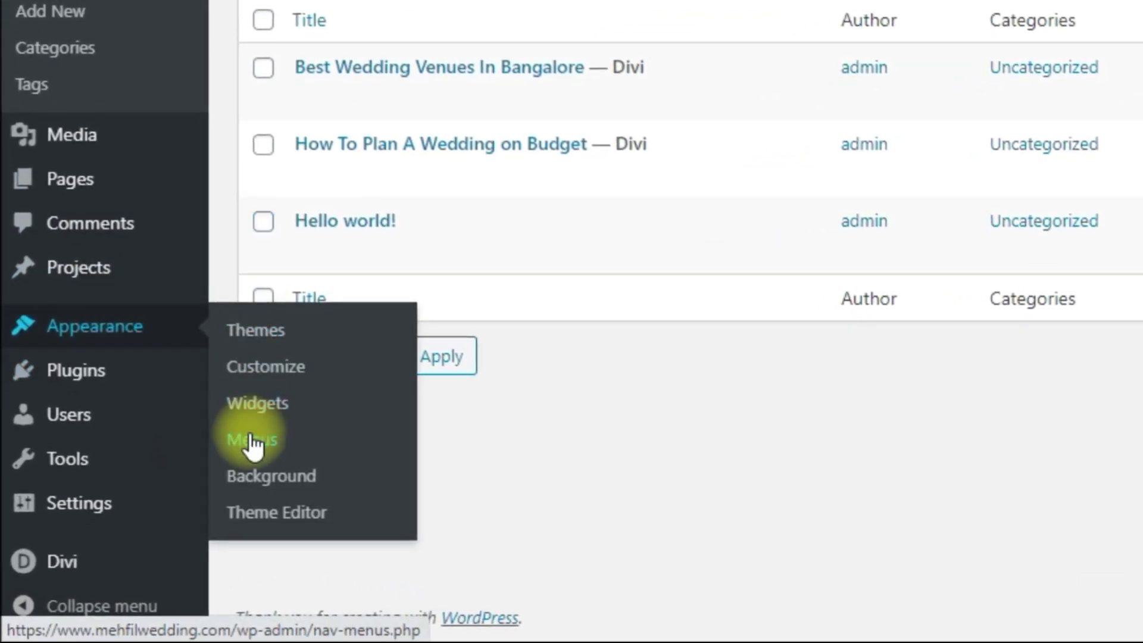
left_click(253, 443)
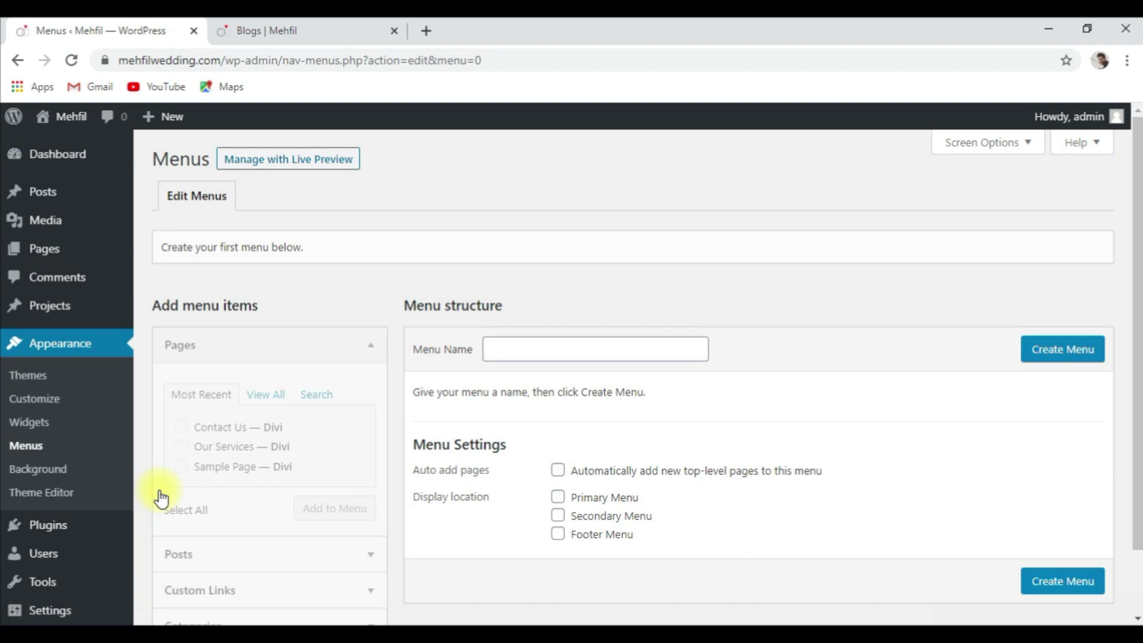
Create a new navigation menu named "Top Menu".
left_click(518, 350)
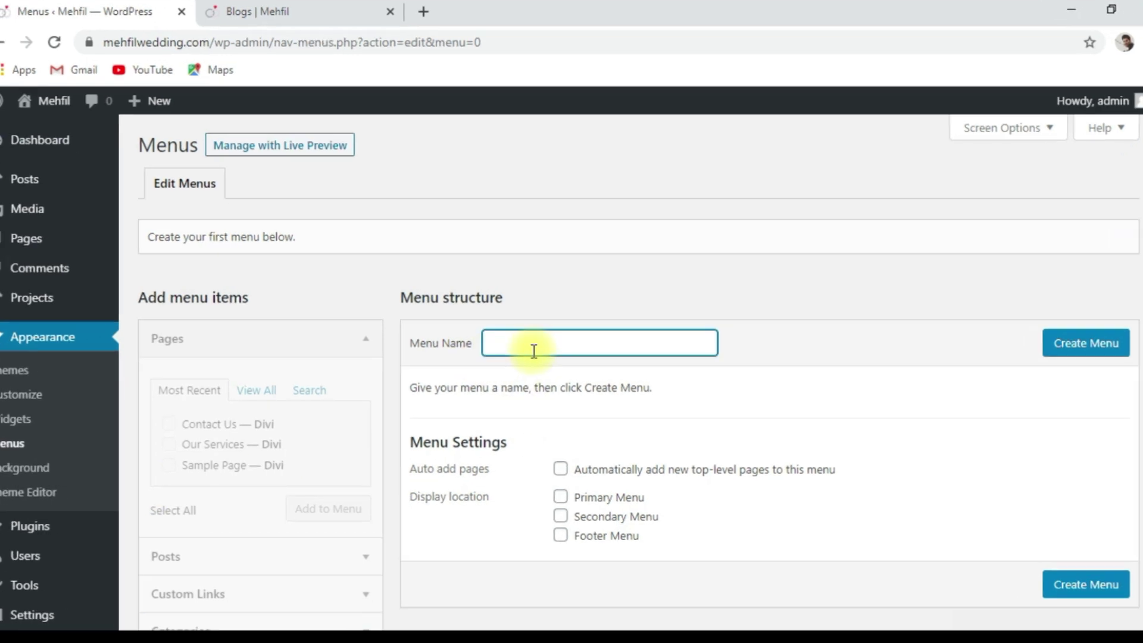
type("Top ")
type("Menu")
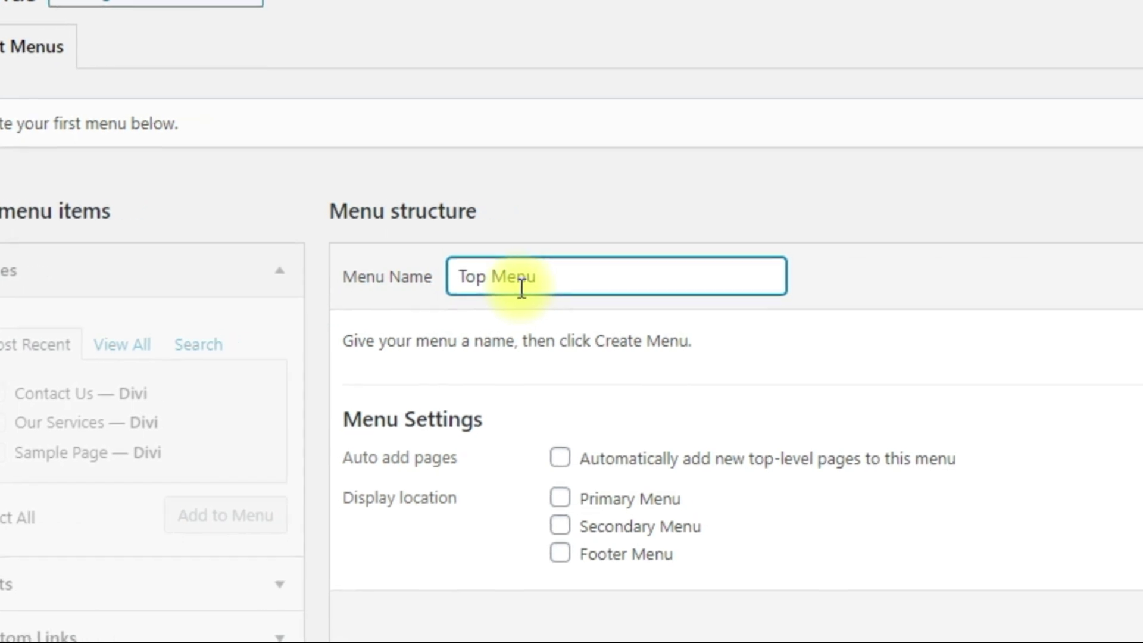
left_click(1142, 294)
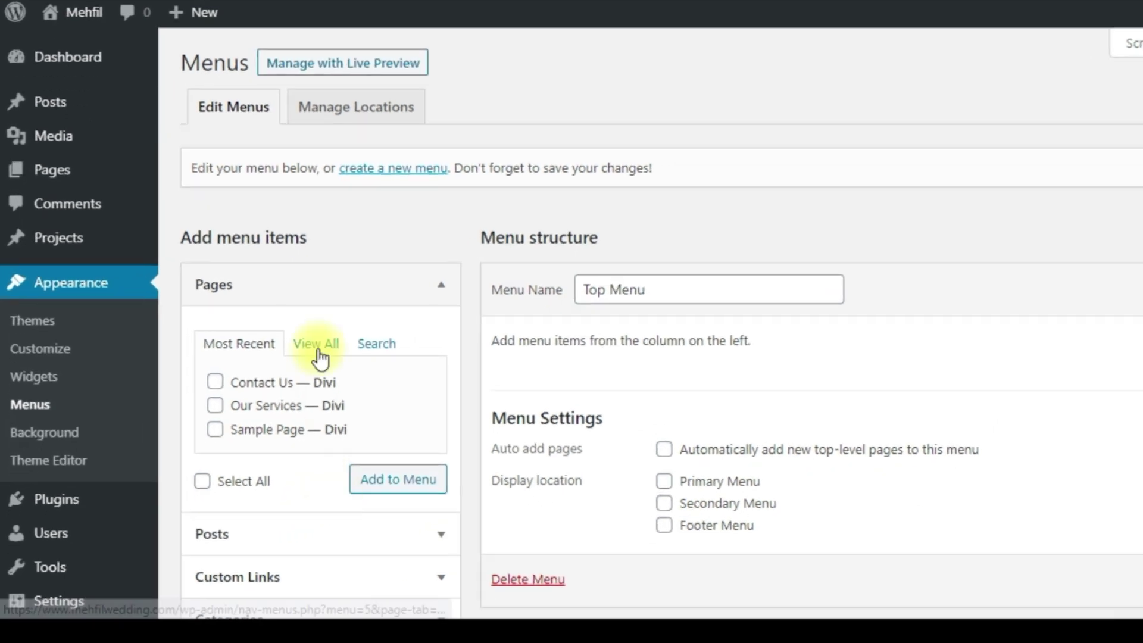
Add the Home, Our Services, Contact Us and Blogs pages to Top Menu in that order and save the menu.
left_click(321, 357)
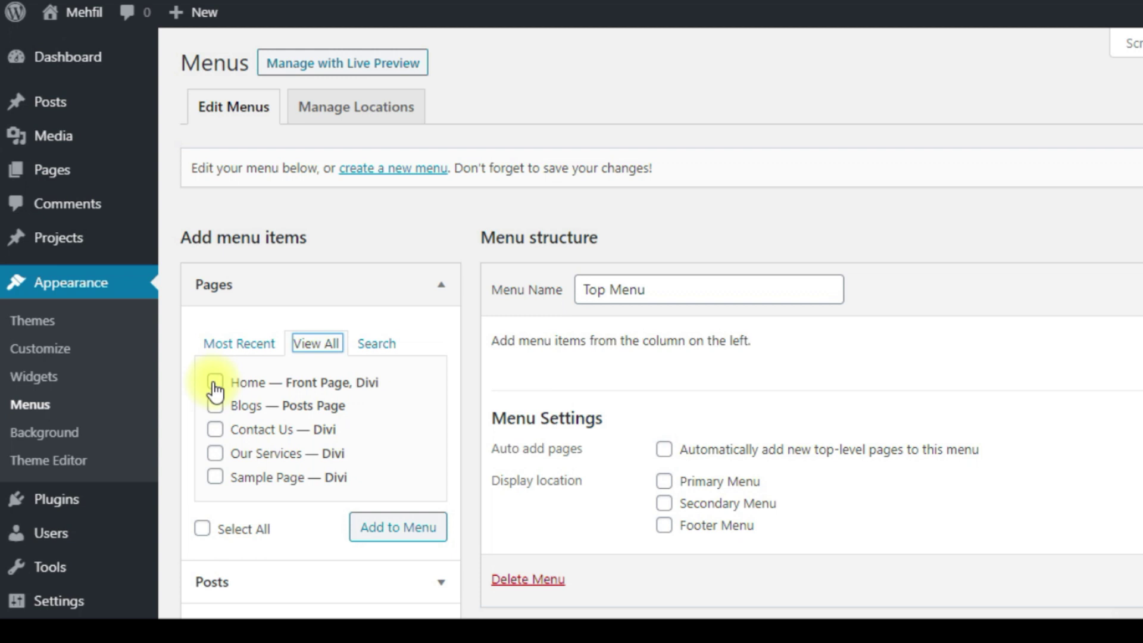
left_click(215, 382)
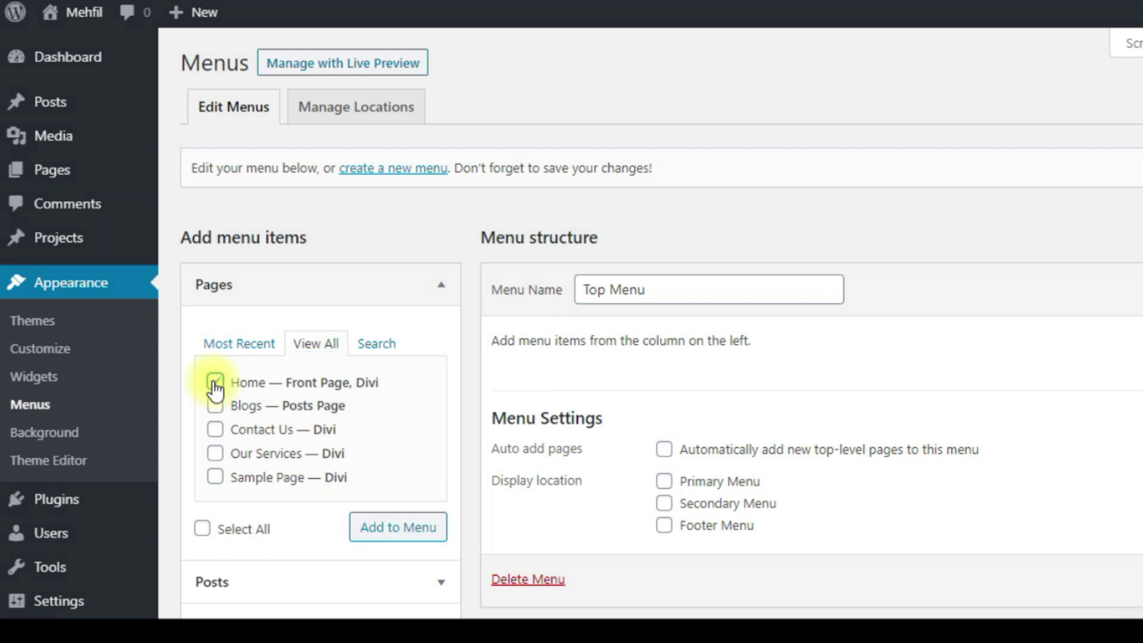
left_click(384, 536)
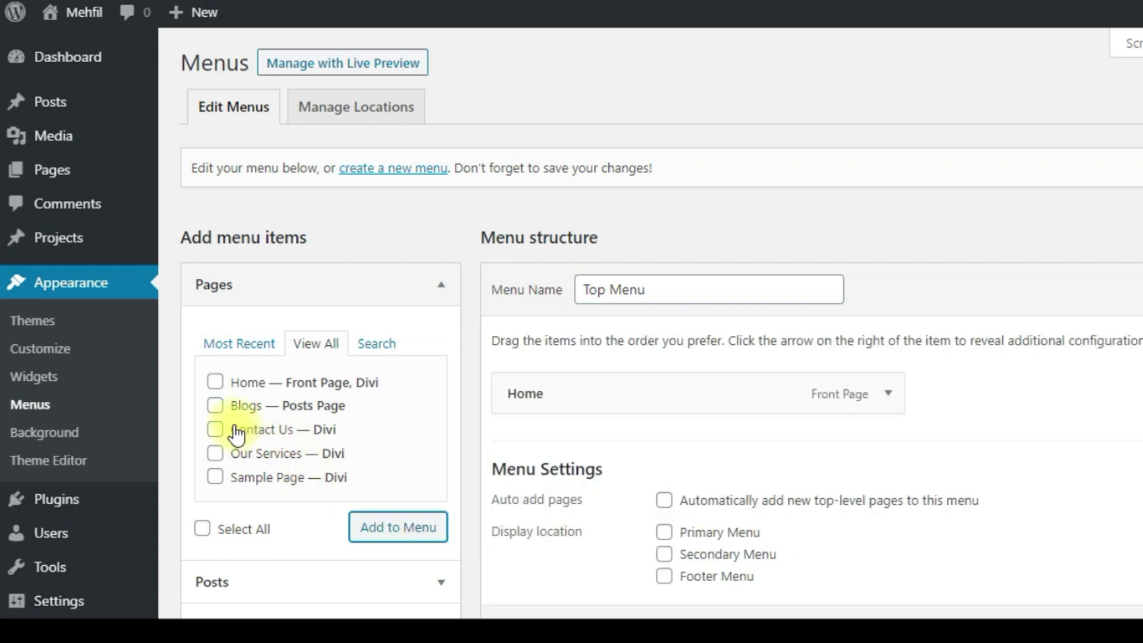
left_click(217, 455)
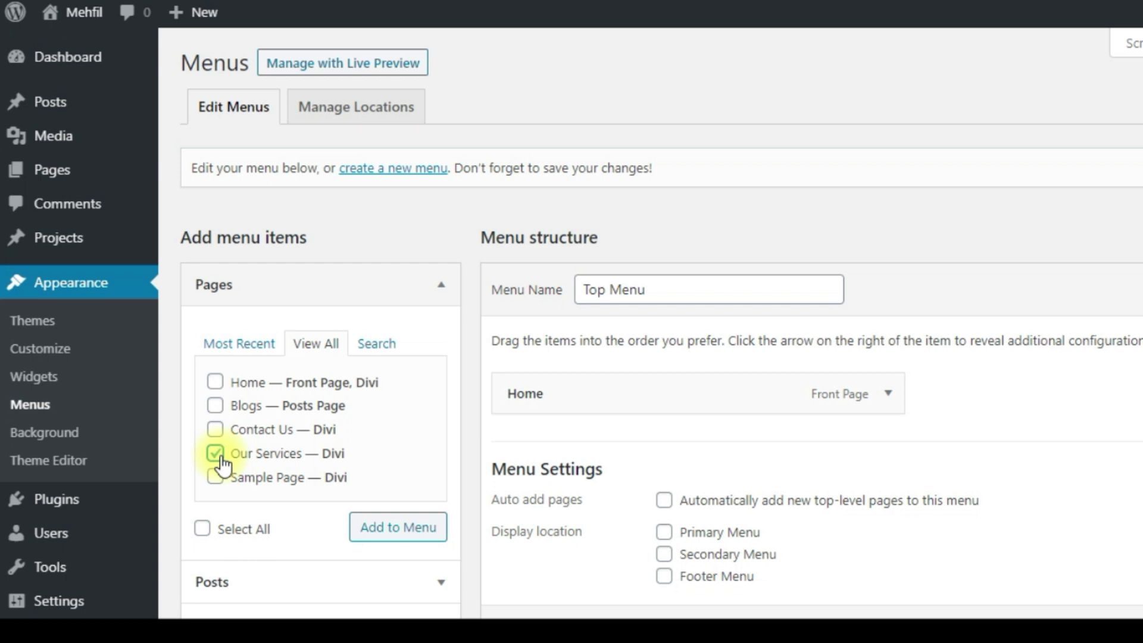
left_click(402, 536)
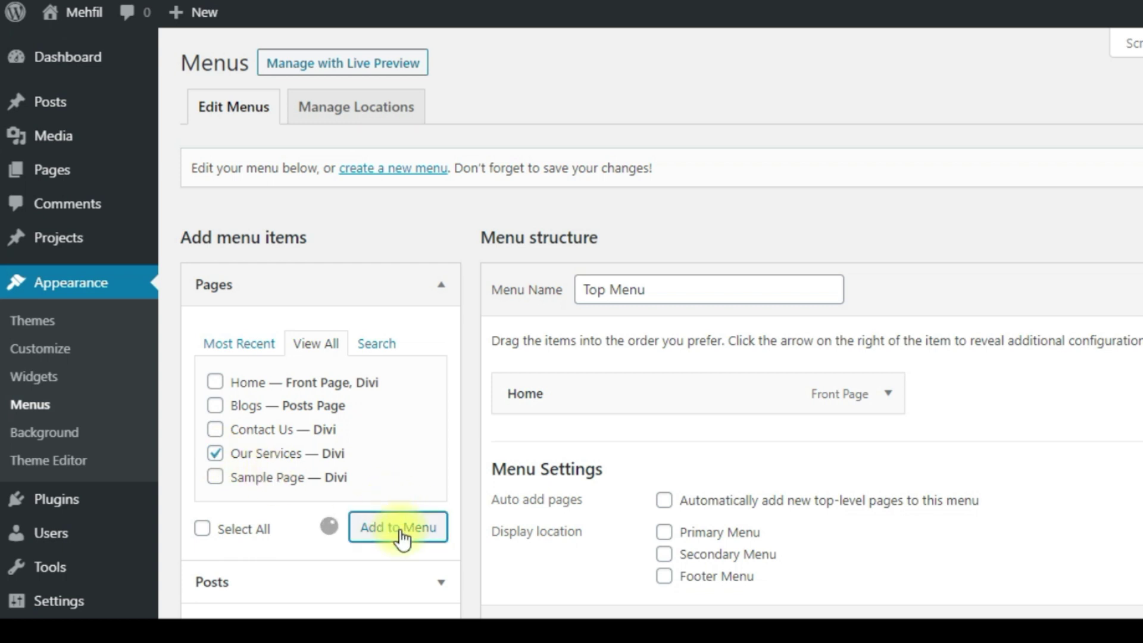
left_click(215, 430)
left_click(387, 540)
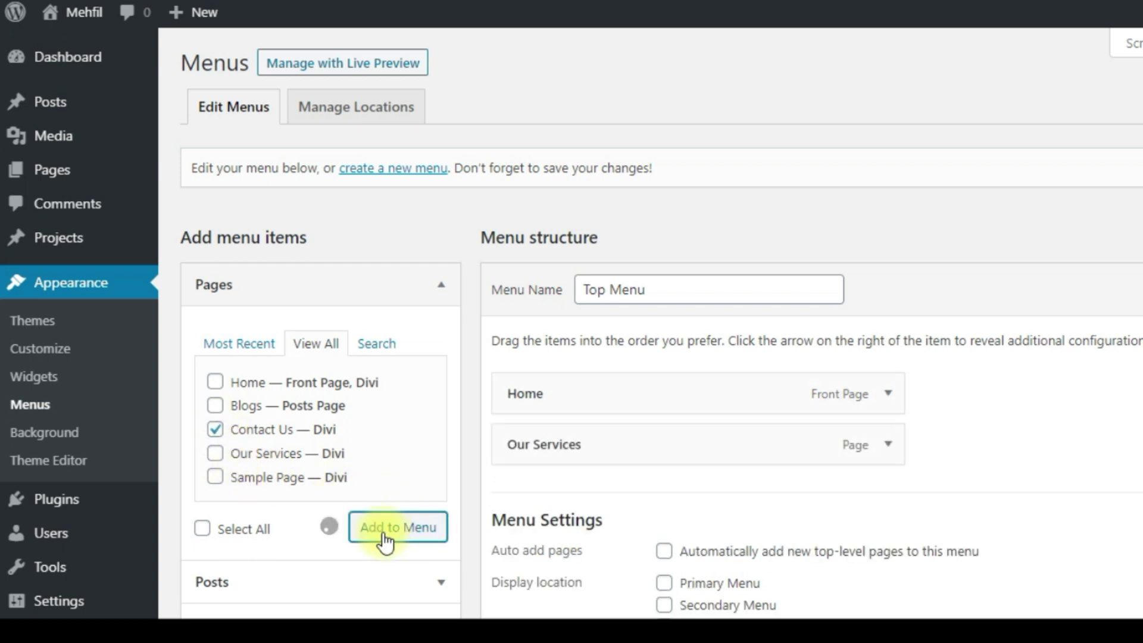
left_click(215, 406)
left_click(417, 539)
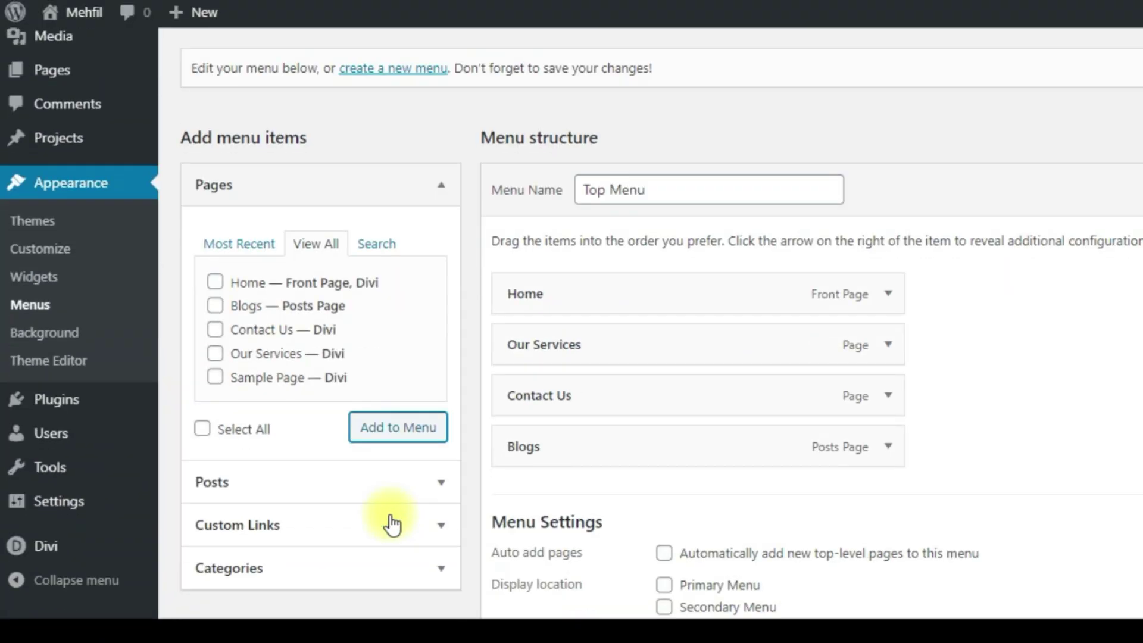
scroll(199, 637, "down", 3)
scroll(199, 637, "up", 3)
left_click(1078, 284)
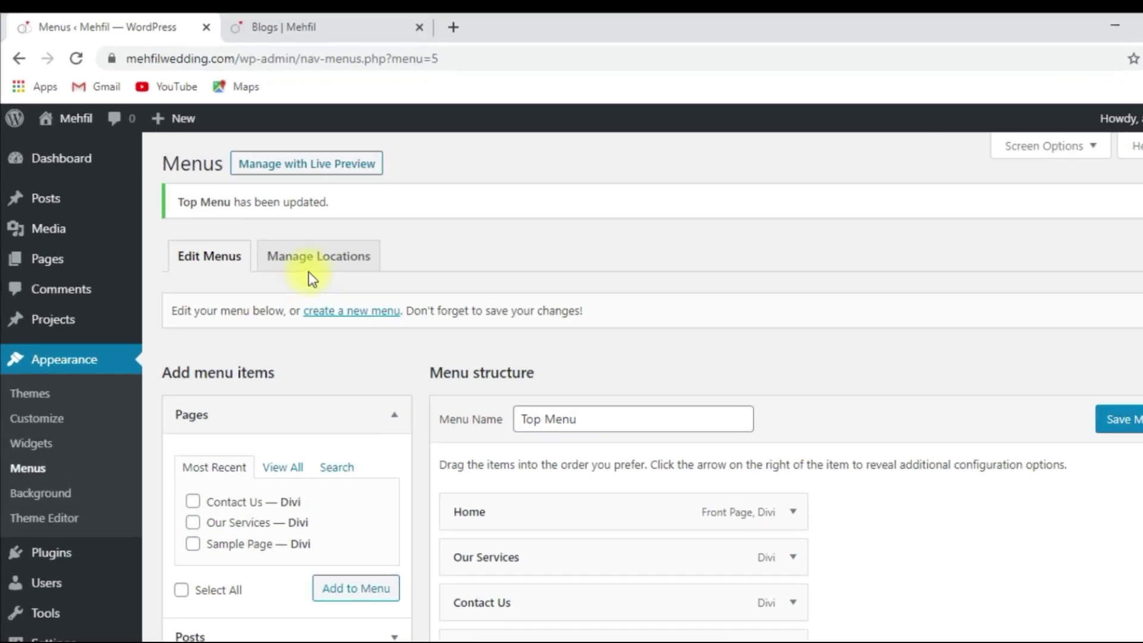
Assign Top Menu to the theme's Primary Menu location and save the change.
left_click(297, 254)
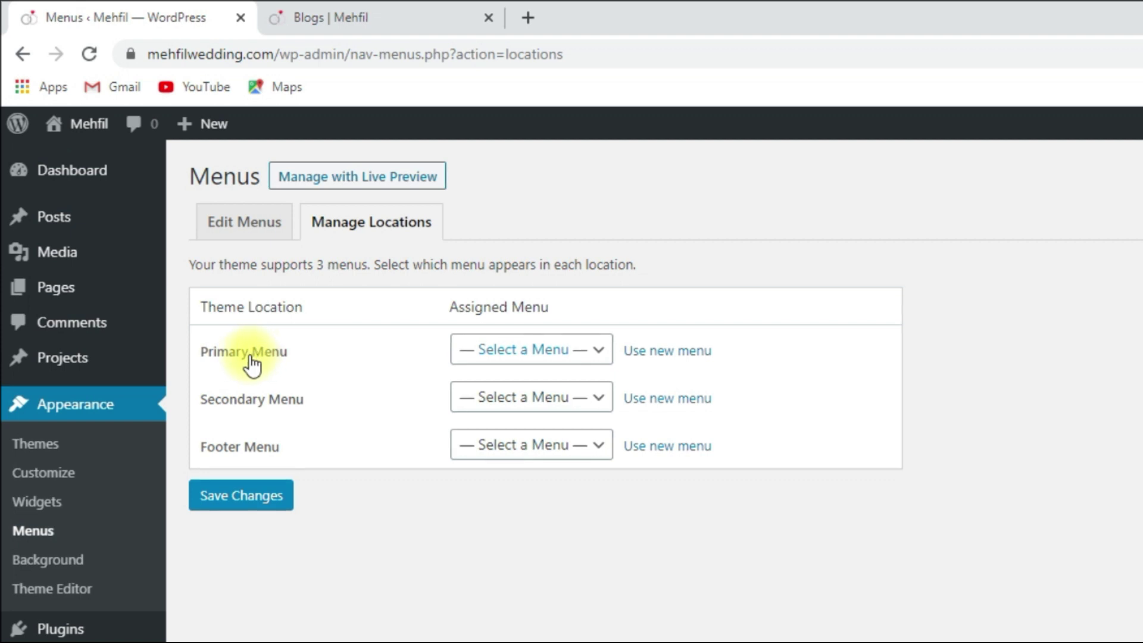
left_click(566, 352)
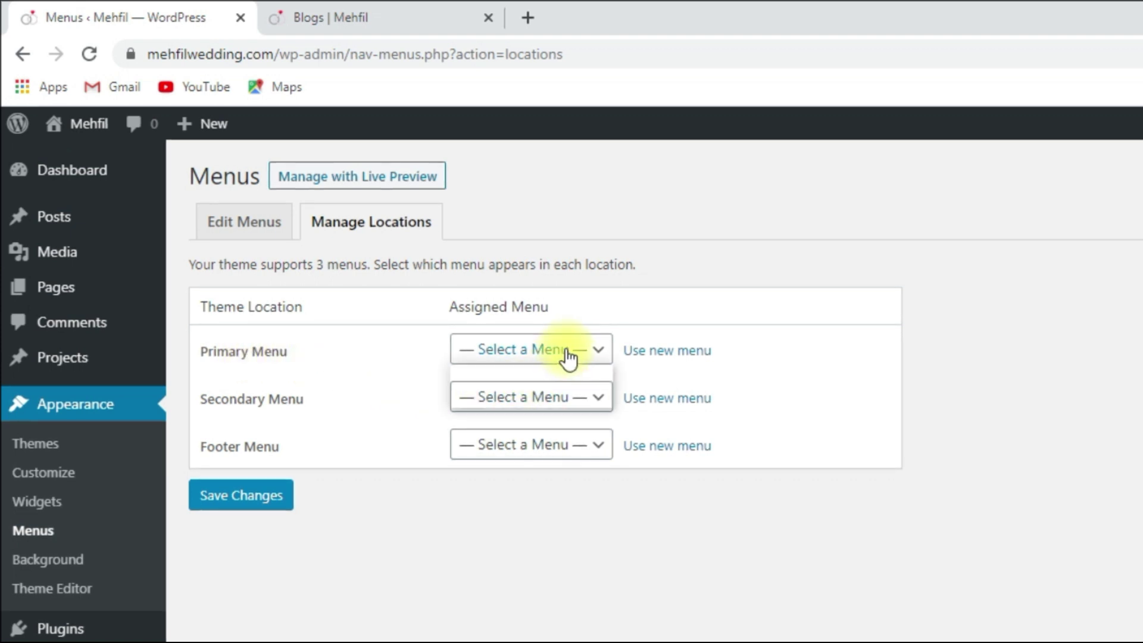
left_click(531, 396)
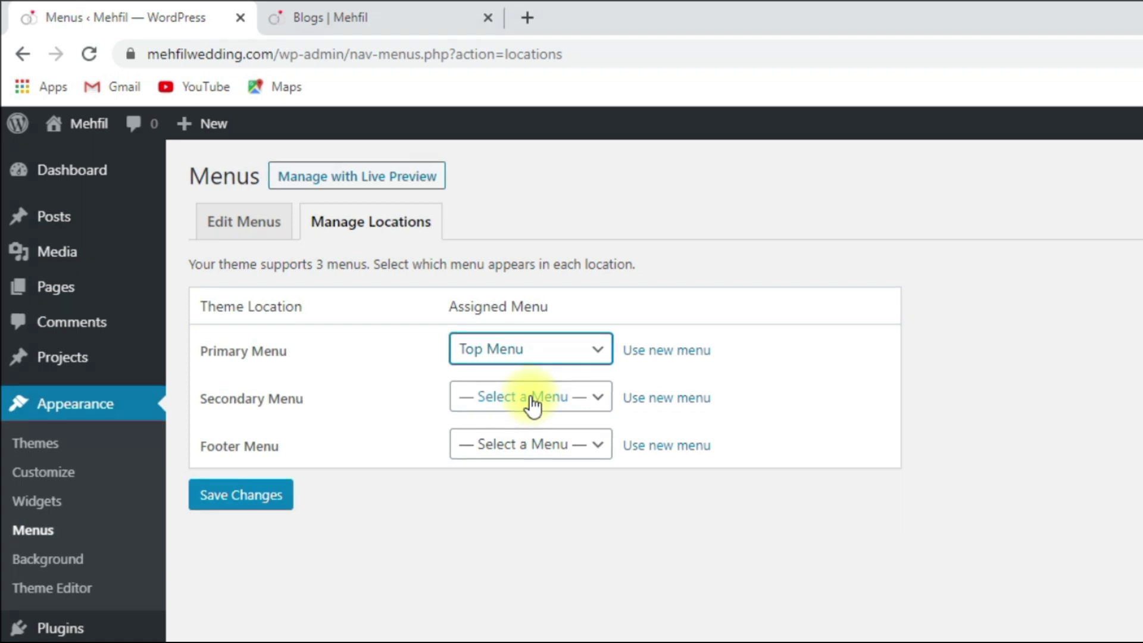
left_click(238, 495)
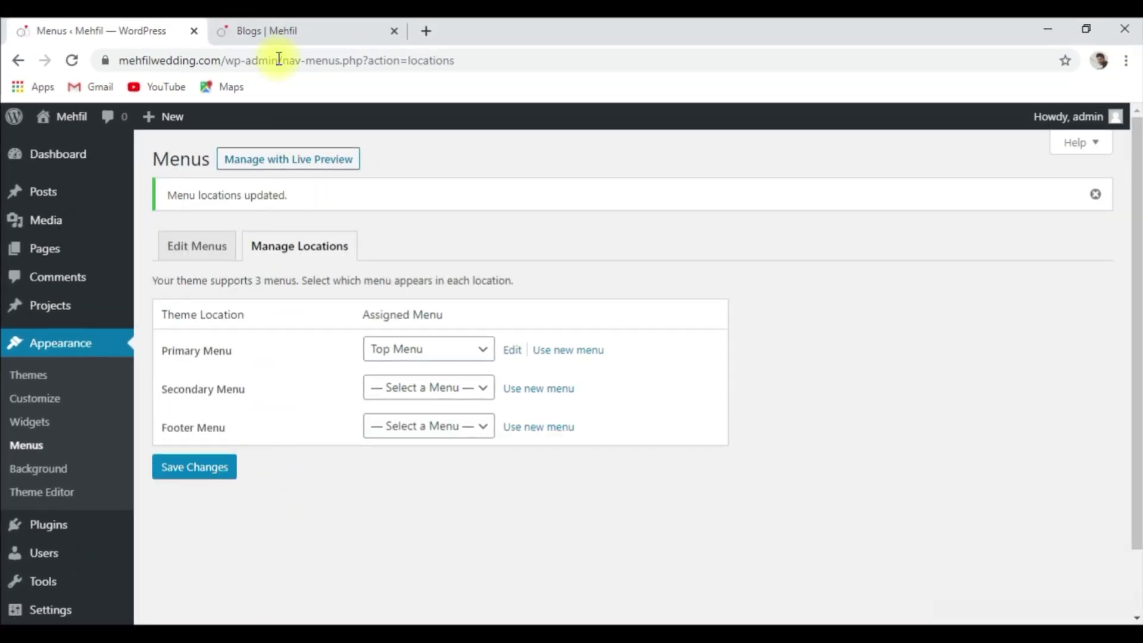
Reload the live Blogs page to check its header navigation and open the homepage from it.
left_click(284, 31)
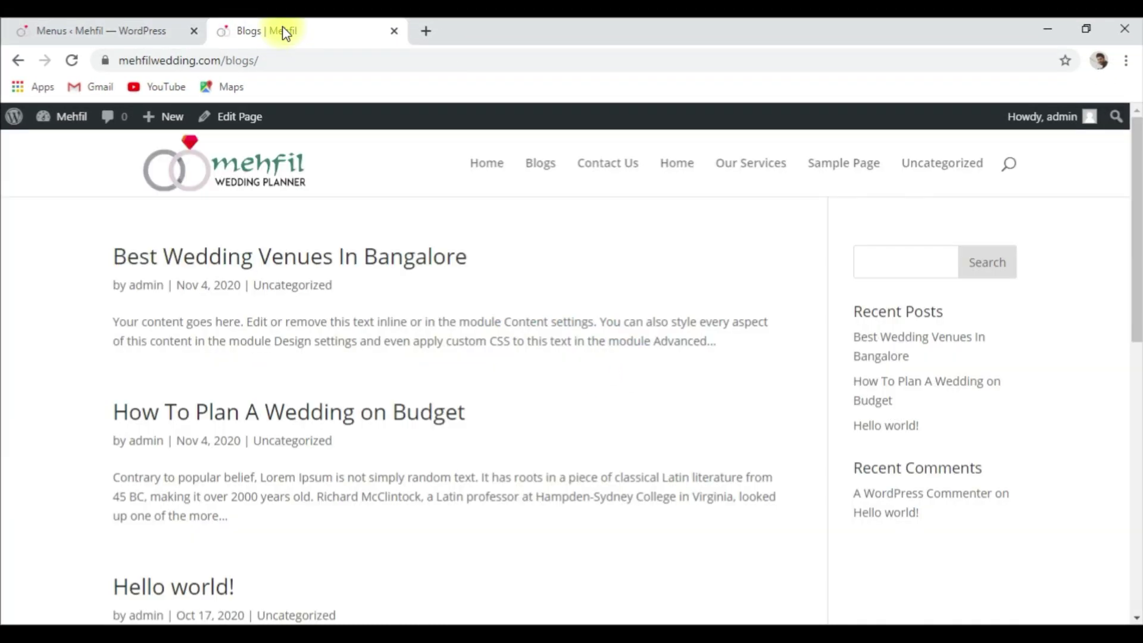
left_click(74, 60)
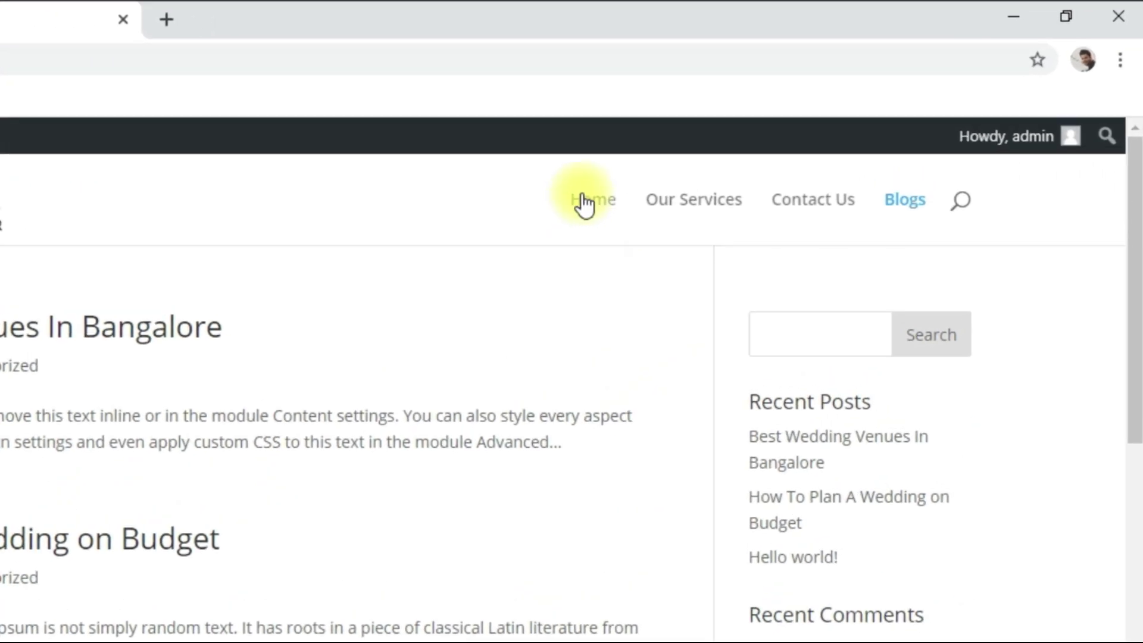
left_click(584, 203)
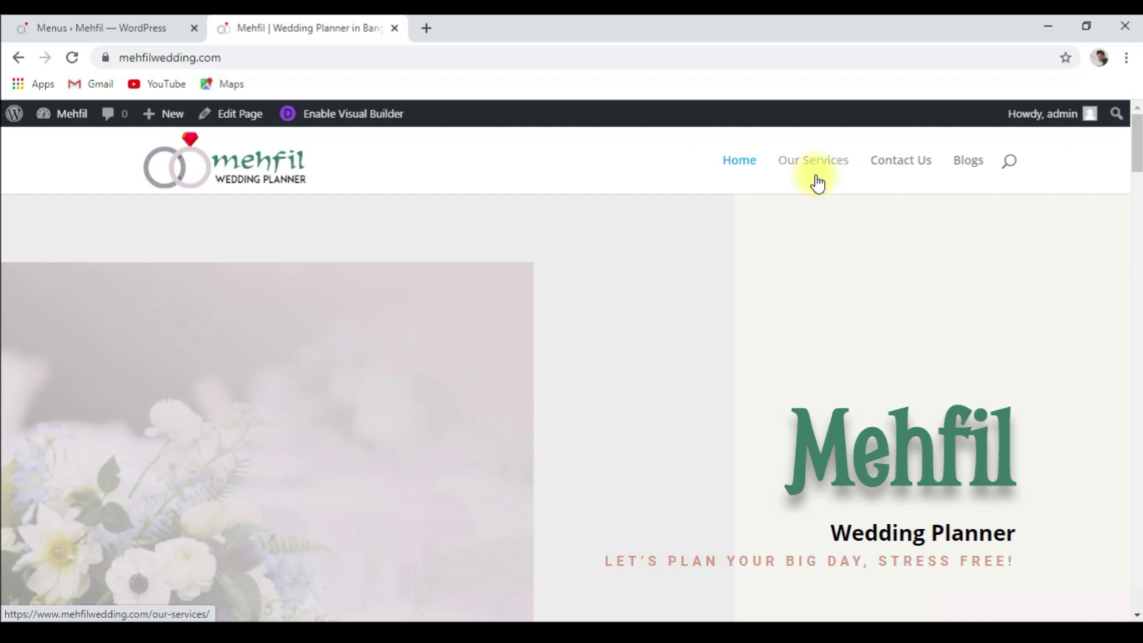
Create a new page titled "Catering" from the dashboard and publish it.
left_click(127, 30)
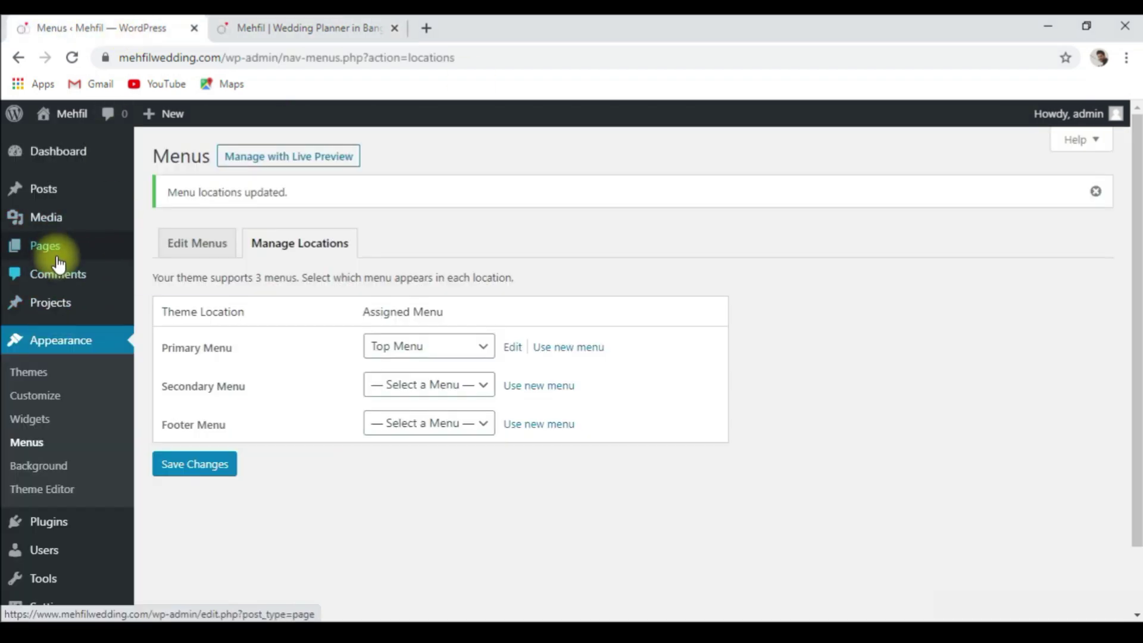
mouse_move(54, 246)
left_click(158, 273)
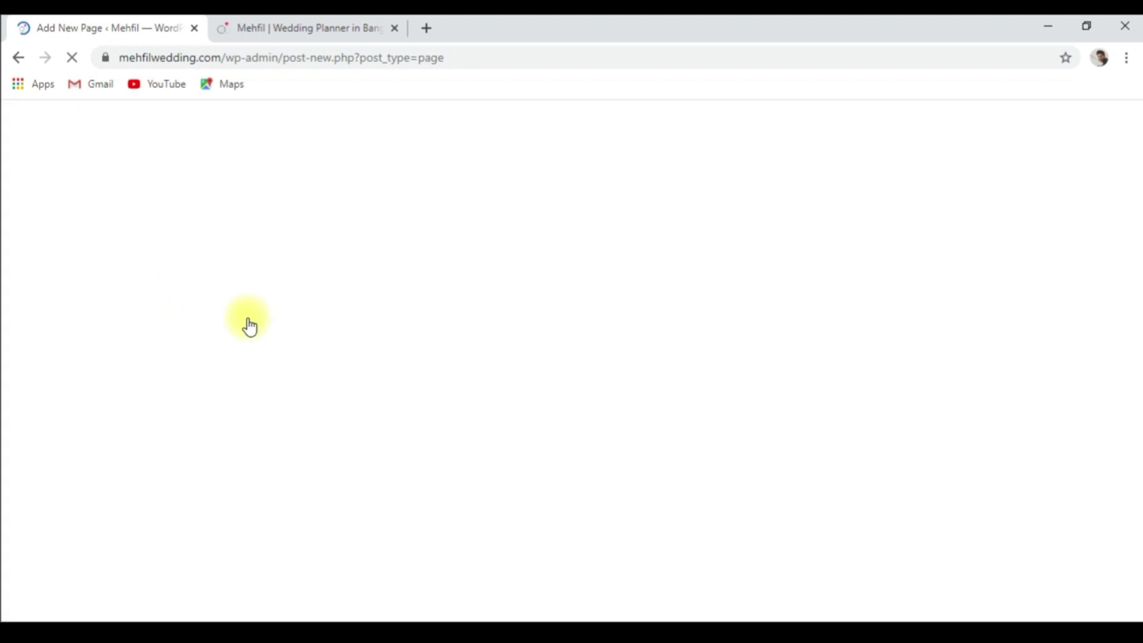
type("Catering")
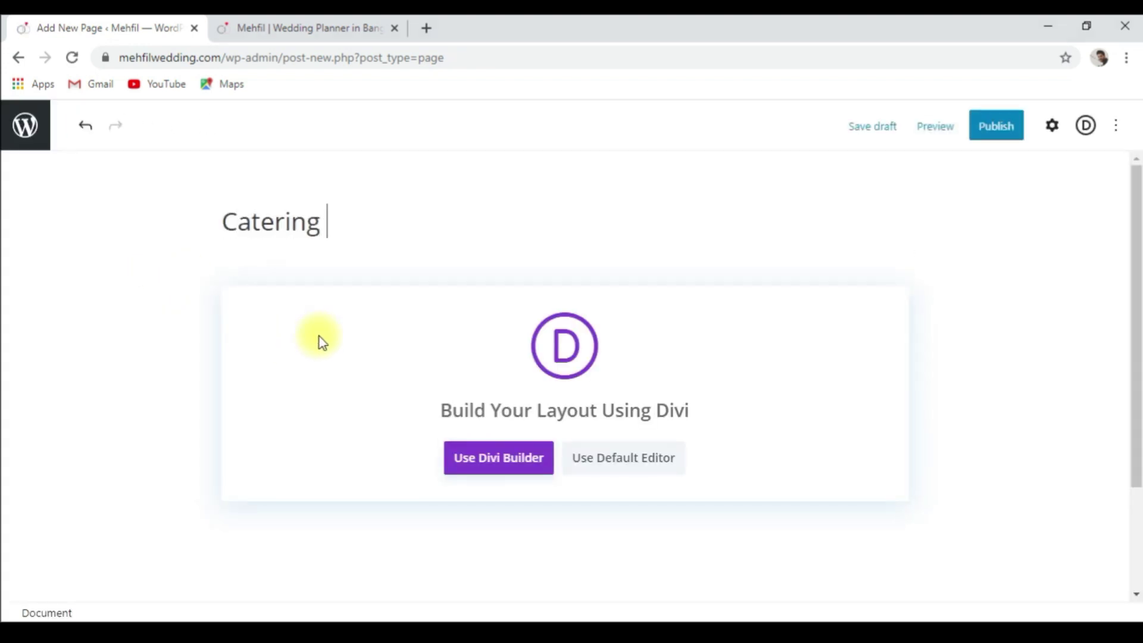
left_click(998, 135)
left_click(988, 138)
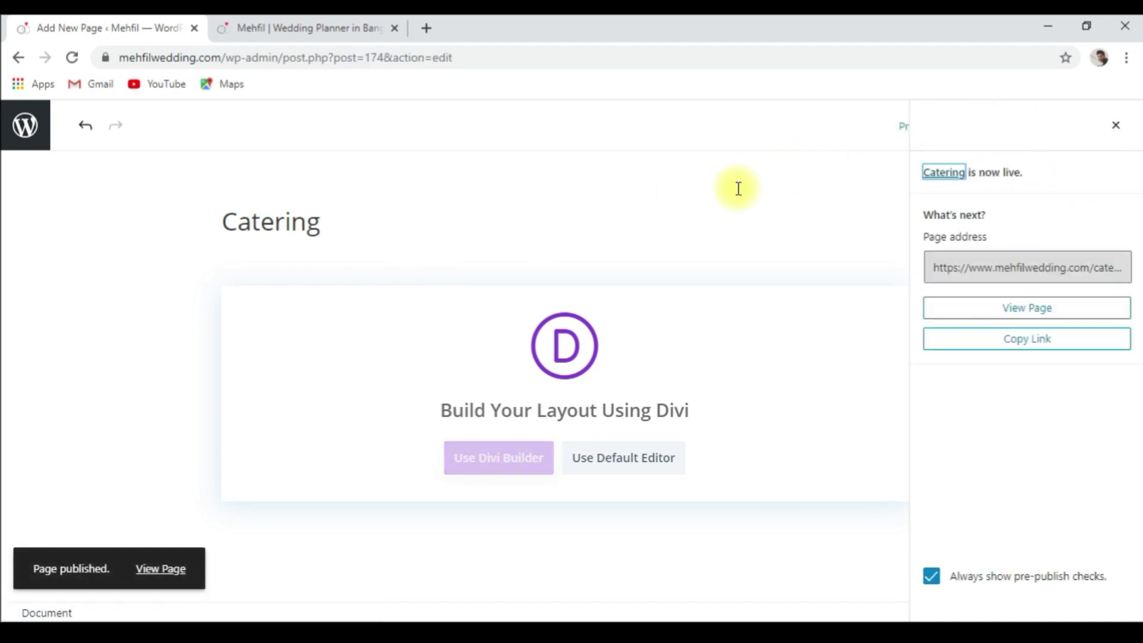
Create a new page titled "Decorations" and publish it.
left_click(18, 57)
mouse_move(36, 245)
left_click(152, 271)
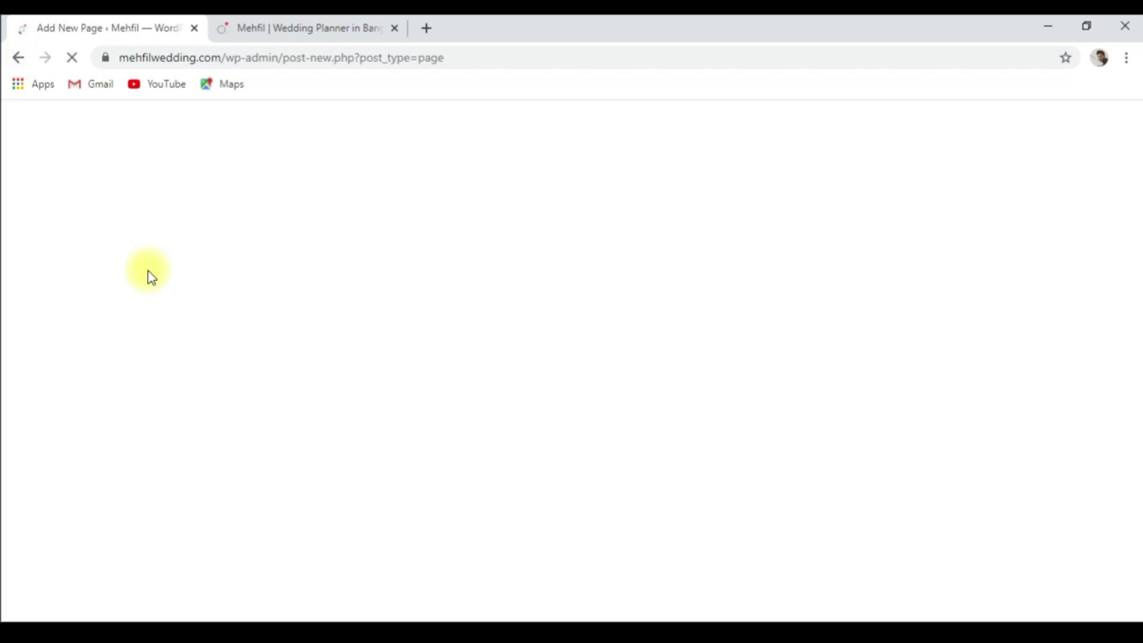
type("Decorations")
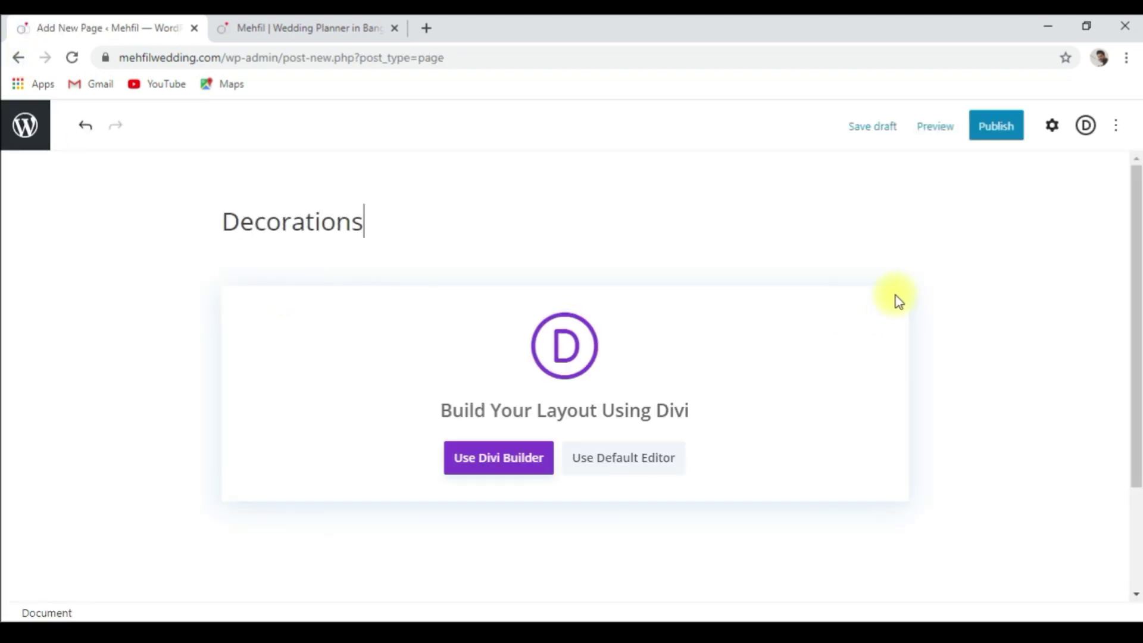
left_click(1006, 136)
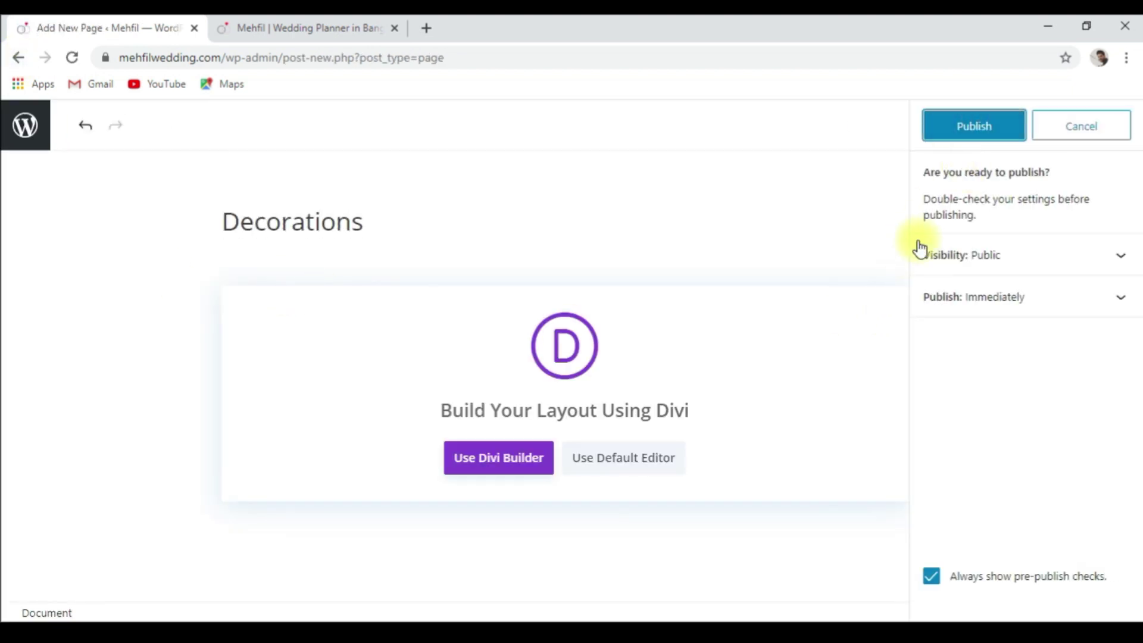
left_click(1002, 124)
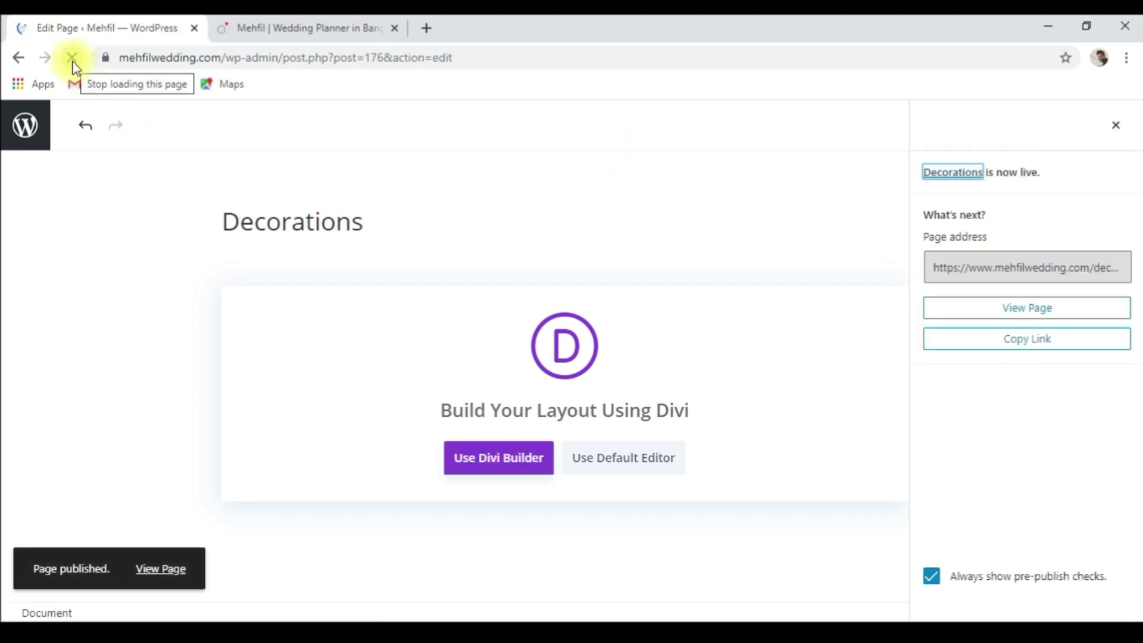
Return to editing Top Menu and add the Catering and Decorations pages to it.
left_click(19, 57)
left_click(655, 156)
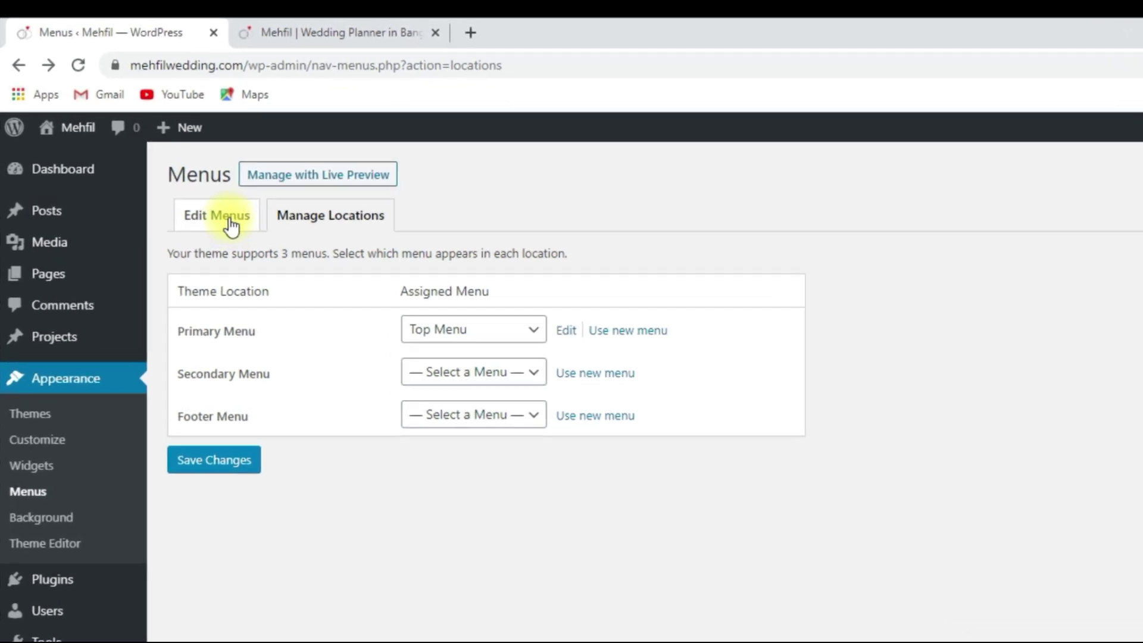
left_click(231, 227)
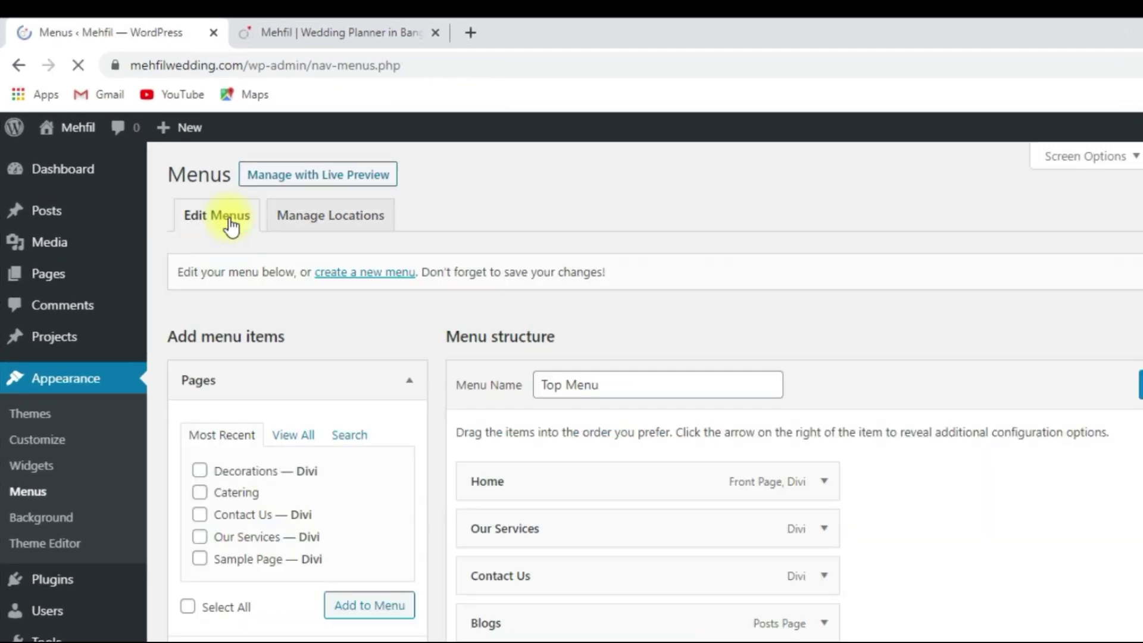
scroll(321, 402, "down", 1)
left_click(301, 339)
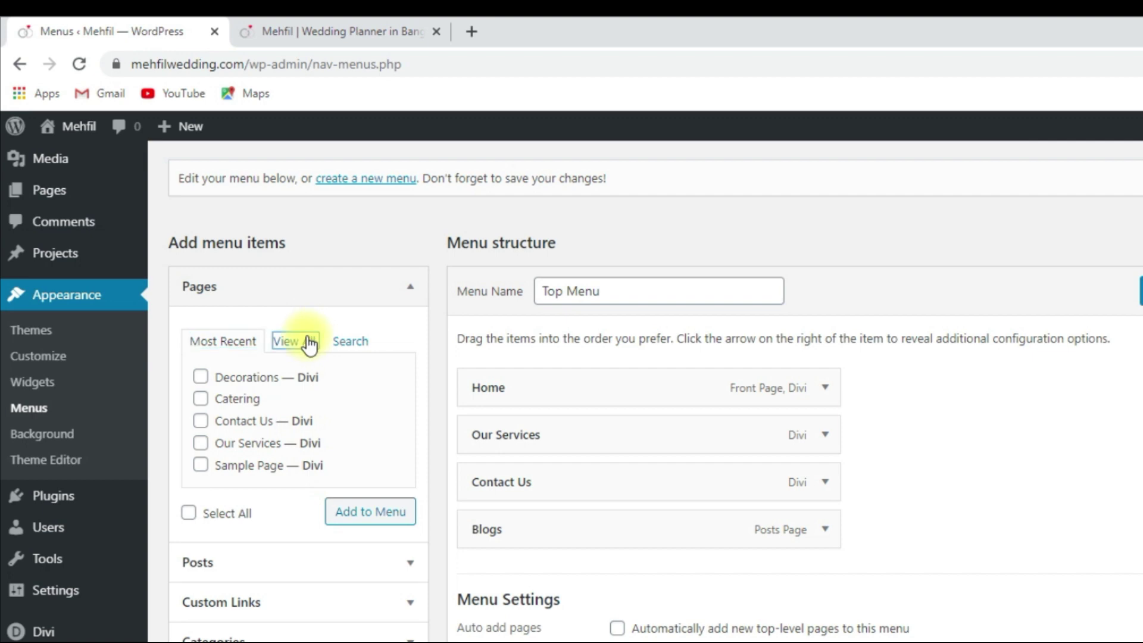
scroll(309, 387, "down", 1)
left_click(201, 327)
left_click(201, 372)
left_click(358, 471)
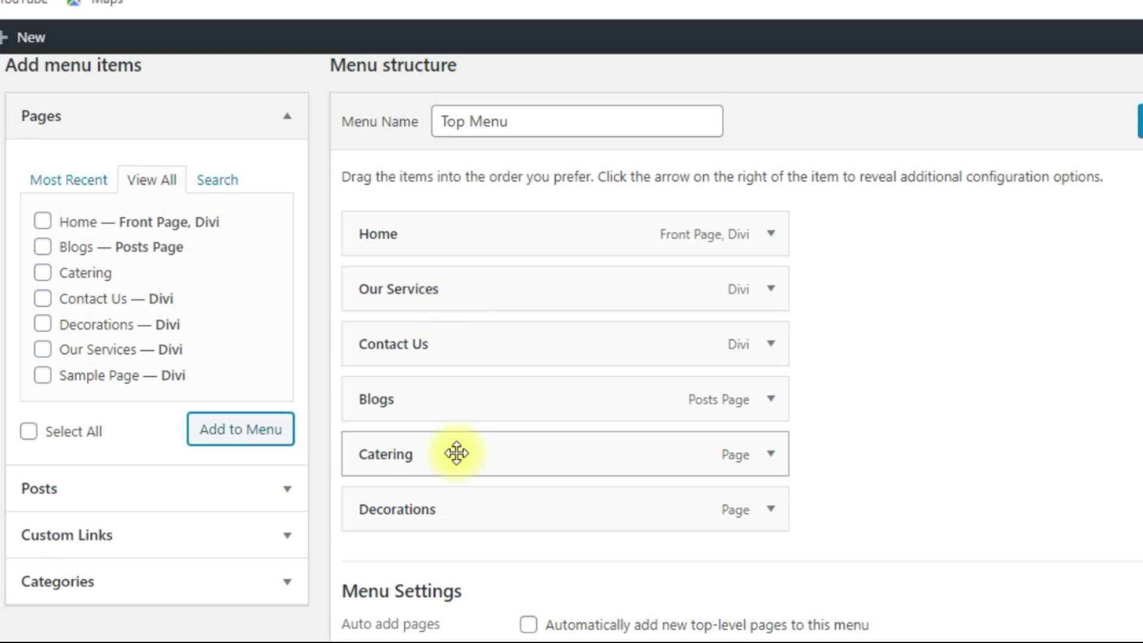
Nest Catering and Decorations as sub items under Our Services in Top Menu and save the menu.
left_click_drag(439, 468, 430, 344)
left_click_drag(431, 527, 462, 409)
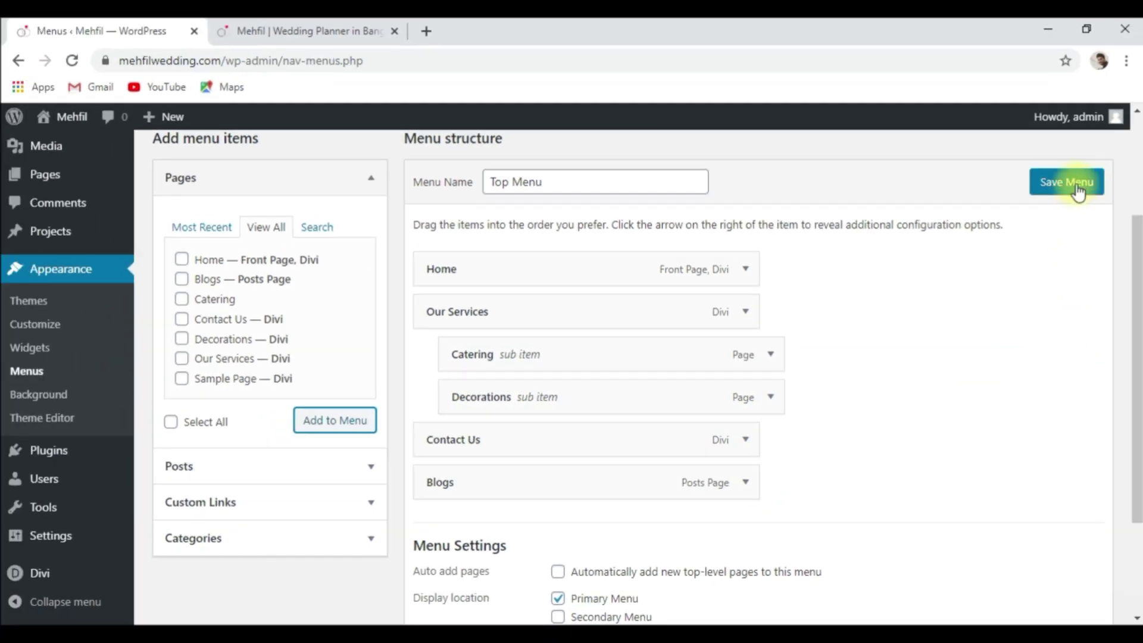
left_click(1140, 119)
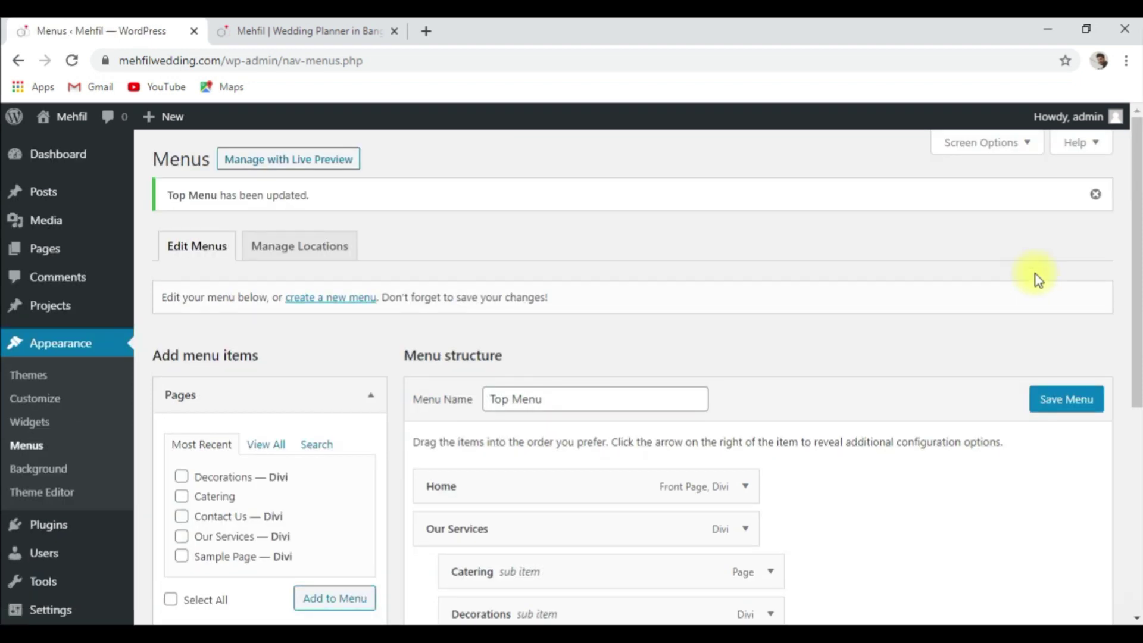
Reload the live homepage and check the Our Services submenu in the header.
left_click(300, 29)
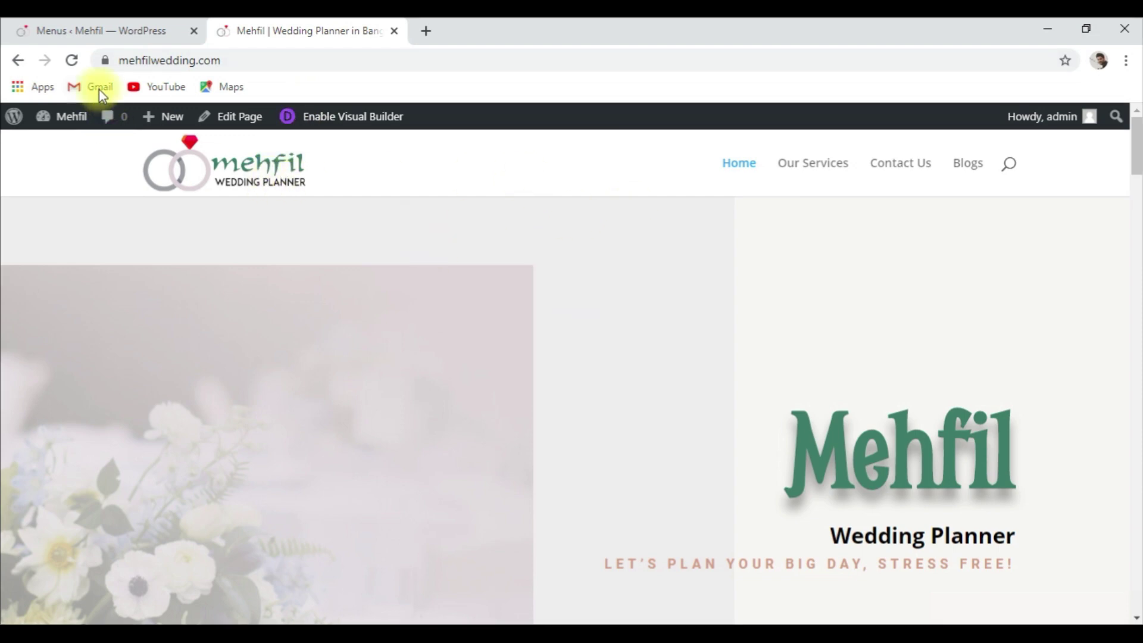
left_click(72, 61)
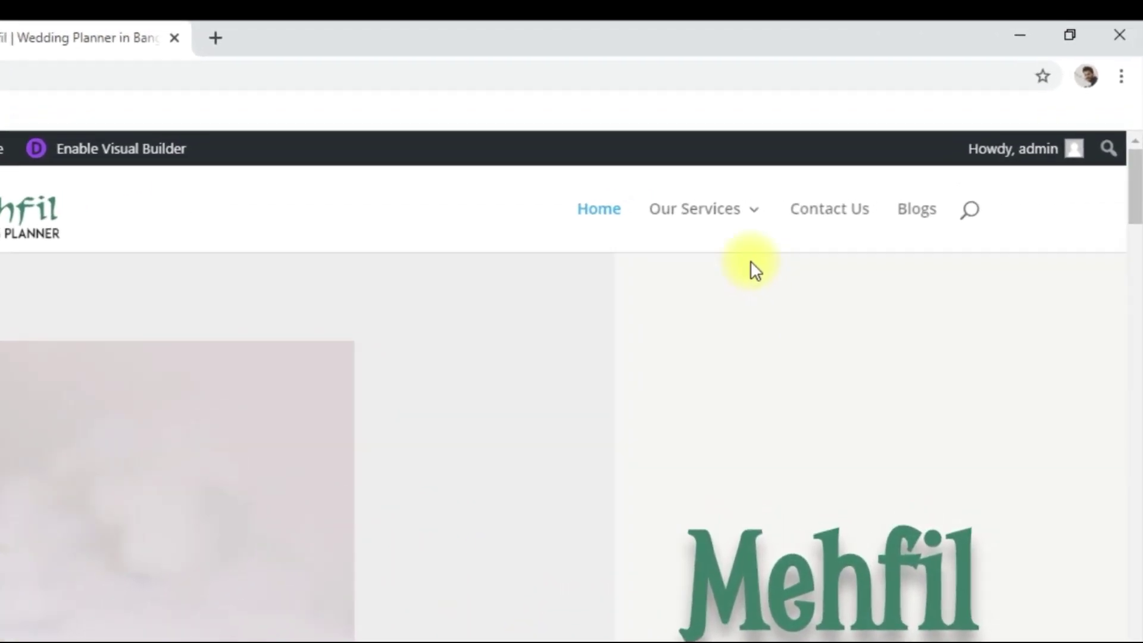
mouse_move(756, 223)
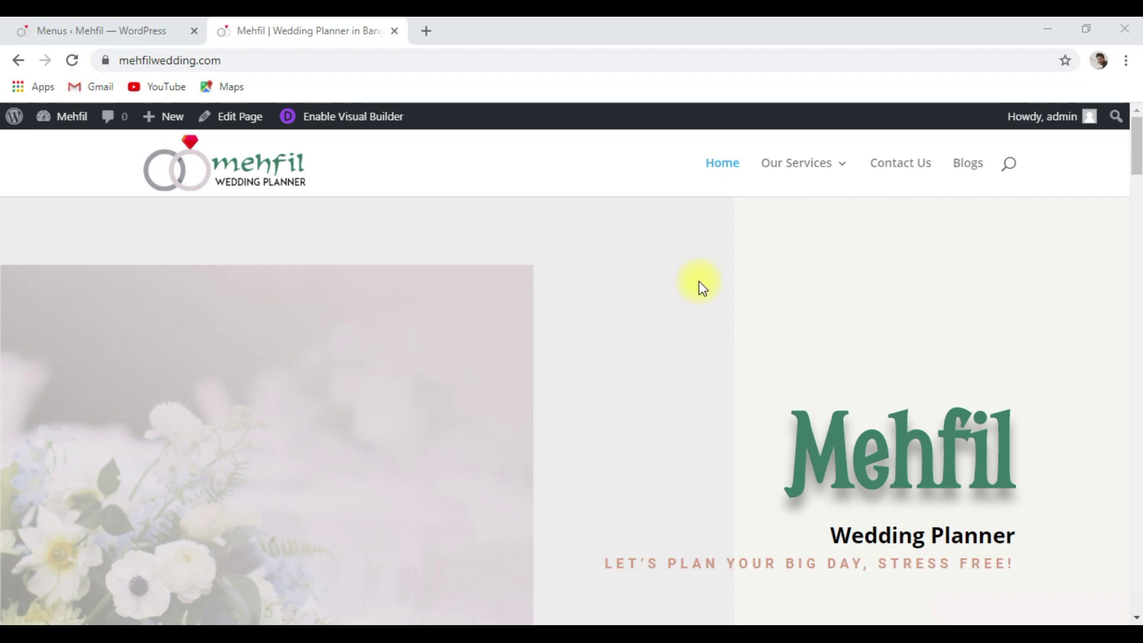
Test where the Contact Us button below the hero text of the live homepage leads.
scroll(698, 281, "down", 6)
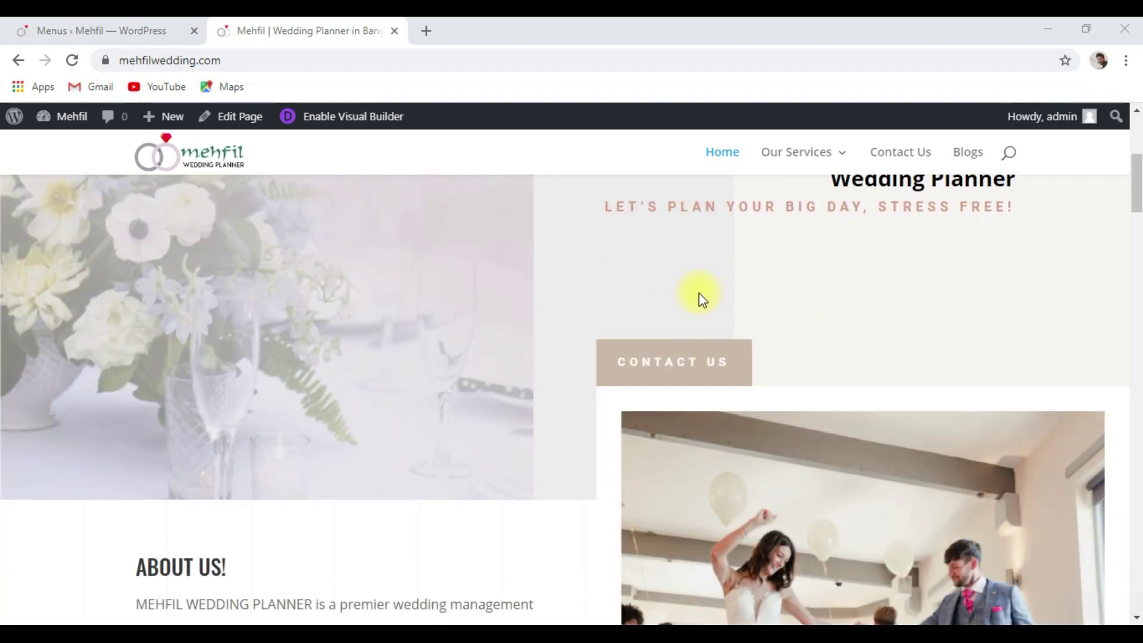
left_click(667, 370)
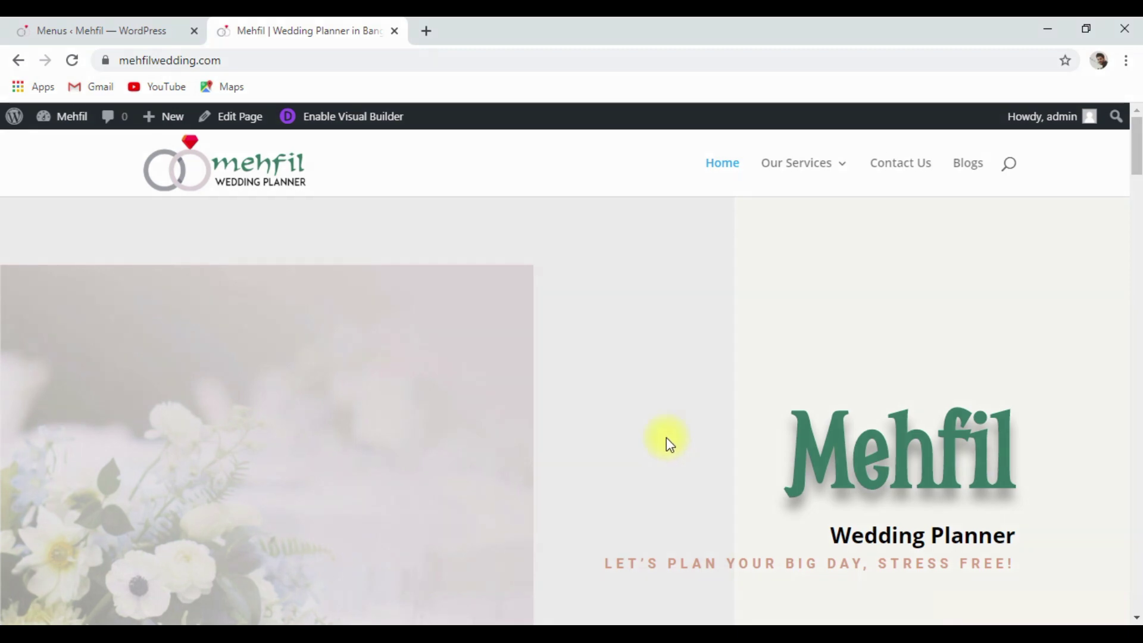
scroll(669, 444, "down", 5)
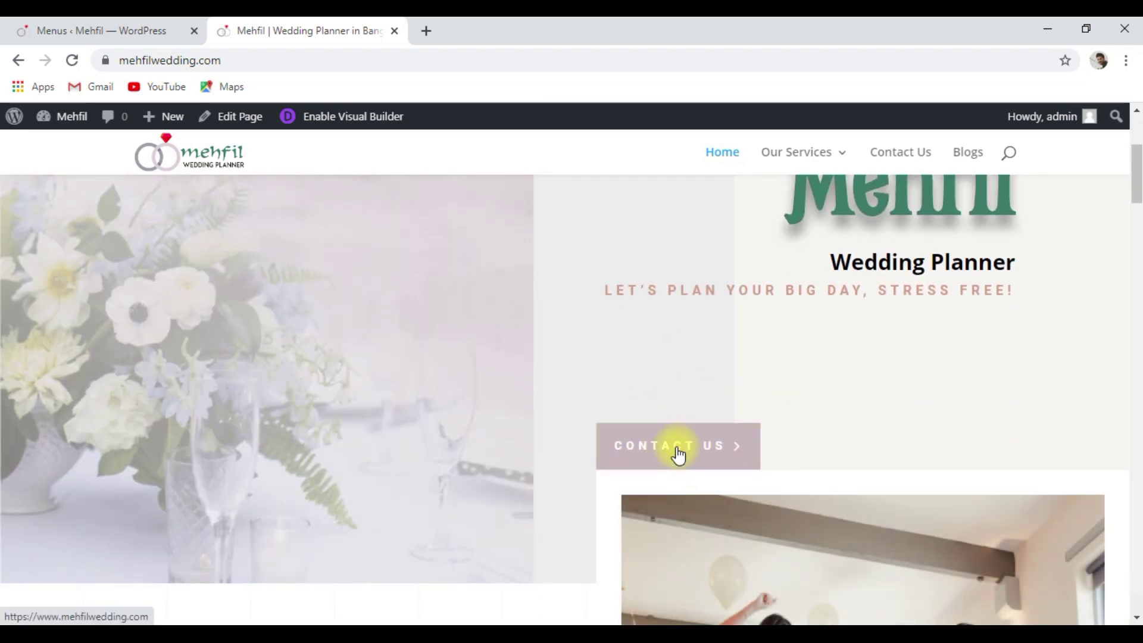
Return to the dashboard and open the Home page for editing in the Divi Builder.
left_click(111, 34)
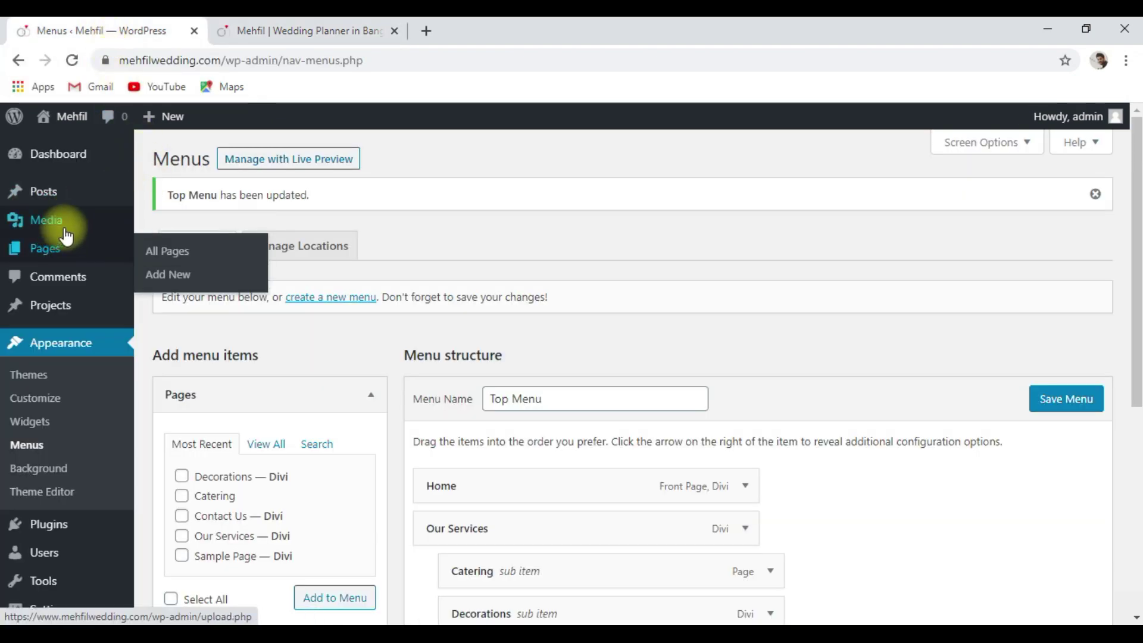
left_click(178, 253)
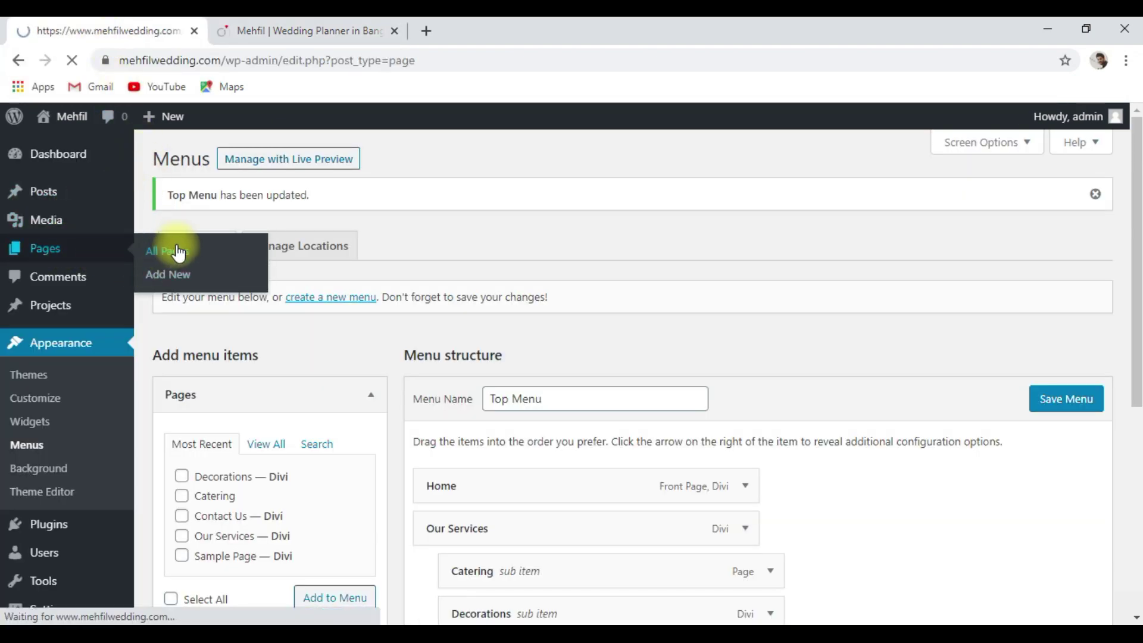
scroll(203, 298, "down", 3)
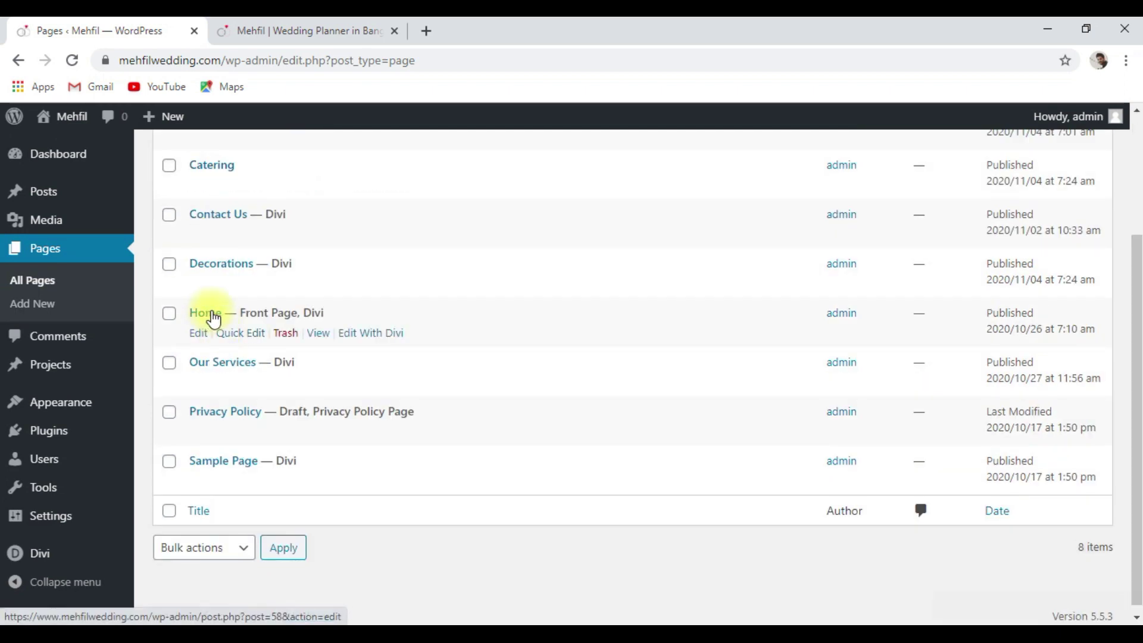
left_click(206, 316)
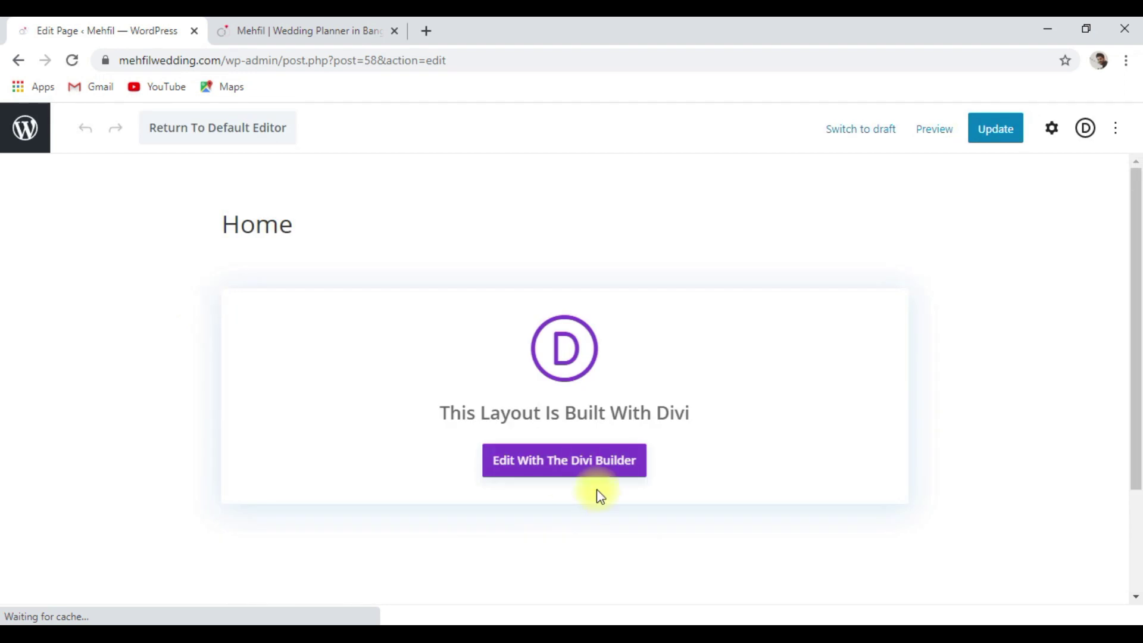
left_click(562, 473)
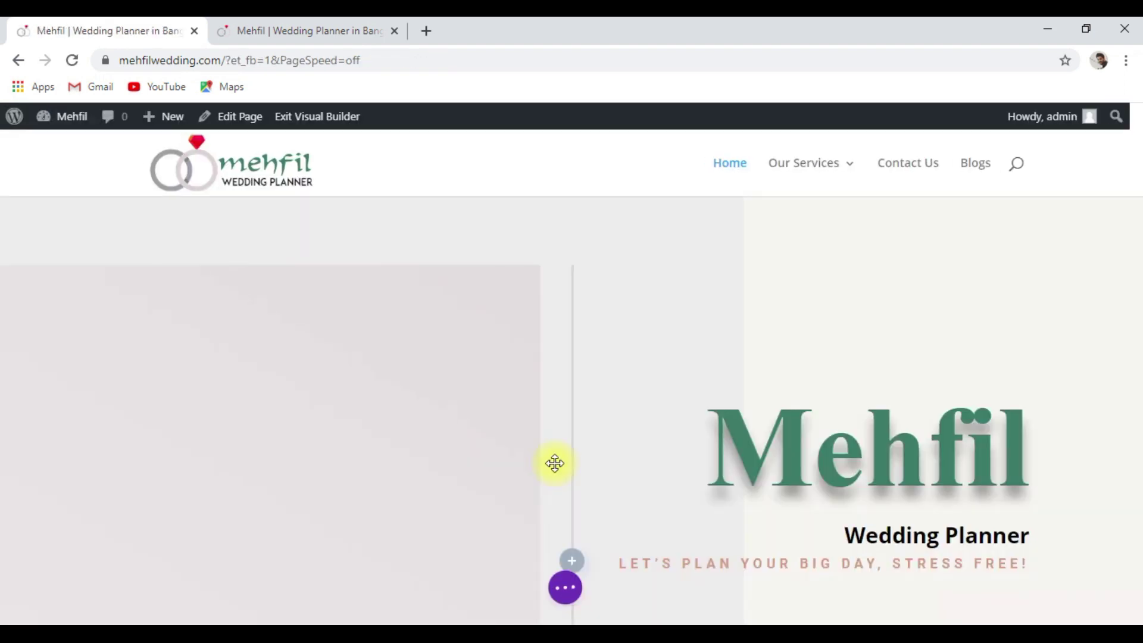
Open the settings of the hero section's Contact Us button and expand its link options.
scroll(829, 416, "down", 4)
scroll(830, 416, "down", 2)
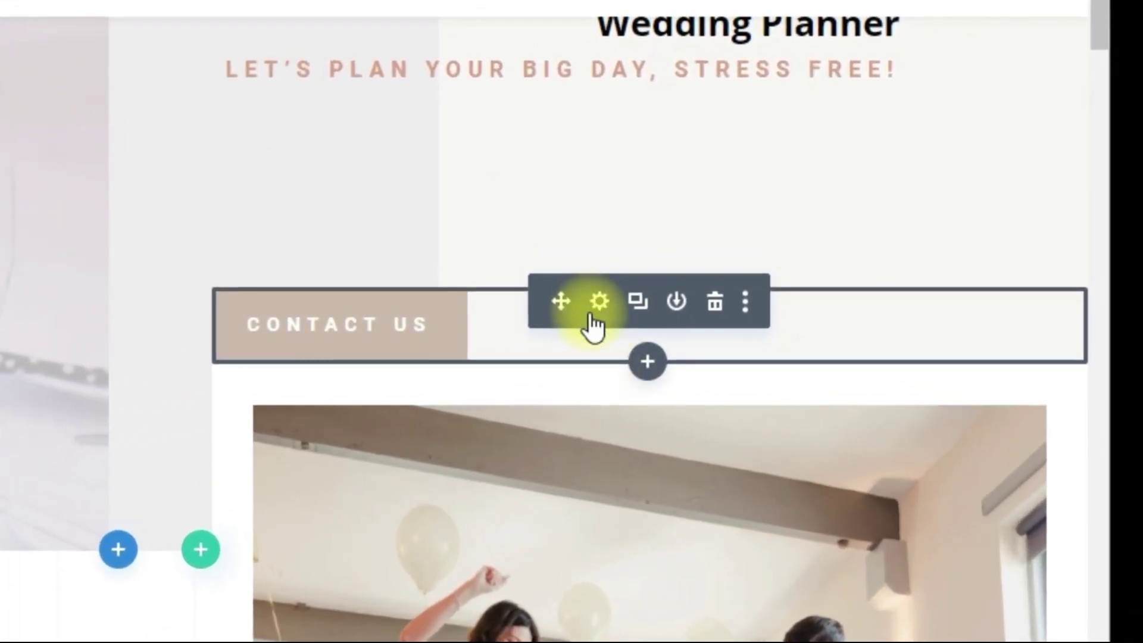
left_click(606, 304)
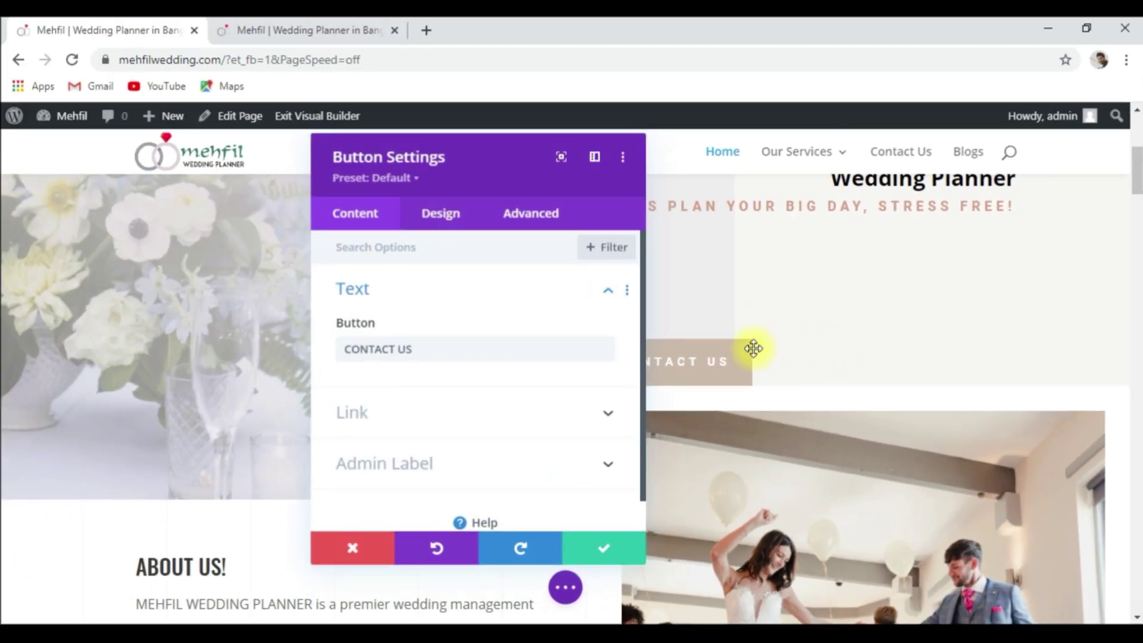
scroll(490, 355, "down", 1)
left_click(492, 384)
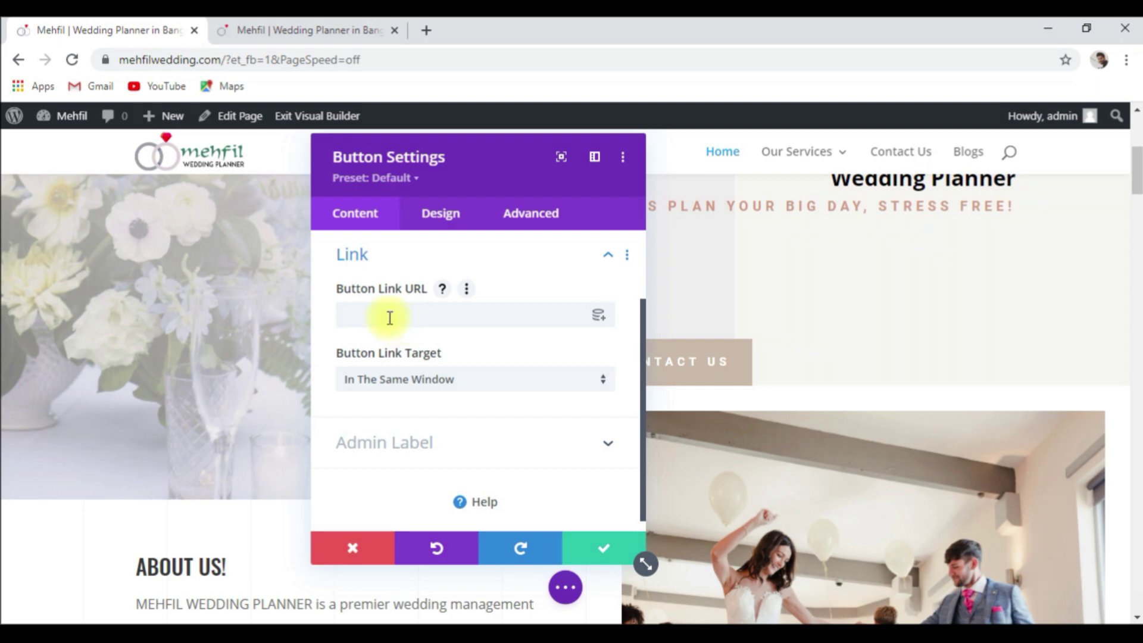
Open the live Contact Us page from the site header and copy its full address.
left_click(278, 29)
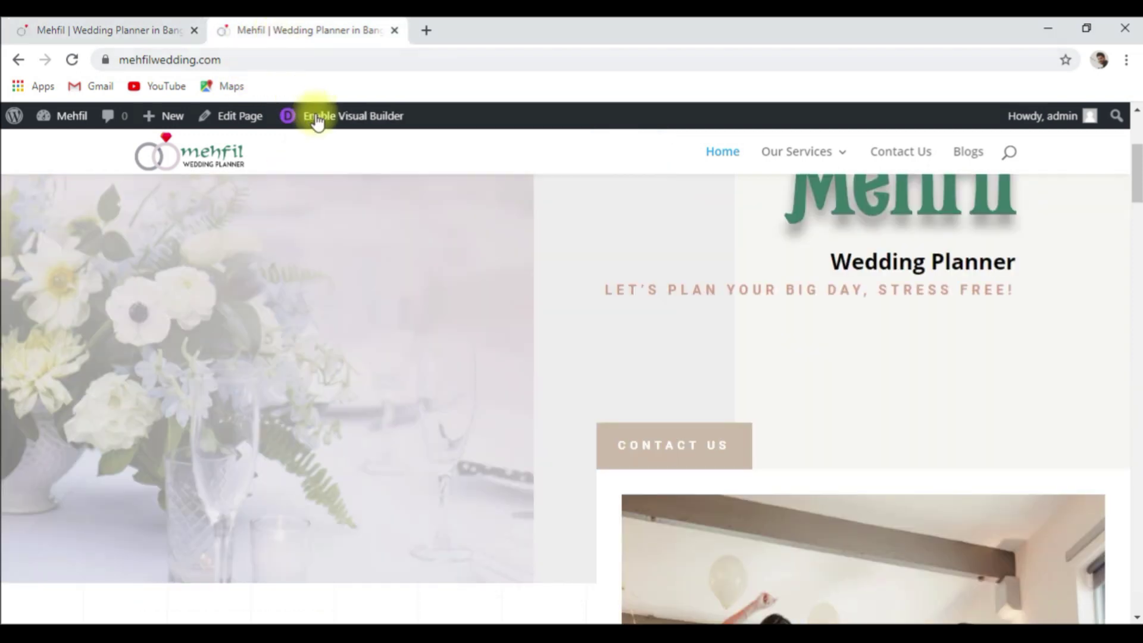
left_click(905, 159)
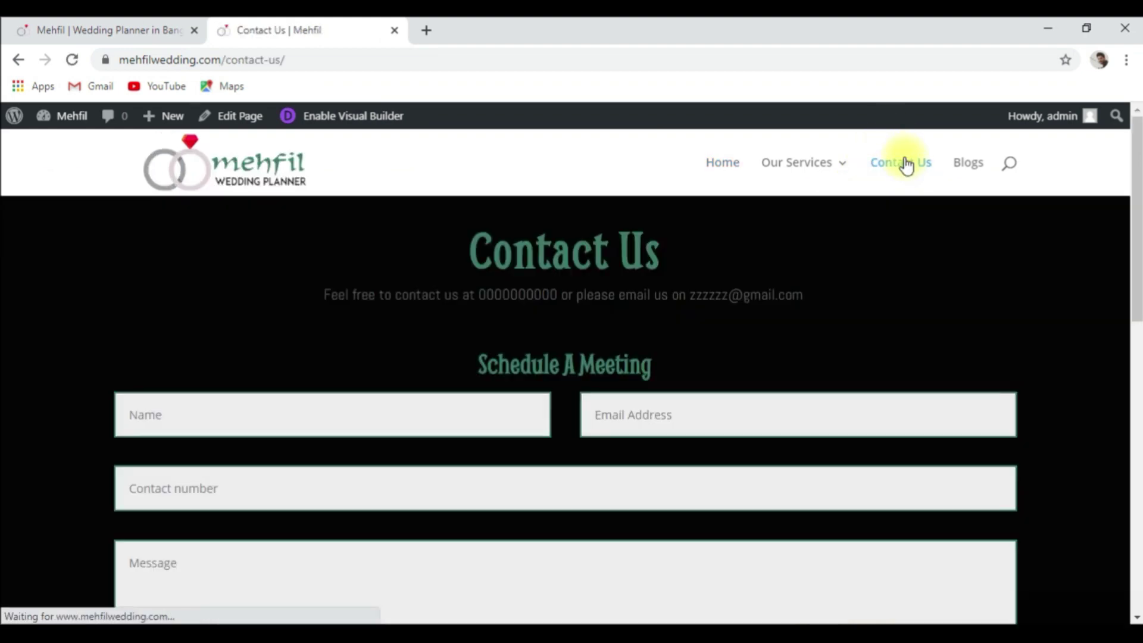
left_click_drag(292, 62, 106, 61)
right_click(156, 60)
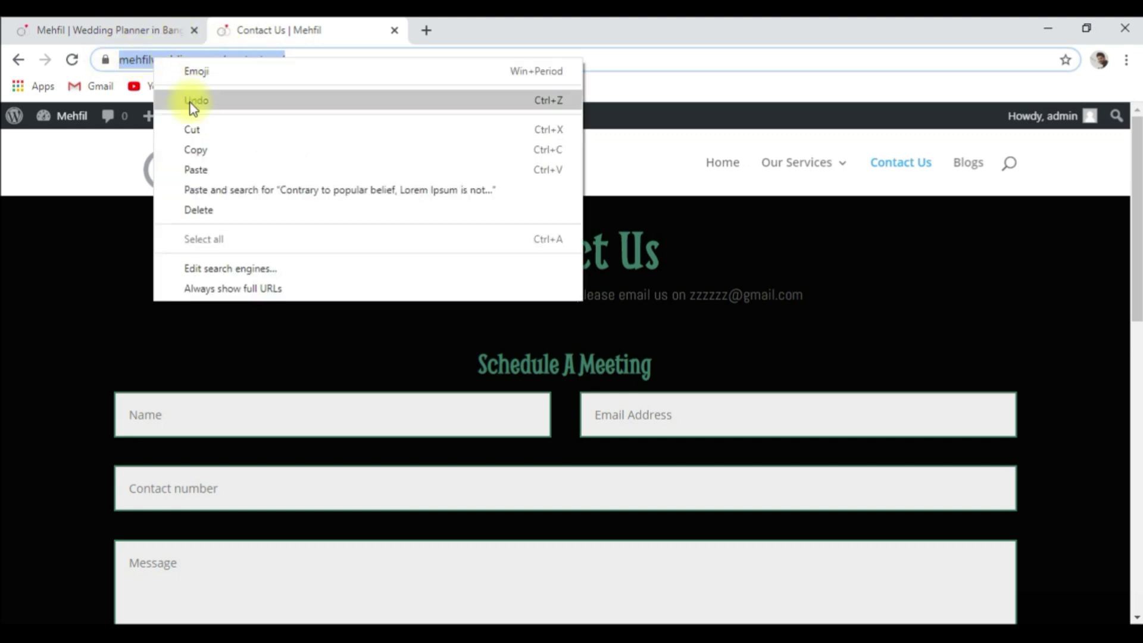
left_click(204, 149)
left_click(137, 30)
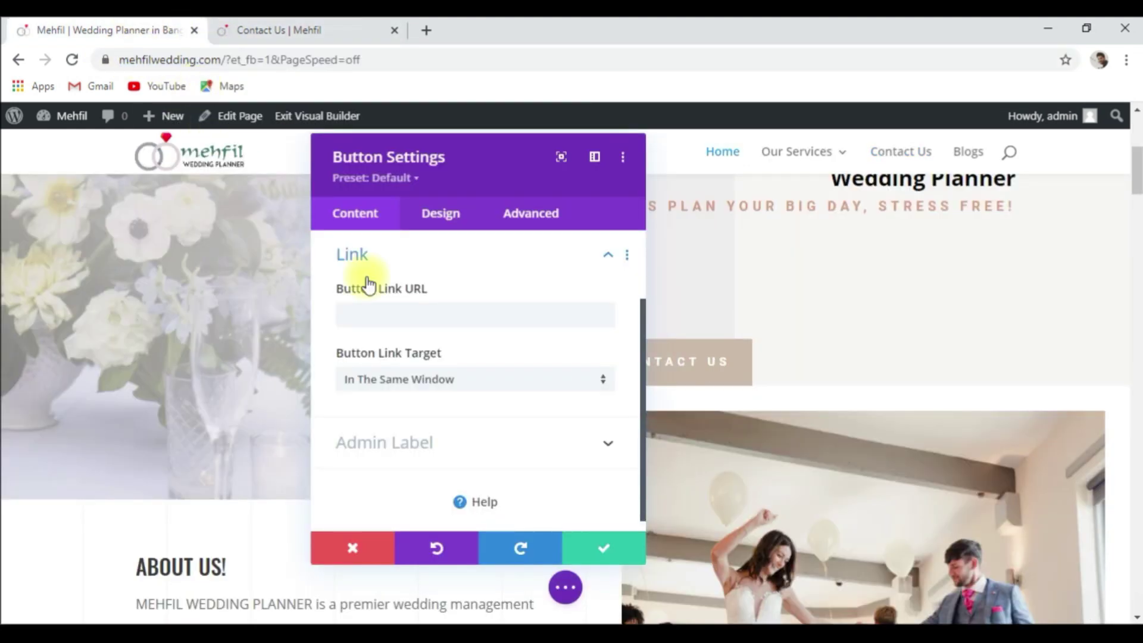
right_click(391, 308)
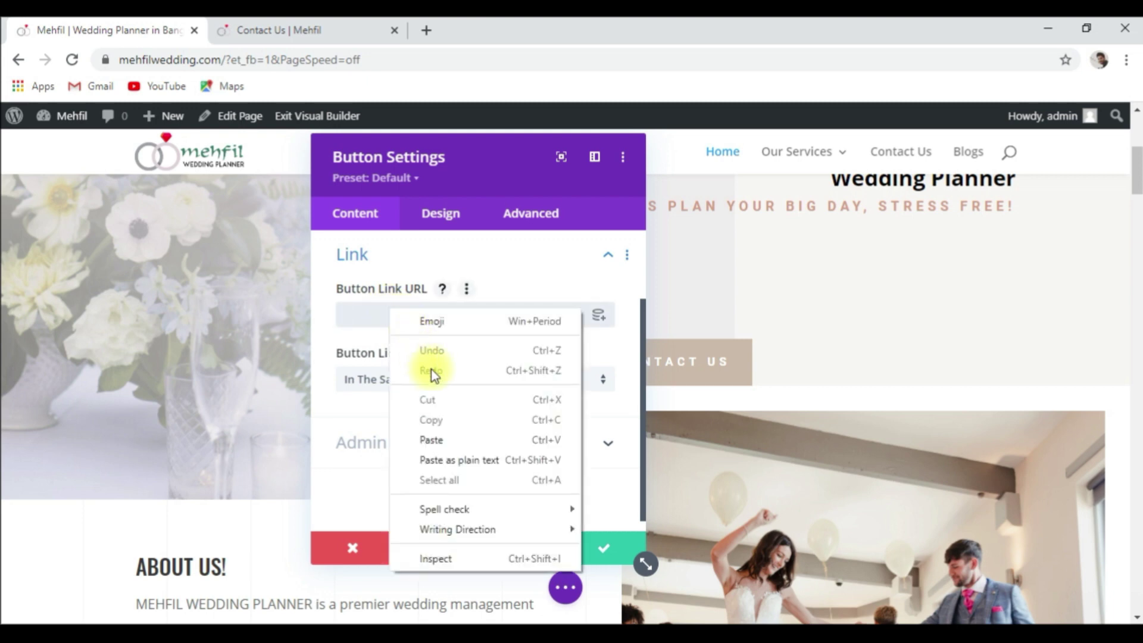
left_click(461, 440)
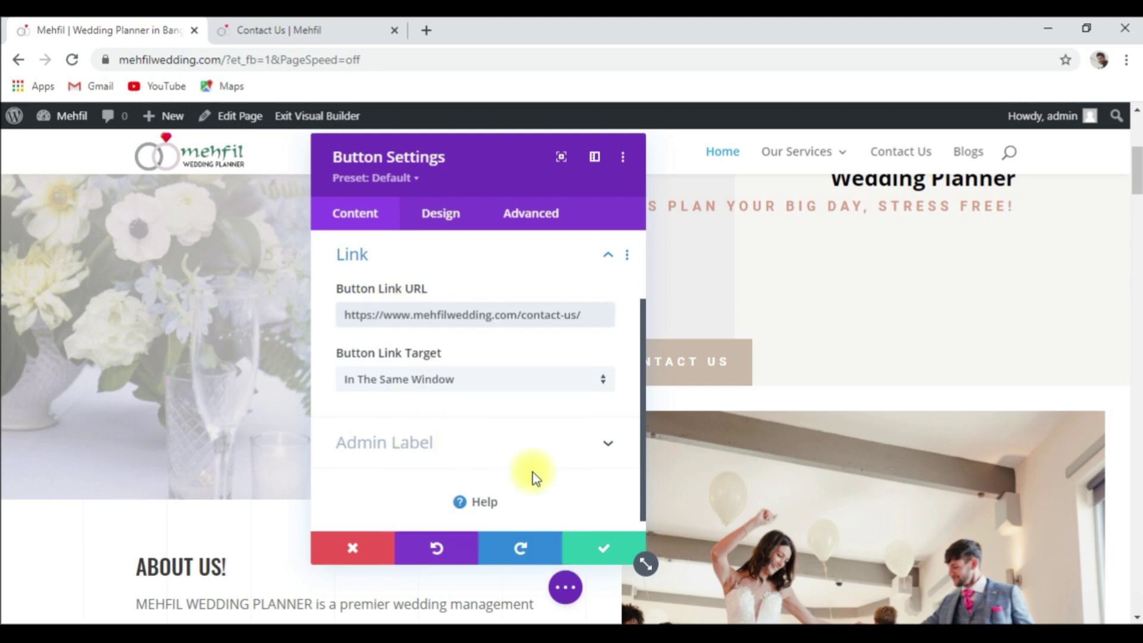
left_click(612, 555)
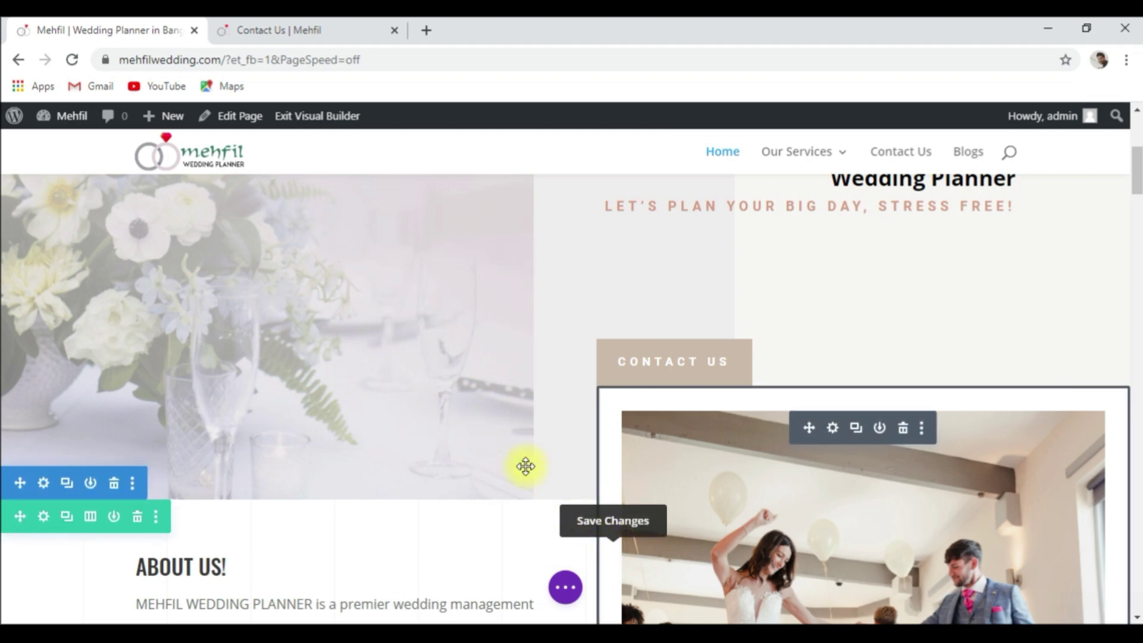
Change the text of the Click Here button below the About Us paragraph to "Our Services".
scroll(320, 363, "down", 2)
scroll(320, 364, "down", 5)
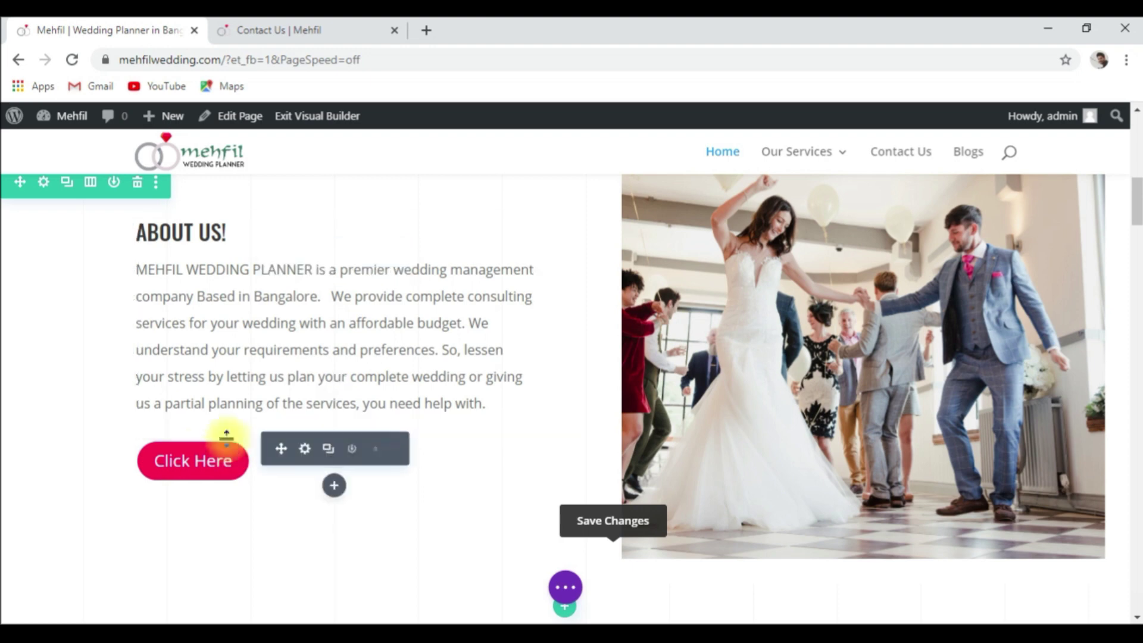
scroll(262, 434, "up", 2)
scroll(253, 464, "down", 2)
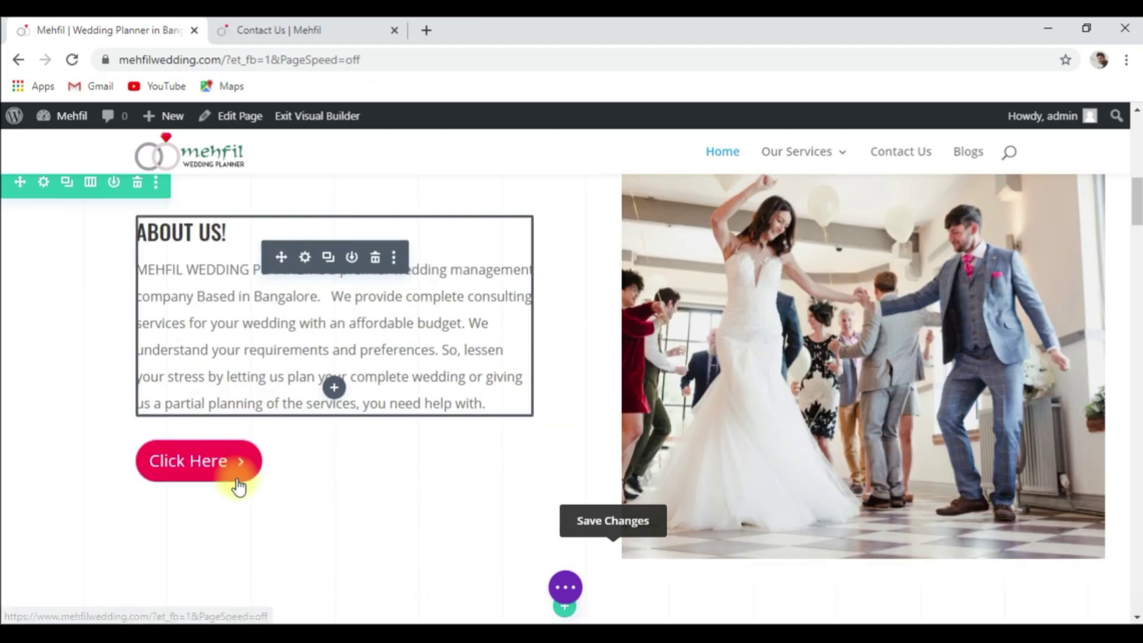
left_click(304, 450)
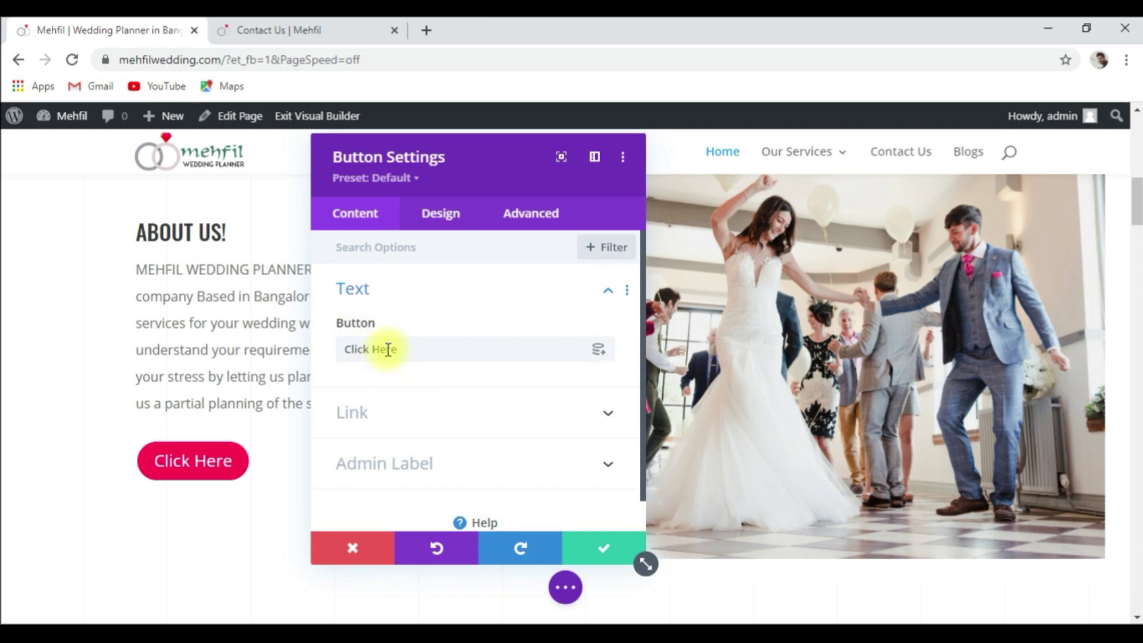
triple_click(387, 350)
key("BackSpace")
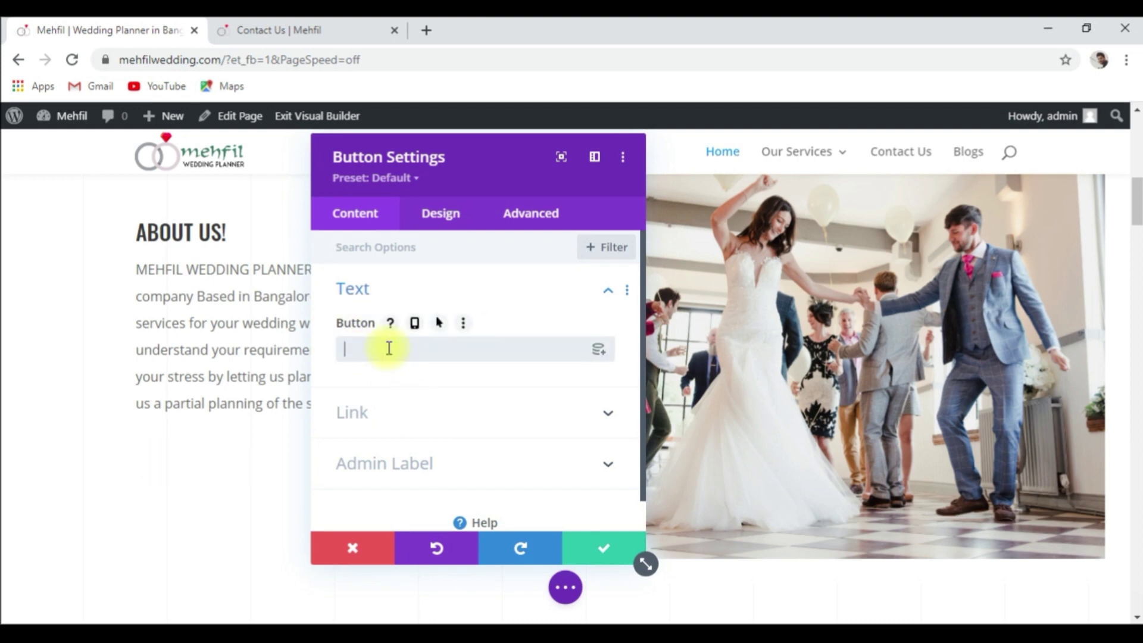
type("Our")
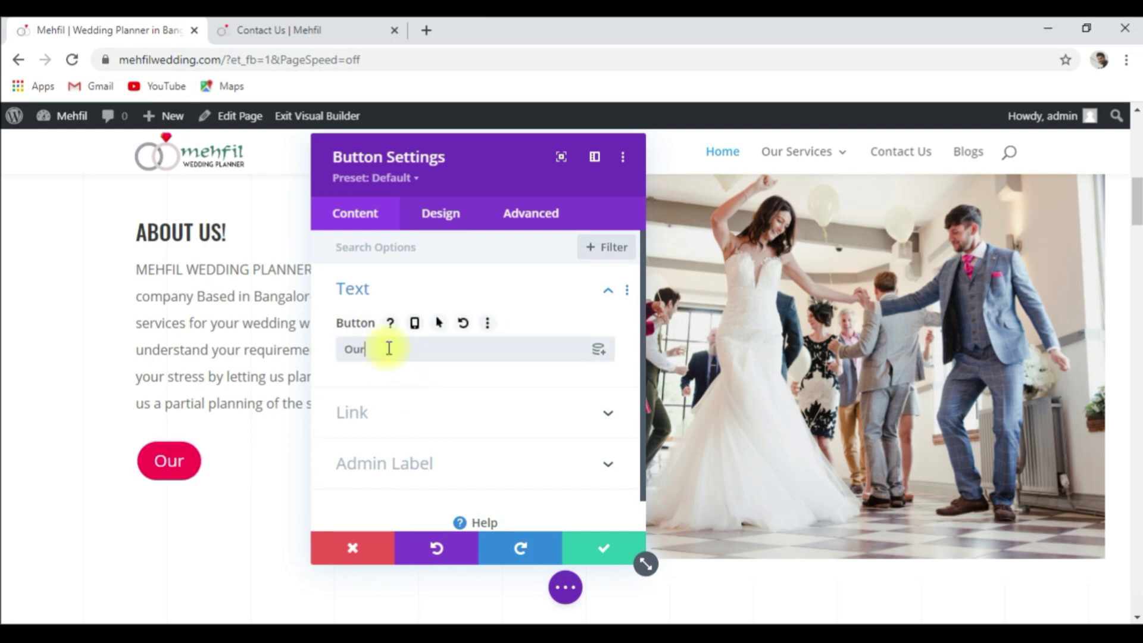
type(" Service")
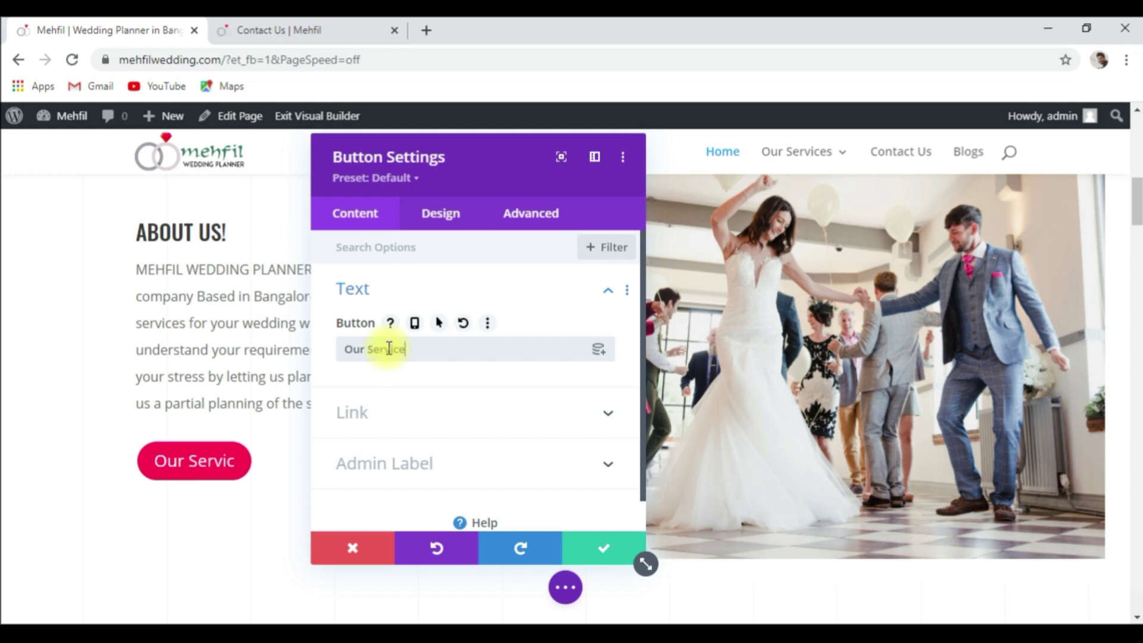
type("s")
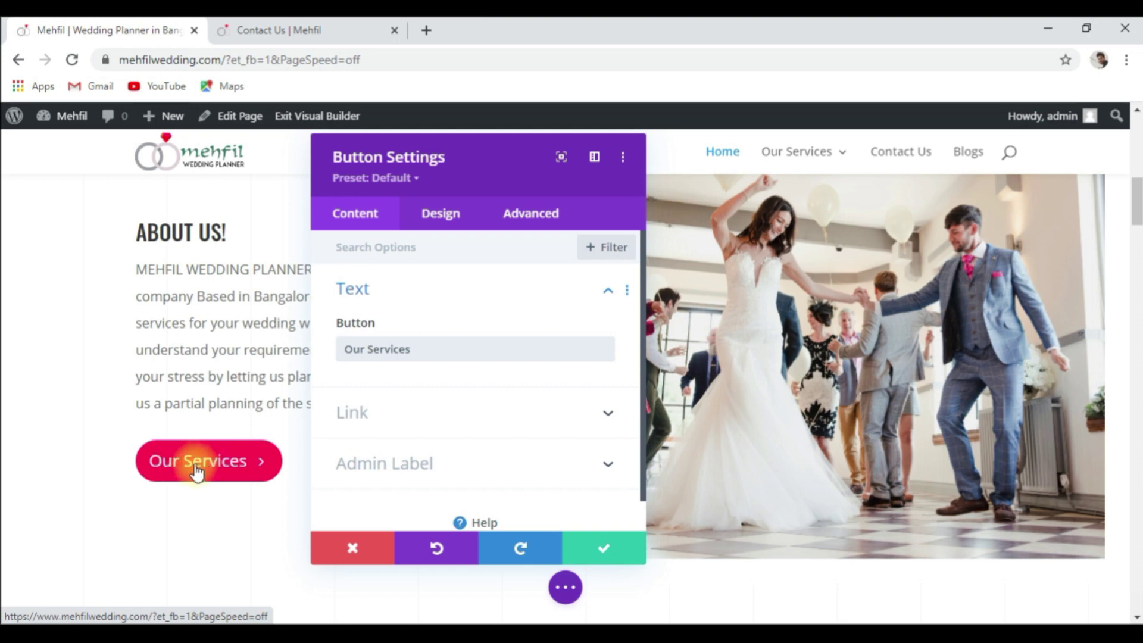
Expand the Our Services button's link options and copy the full address of the live Our Services page.
left_click(426, 422)
left_click(284, 28)
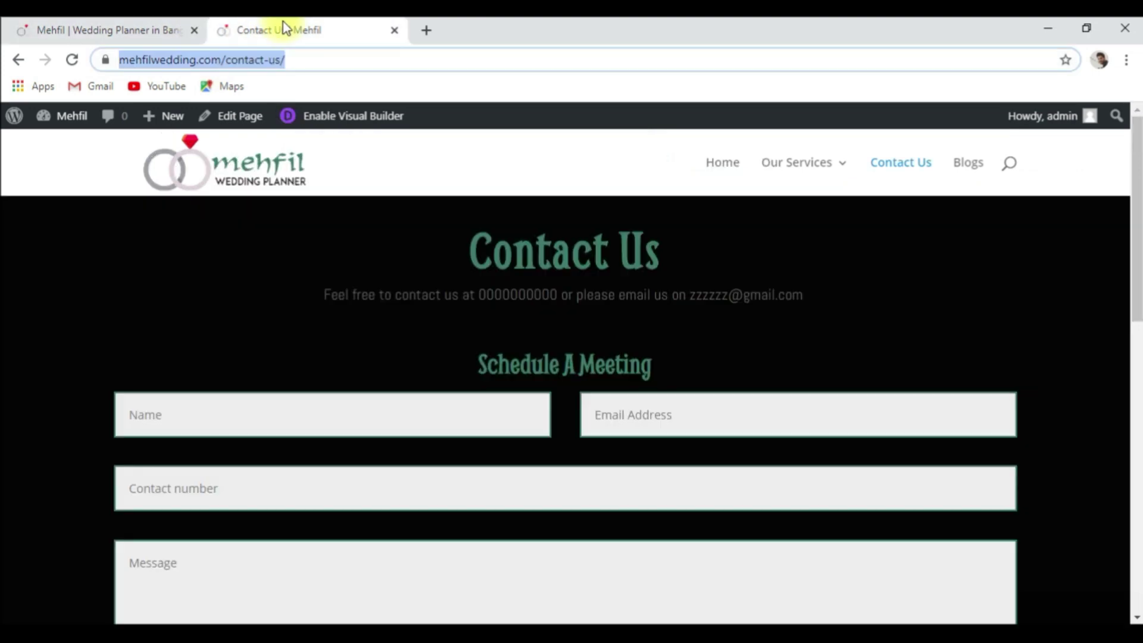
left_click(803, 166)
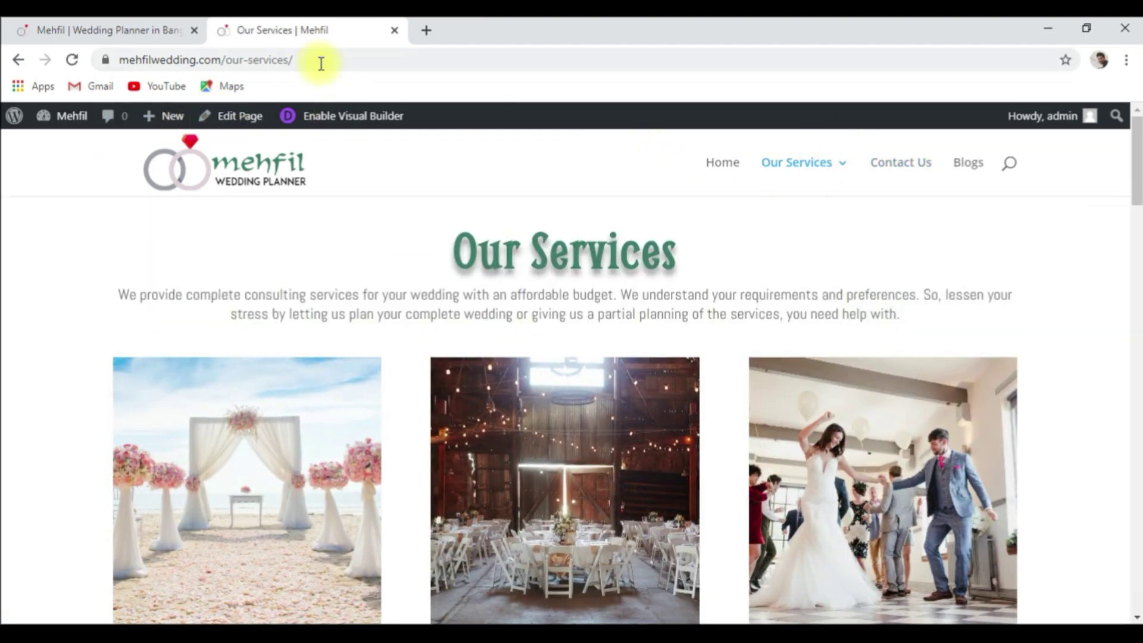
left_click_drag(294, 59, 118, 59)
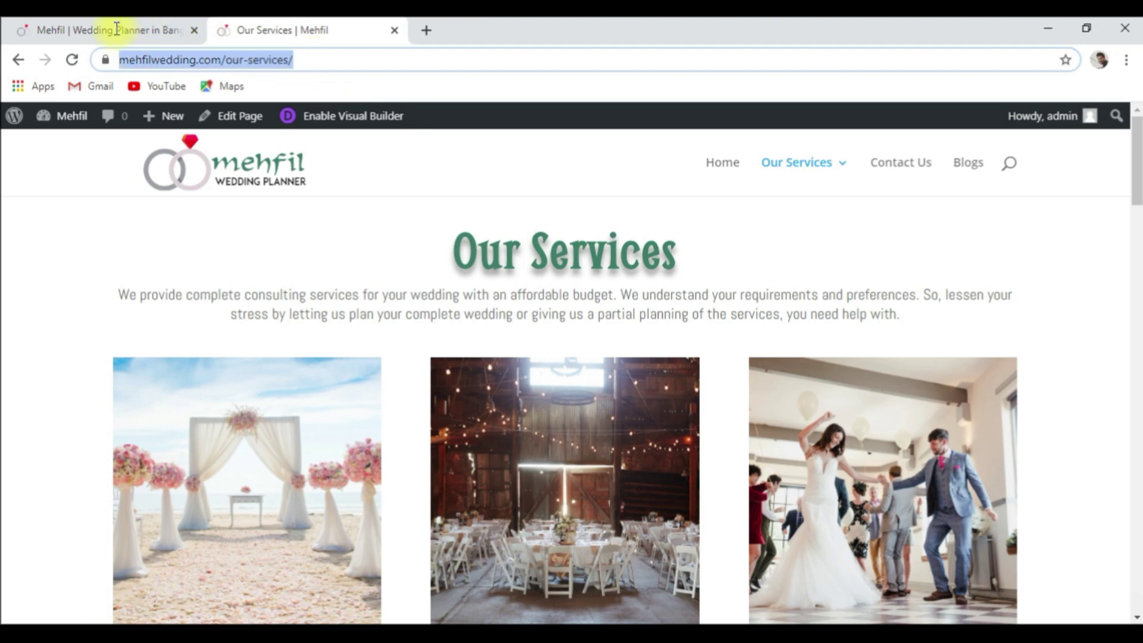
right_click(237, 59)
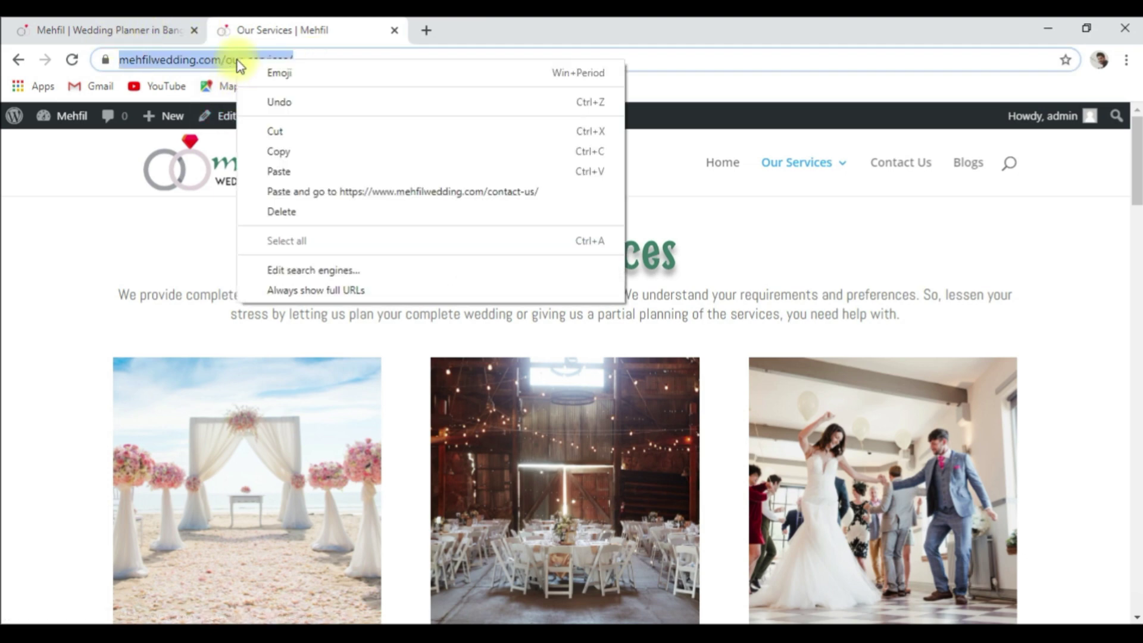
left_click(317, 158)
left_click(113, 31)
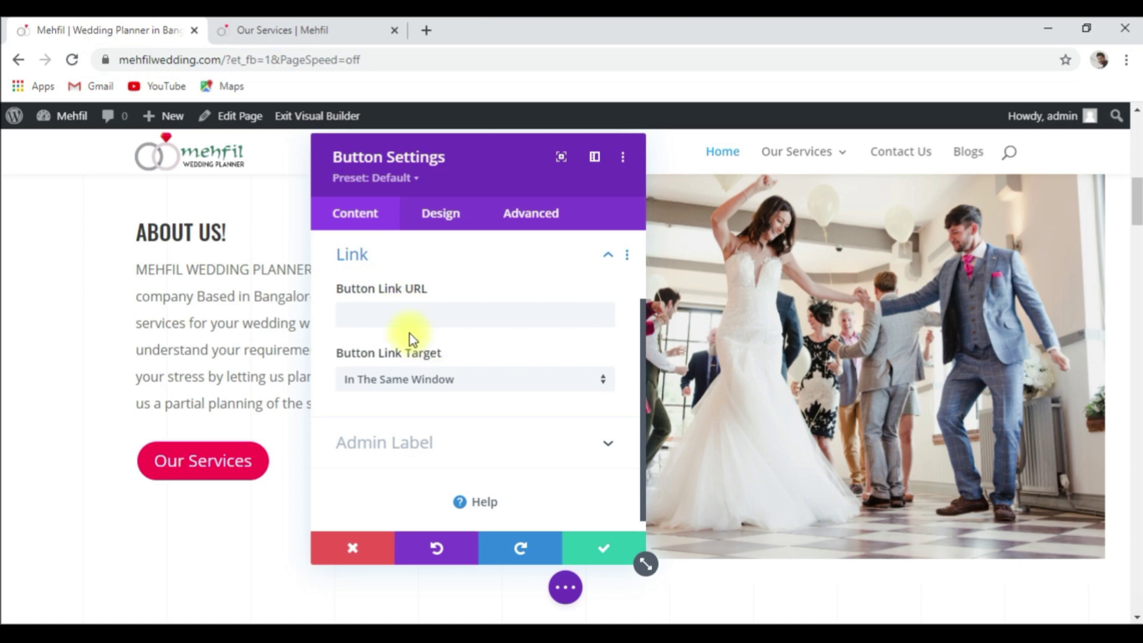
right_click(393, 316)
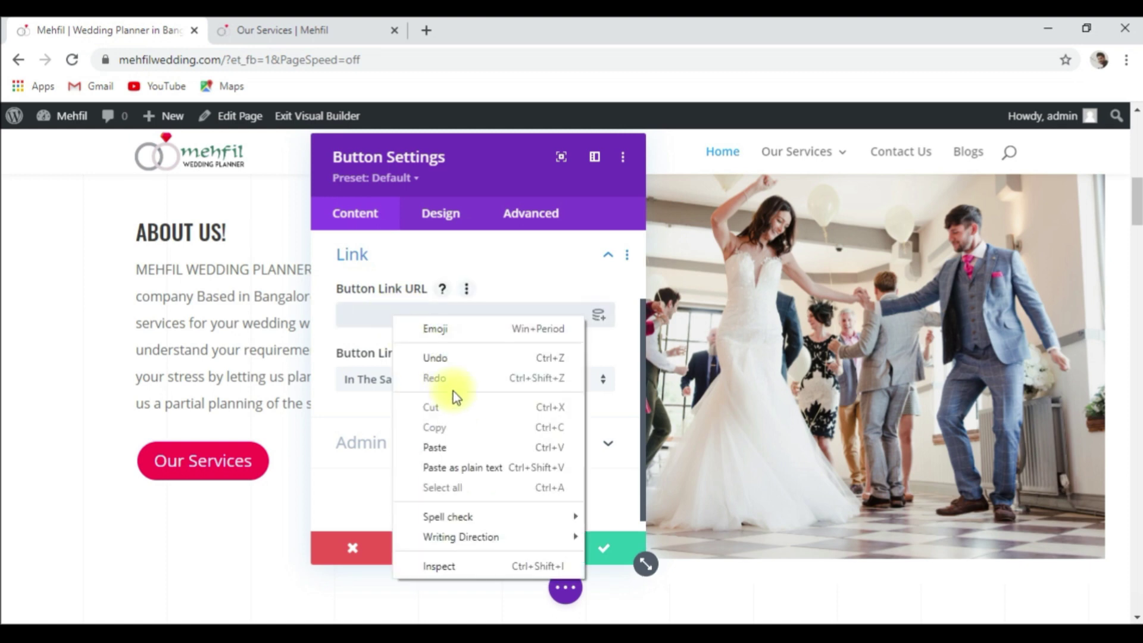
left_click(458, 447)
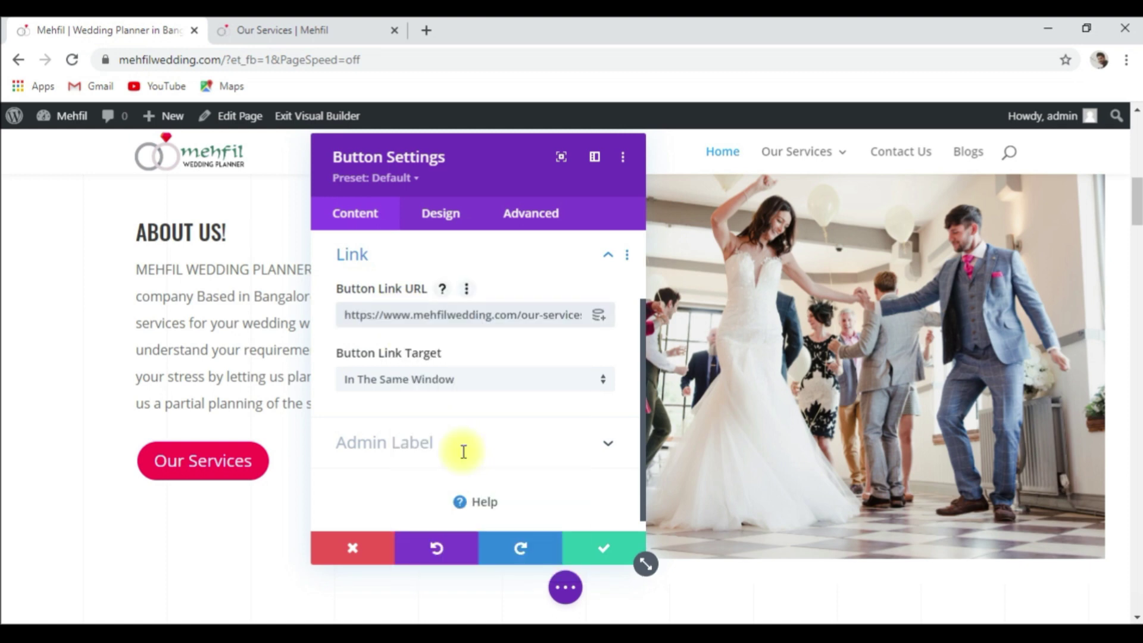
left_click(604, 547)
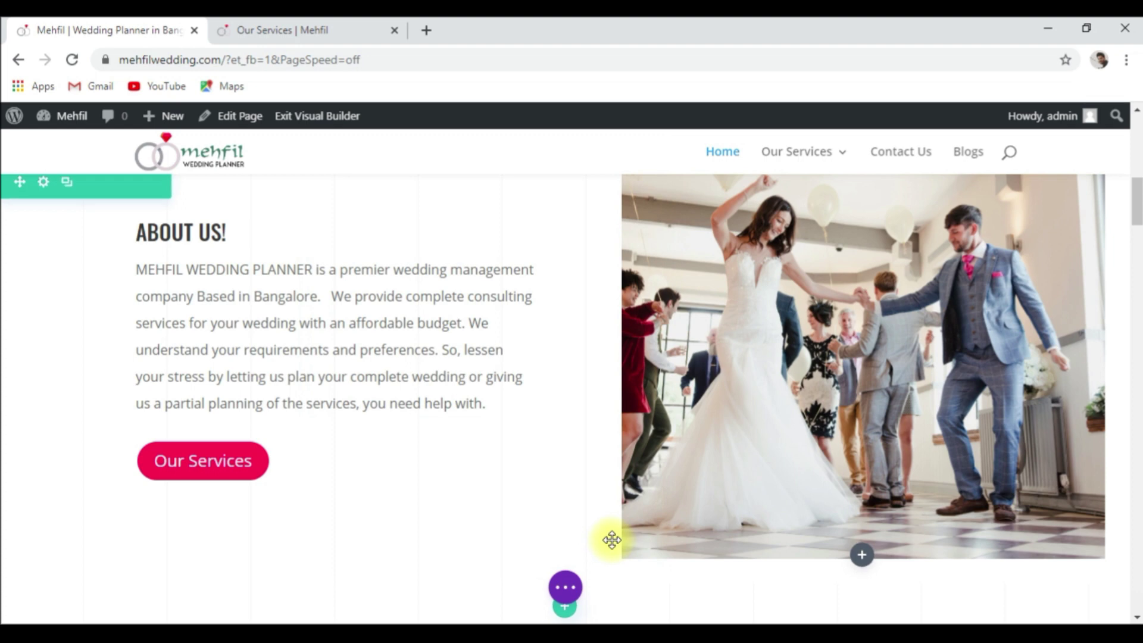
left_click(567, 593)
left_click(1071, 587)
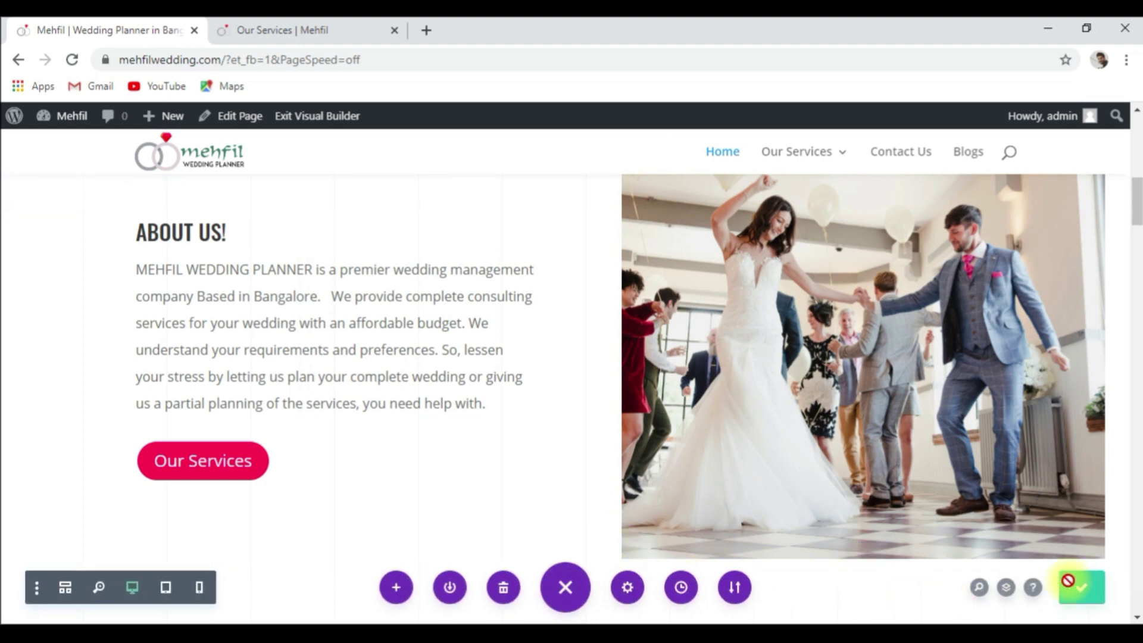
Open the live homepage and test the hero section's Contact Us button.
left_click(286, 29)
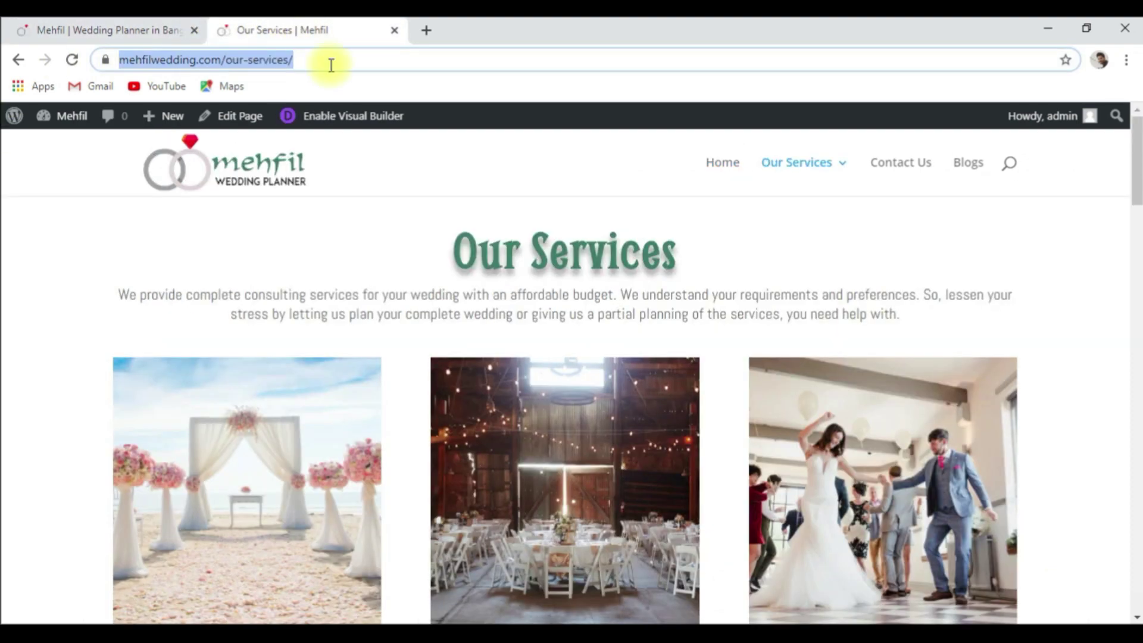
left_click(722, 164)
scroll(703, 439, "down", 5)
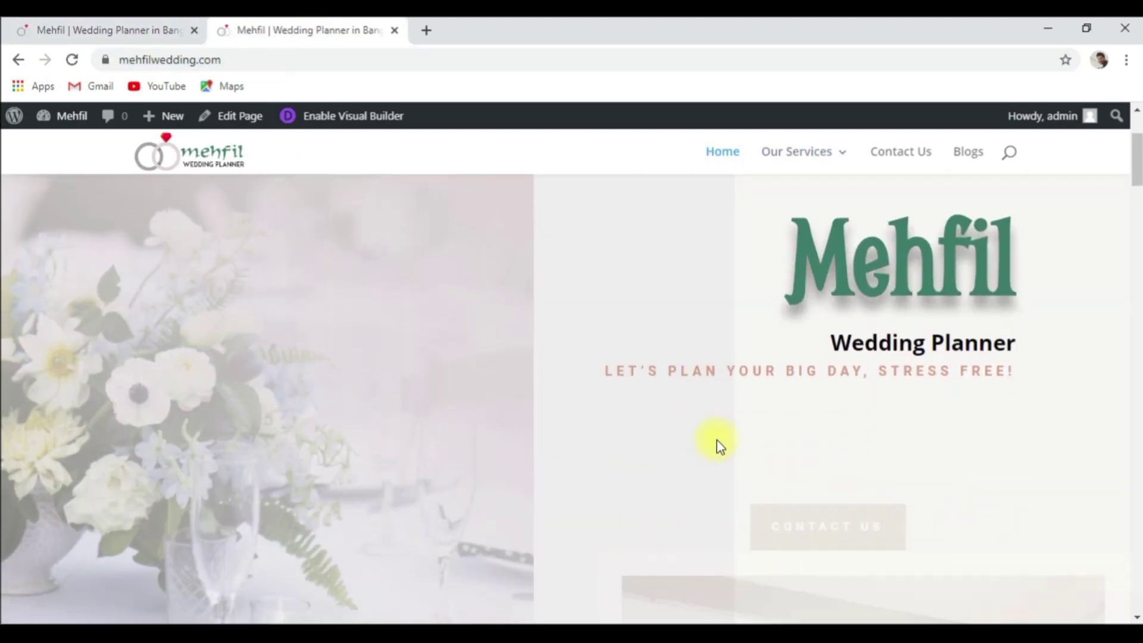
left_click(670, 361)
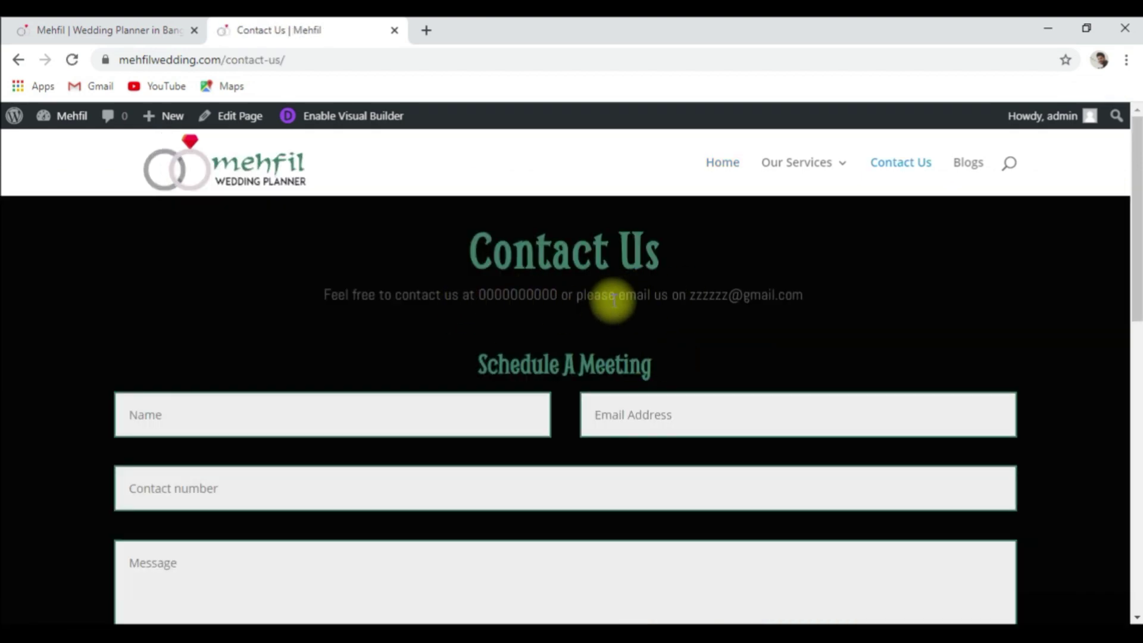
Return to the live homepage and test the Our Services button below the About Us paragraph.
left_click(736, 171)
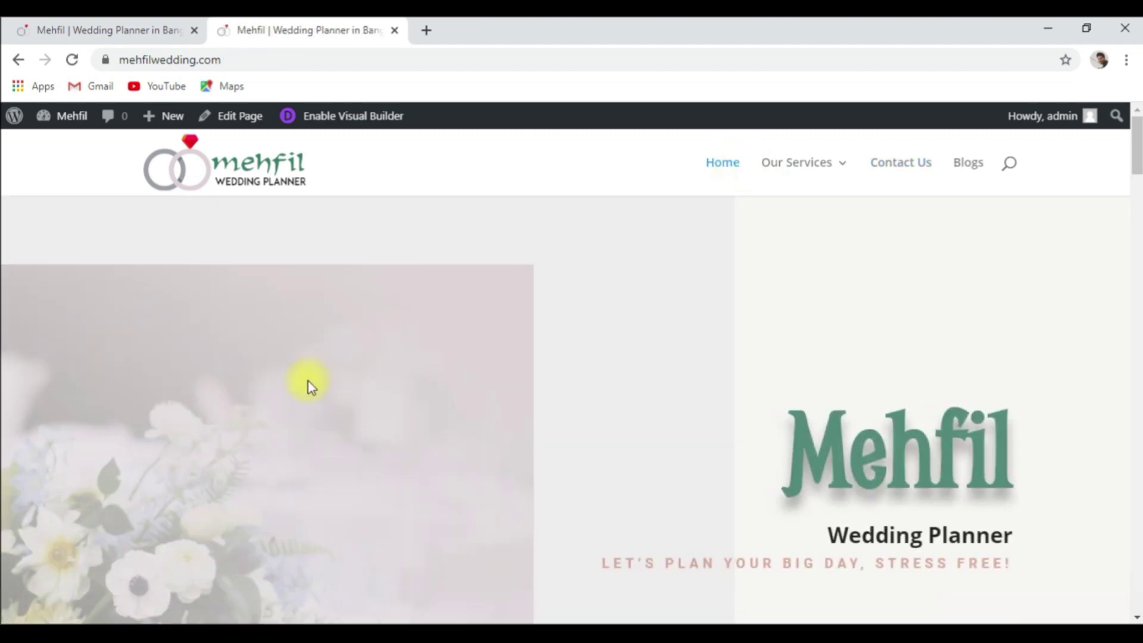
scroll(308, 381, "down", 5)
scroll(308, 381, "down", 6)
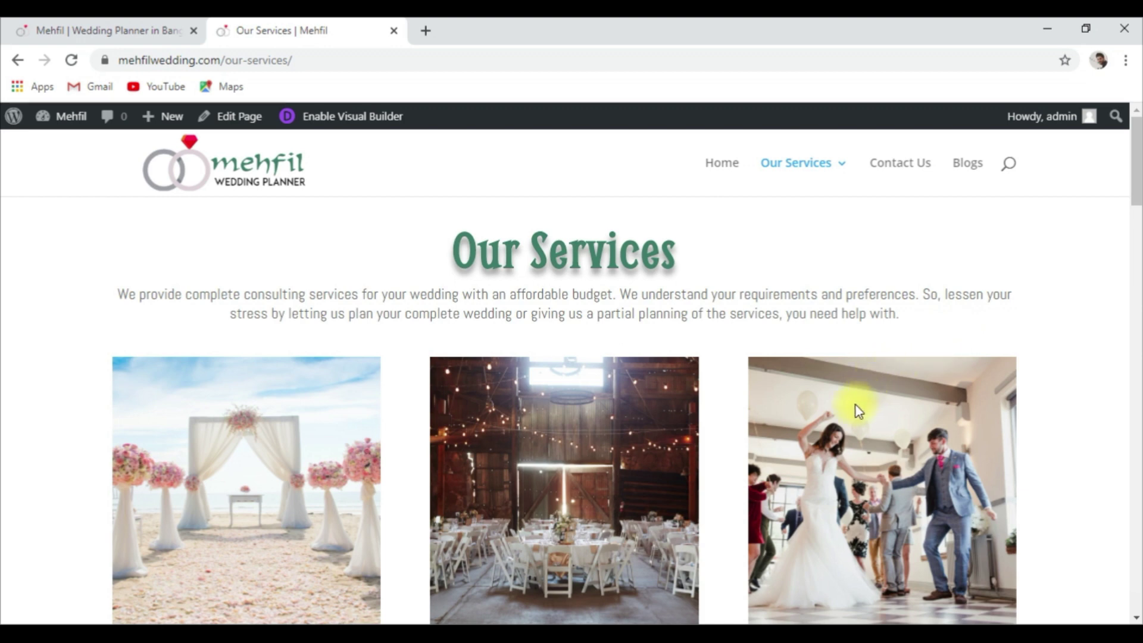
Go back to the live homepage and highlight the word "services" after "complete consulting" in the About Us paragraph.
left_click(719, 185)
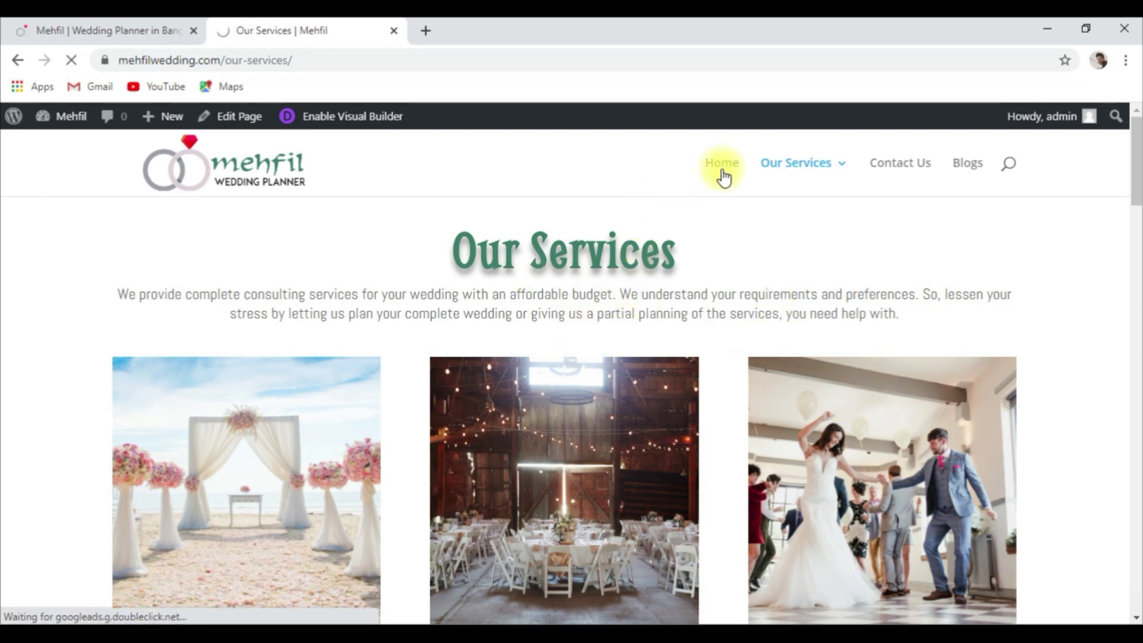
scroll(460, 342, "down", 3)
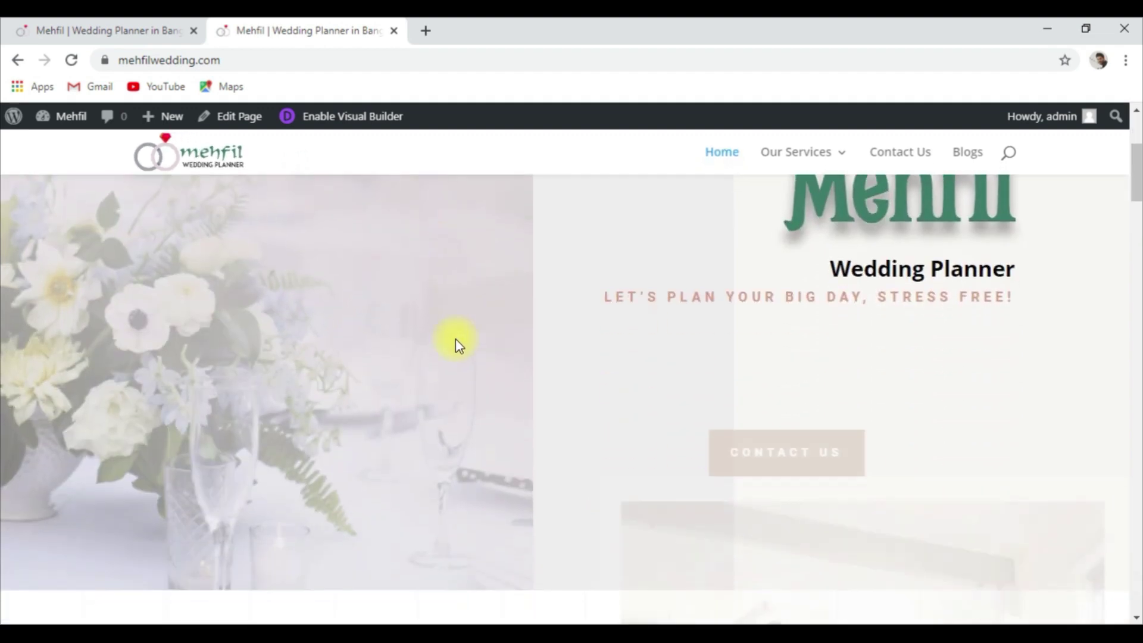
scroll(456, 338, "down", 8)
scroll(295, 426, "up", 1)
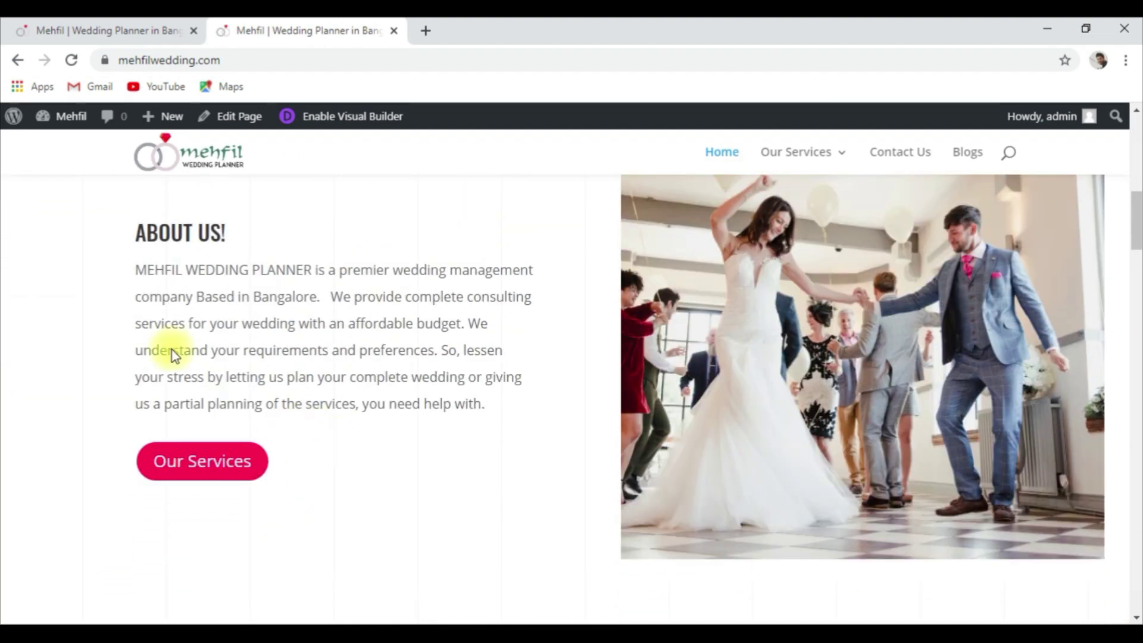
scroll(138, 409, "up", 1)
left_click_drag(135, 407, 180, 414)
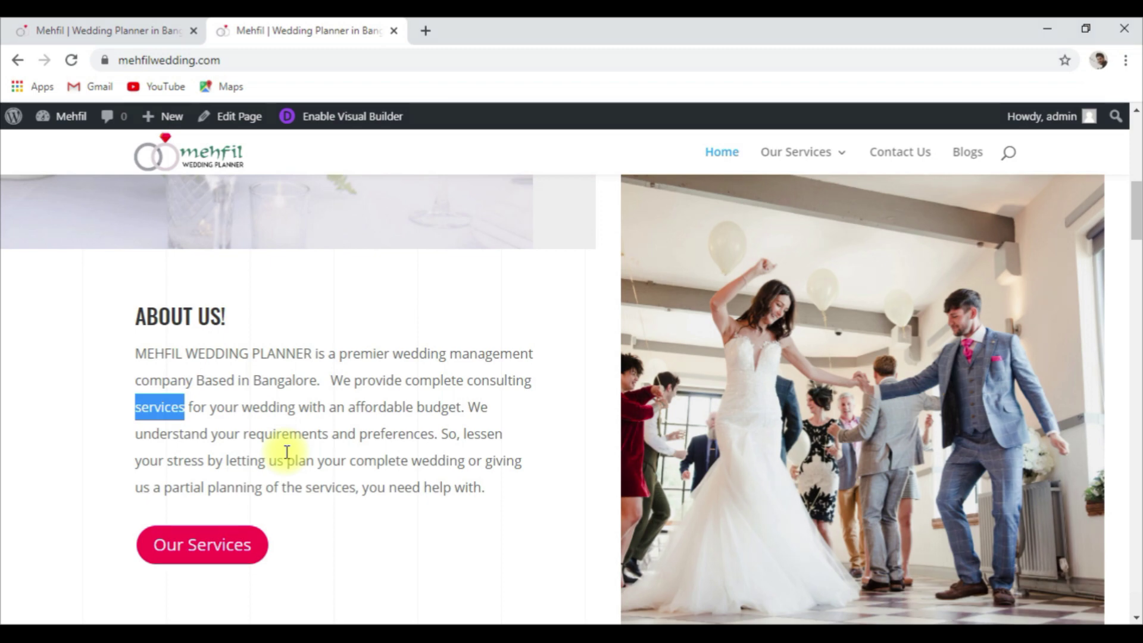
In the visual builder, open the About Us text settings and start inserting a link on the word "services" after "consulting".
left_click(98, 32)
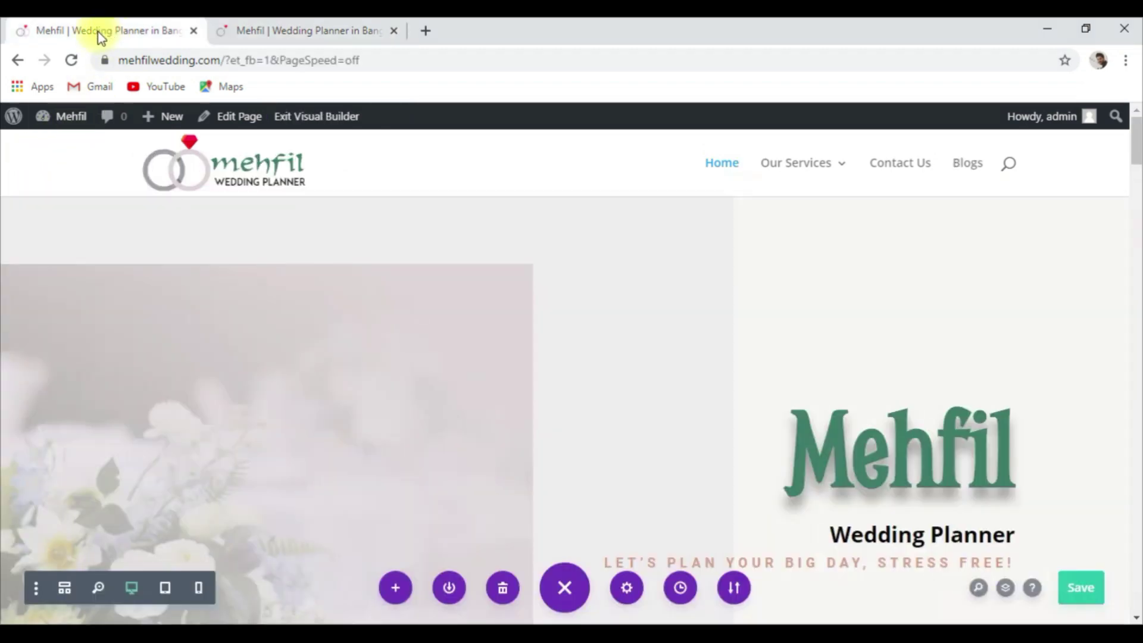
scroll(231, 262, "down", 10)
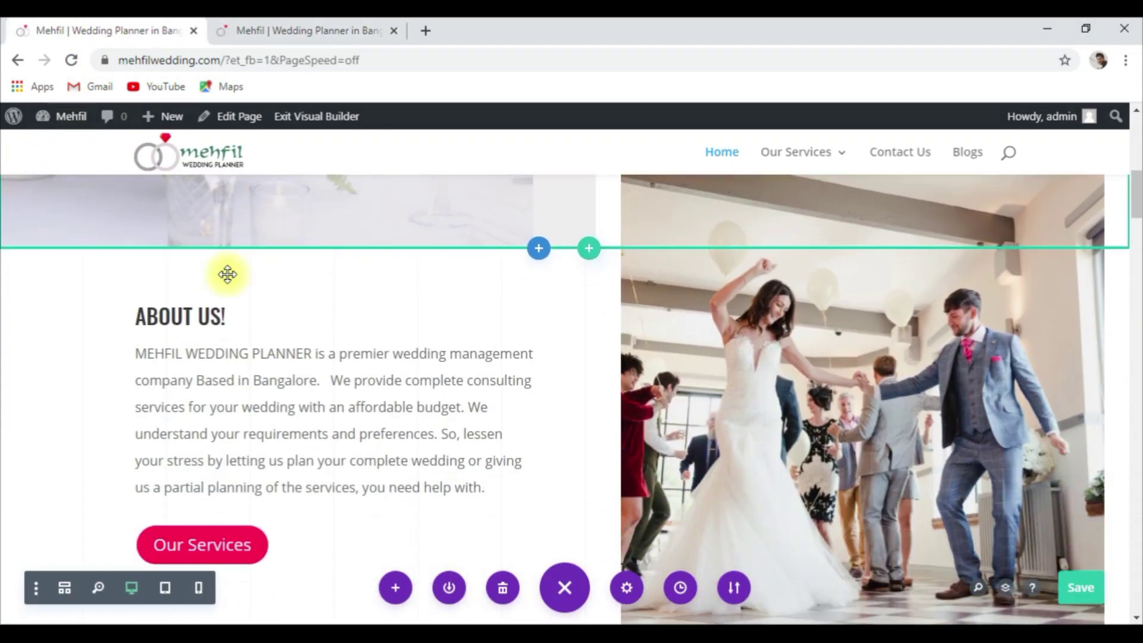
scroll(220, 275, "down", 2)
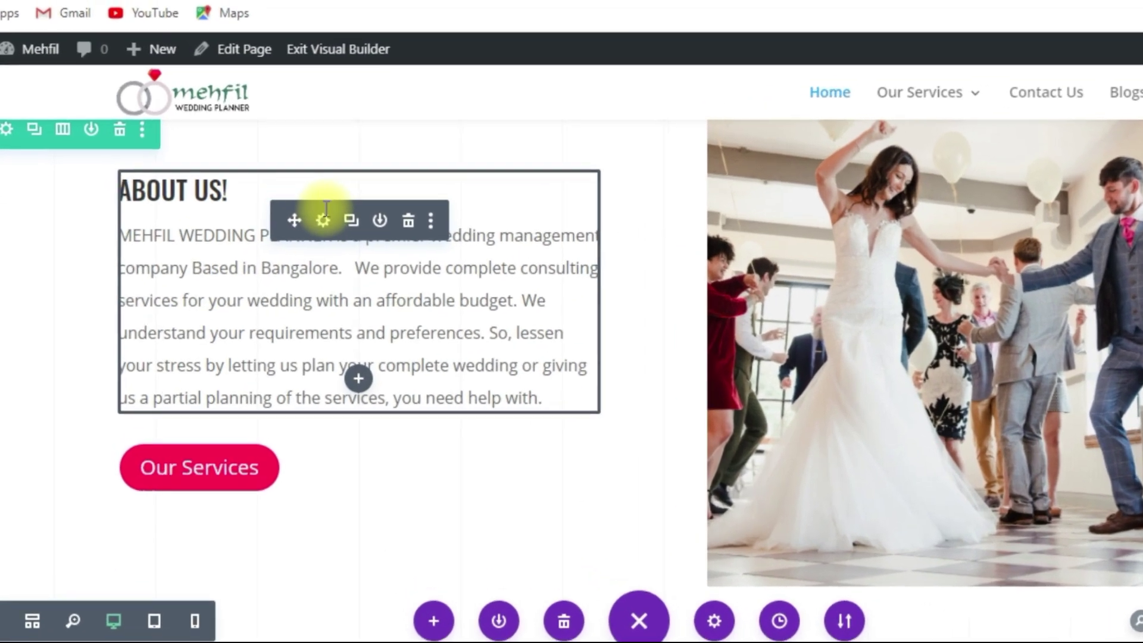
left_click(324, 215)
scroll(467, 333, "down", 5)
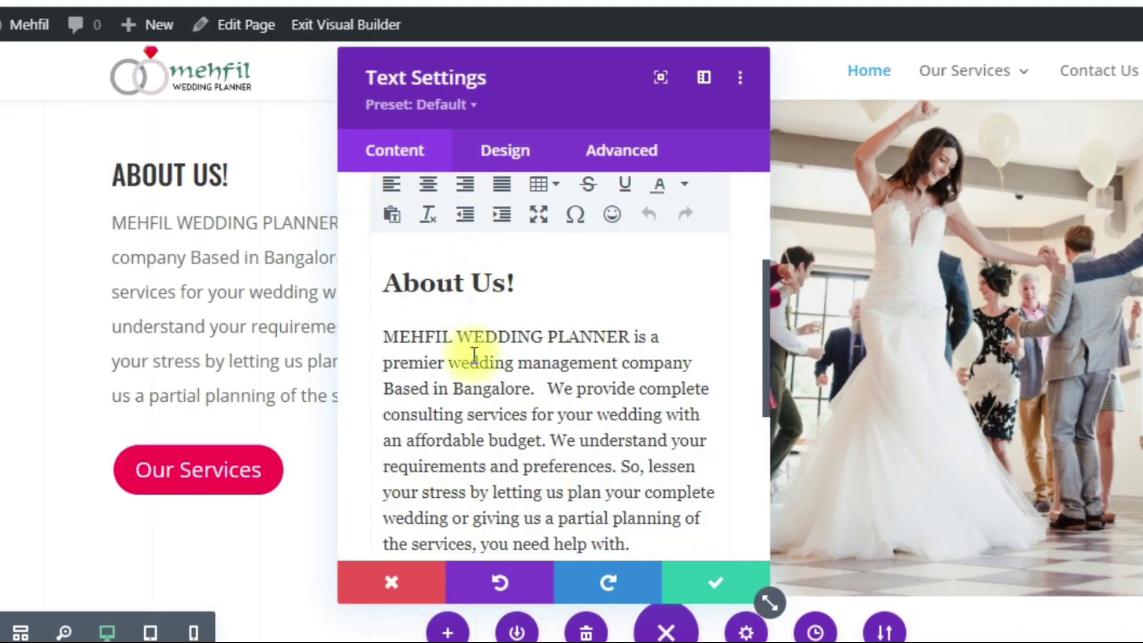
scroll(482, 425, "down", 1)
left_click_drag(469, 306, 533, 320)
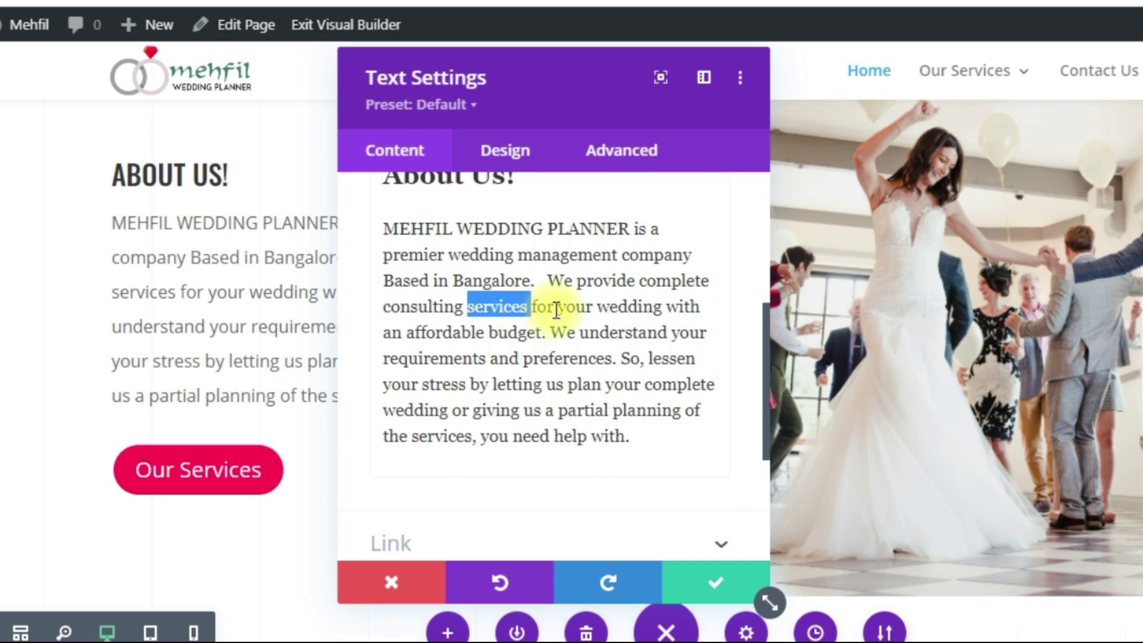
scroll(548, 306, "up", 3)
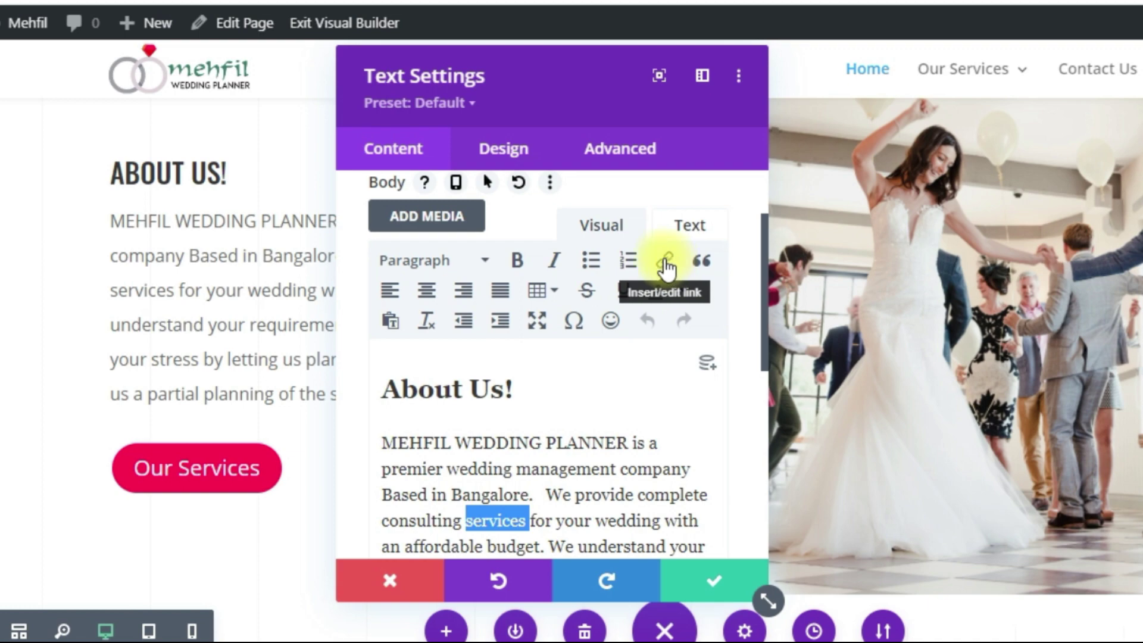
left_click(667, 265)
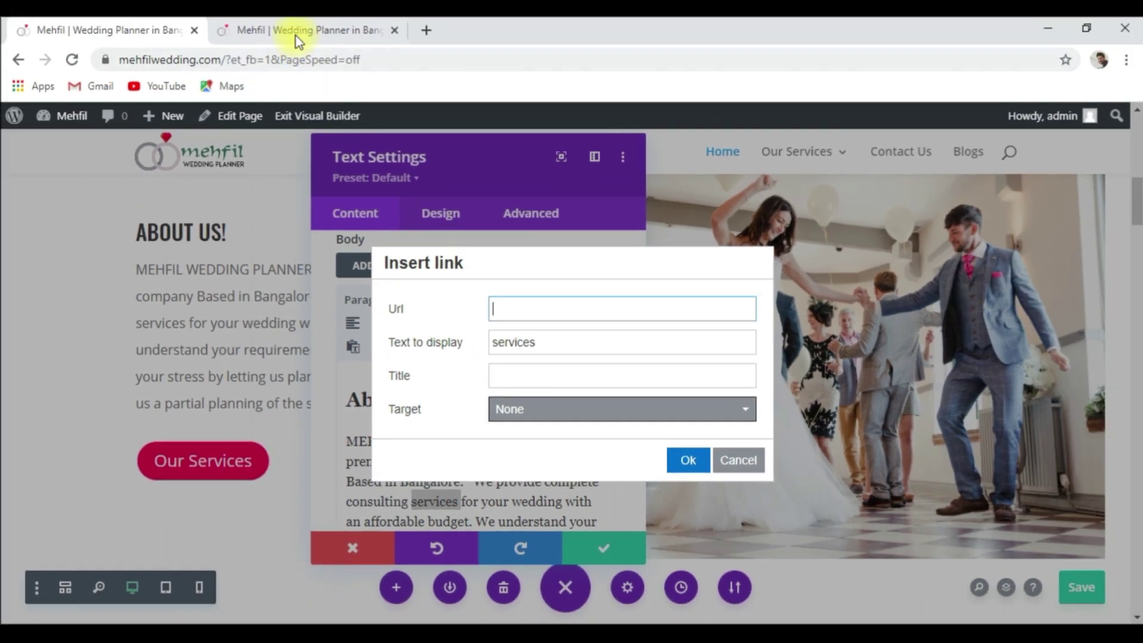
Open the live Our Services page from the site header and copy its full address.
left_click(295, 33)
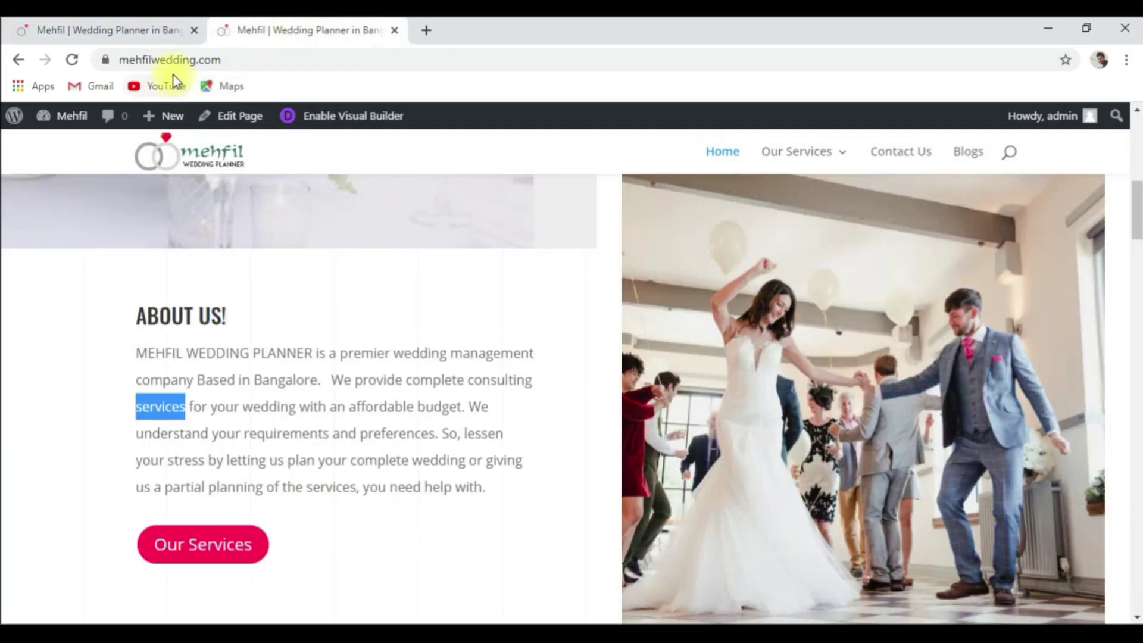
left_click(808, 156)
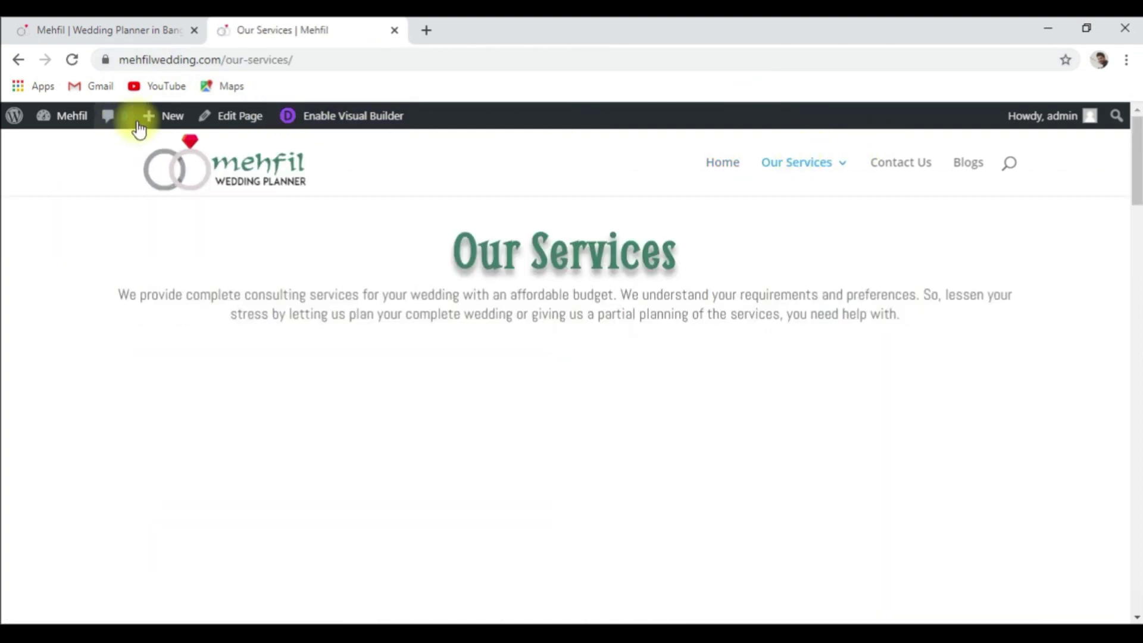
left_click(113, 59)
key("ctrl+c")
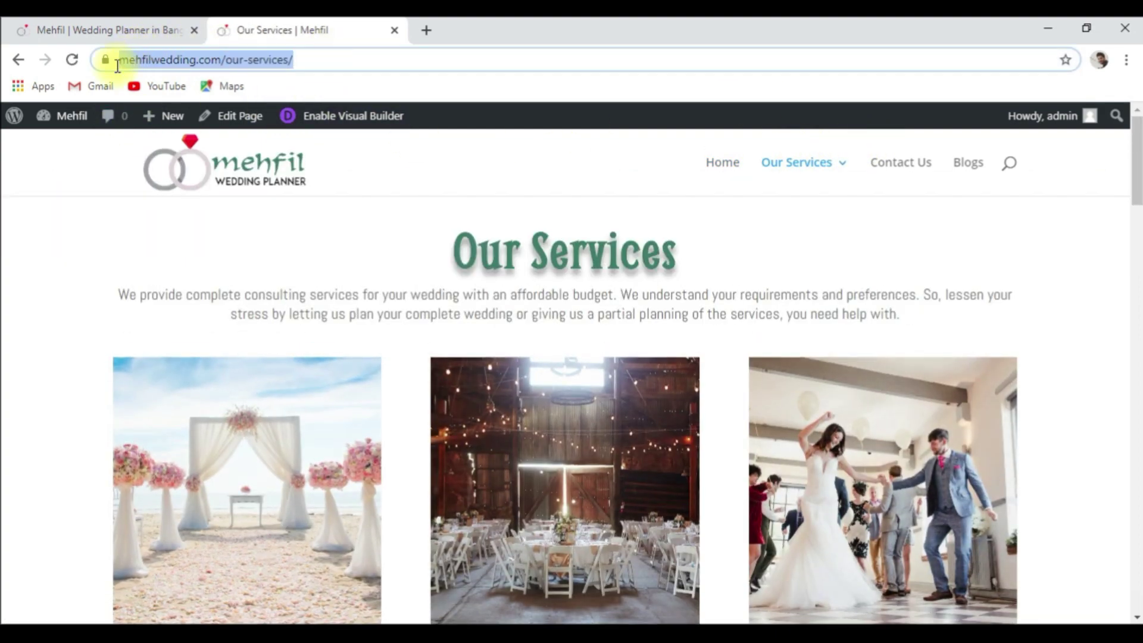
right_click(188, 60)
left_click(223, 145)
left_click(134, 31)
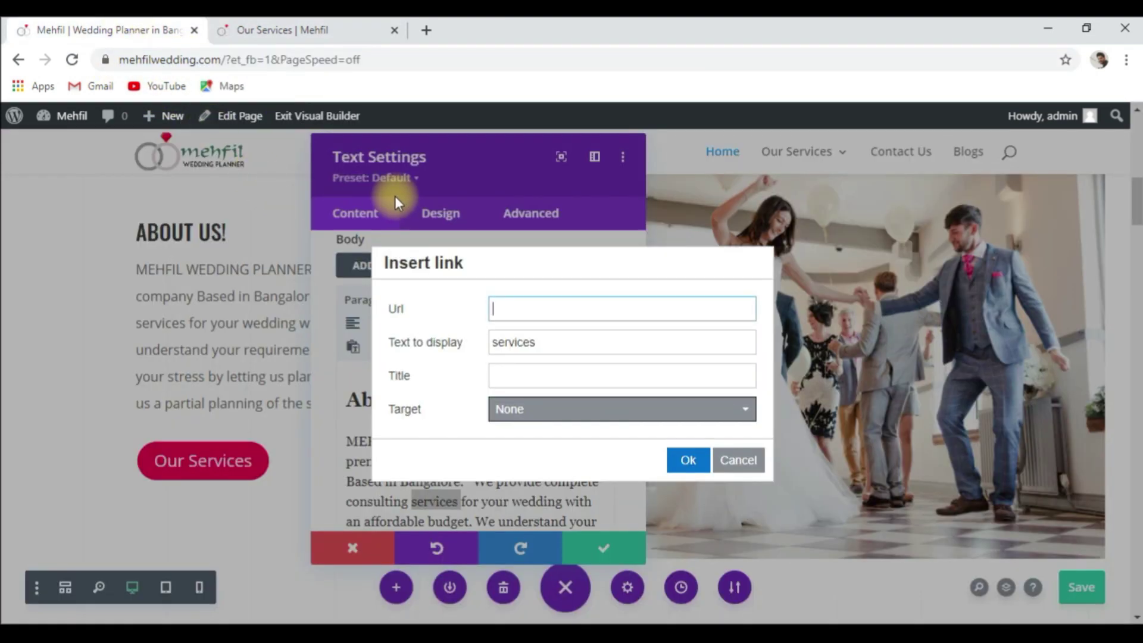
right_click(528, 307)
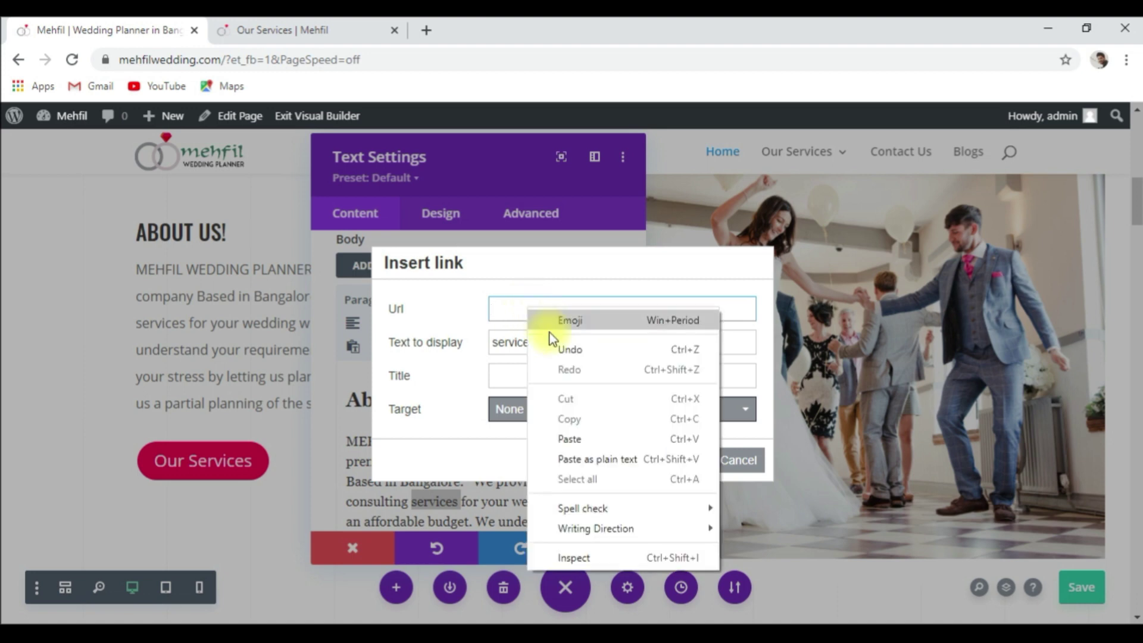
left_click(579, 439)
left_click(605, 381)
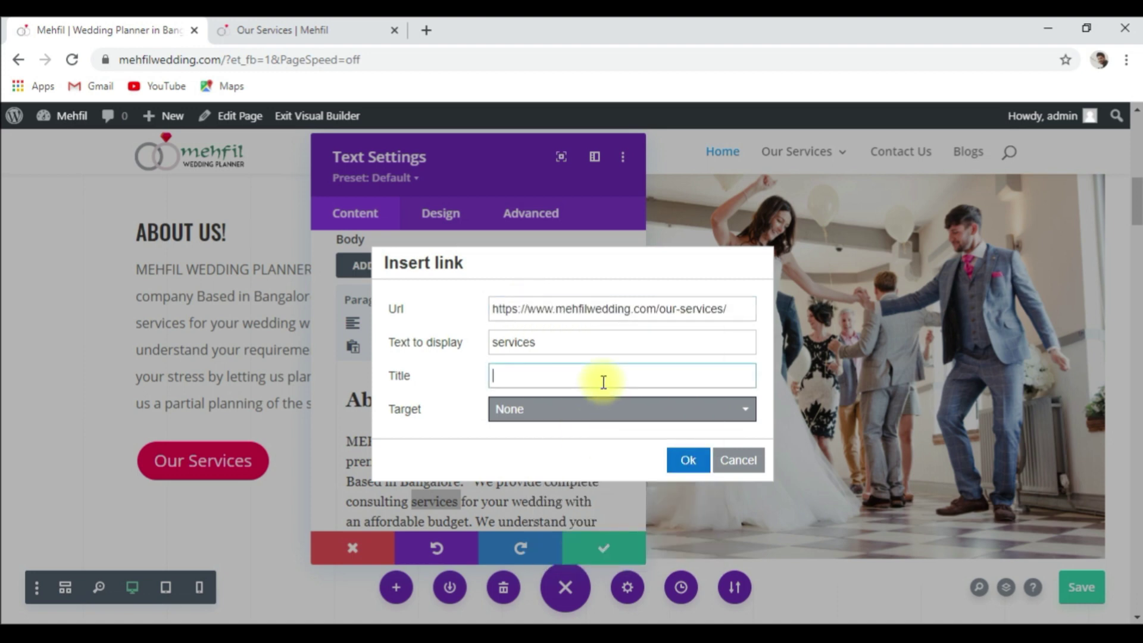
type("Services")
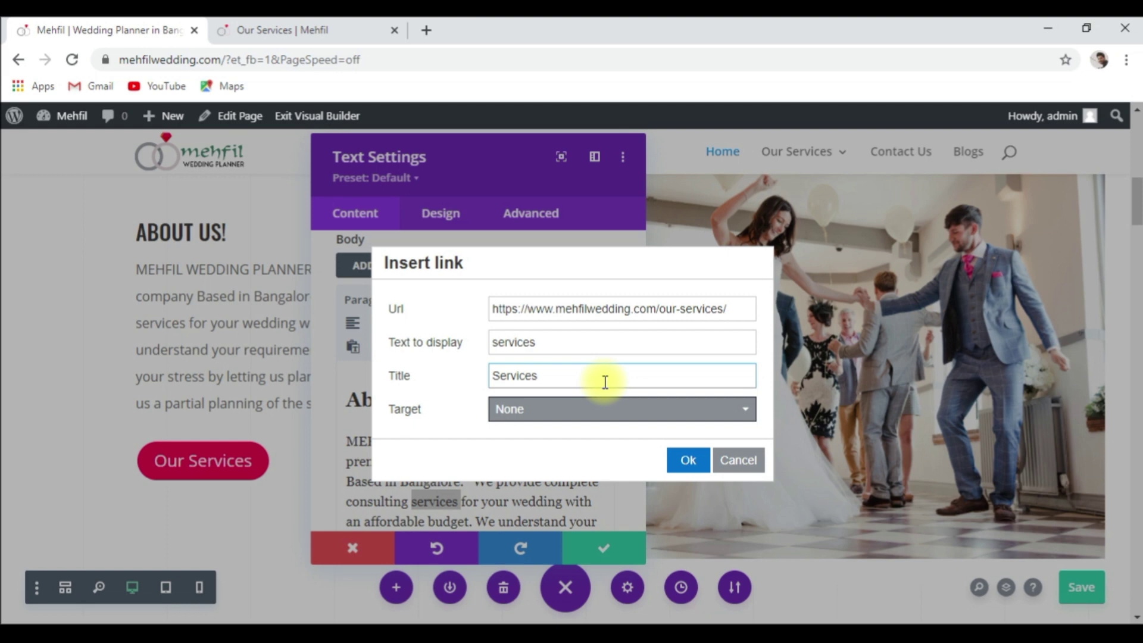
left_click(688, 462)
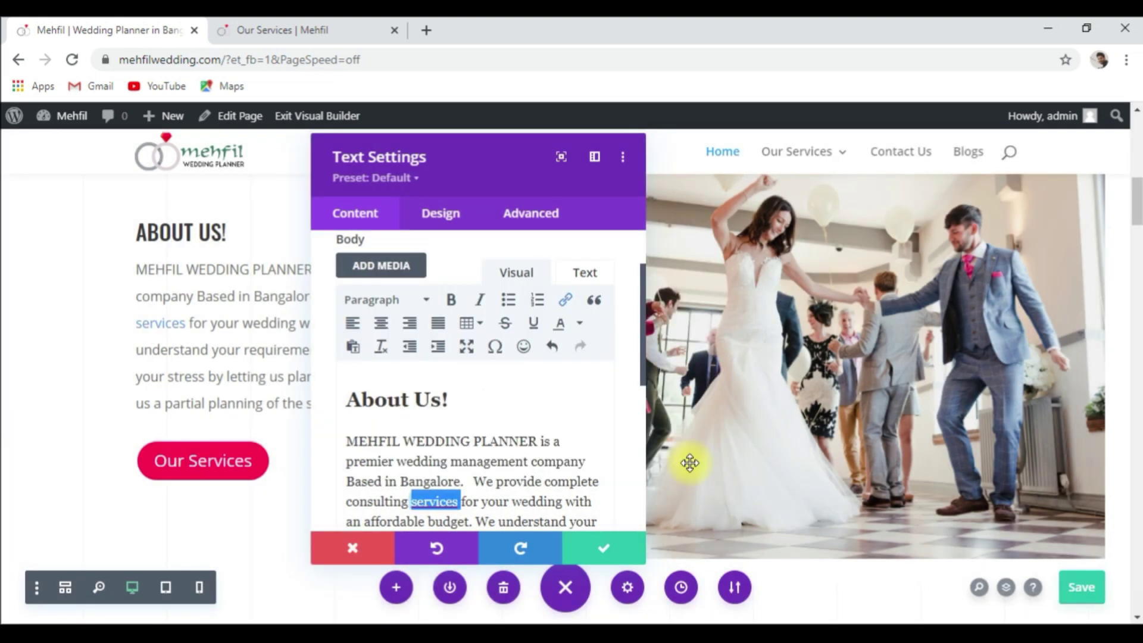
left_click(639, 557)
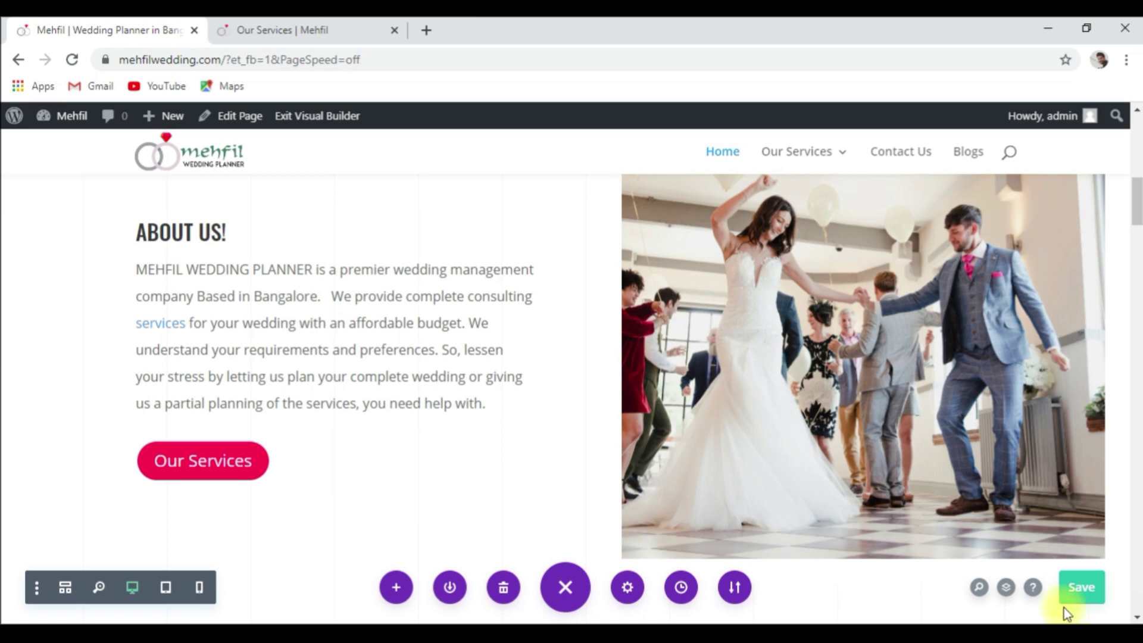
left_click(1082, 587)
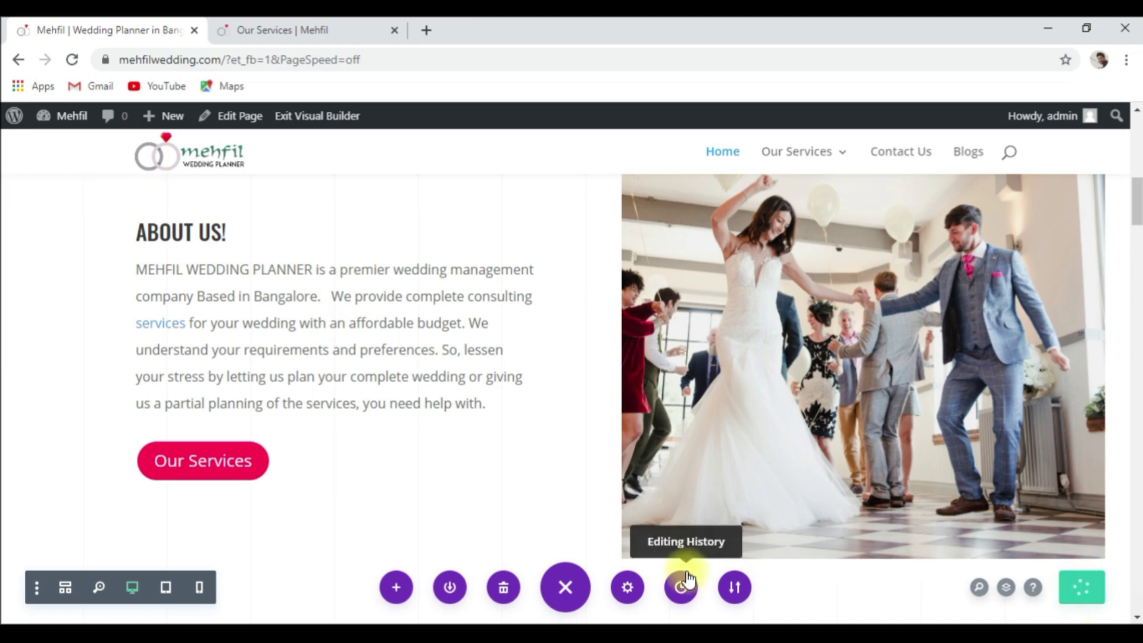
Open the live homepage and test the "services" text link in the About Us paragraph.
left_click(318, 26)
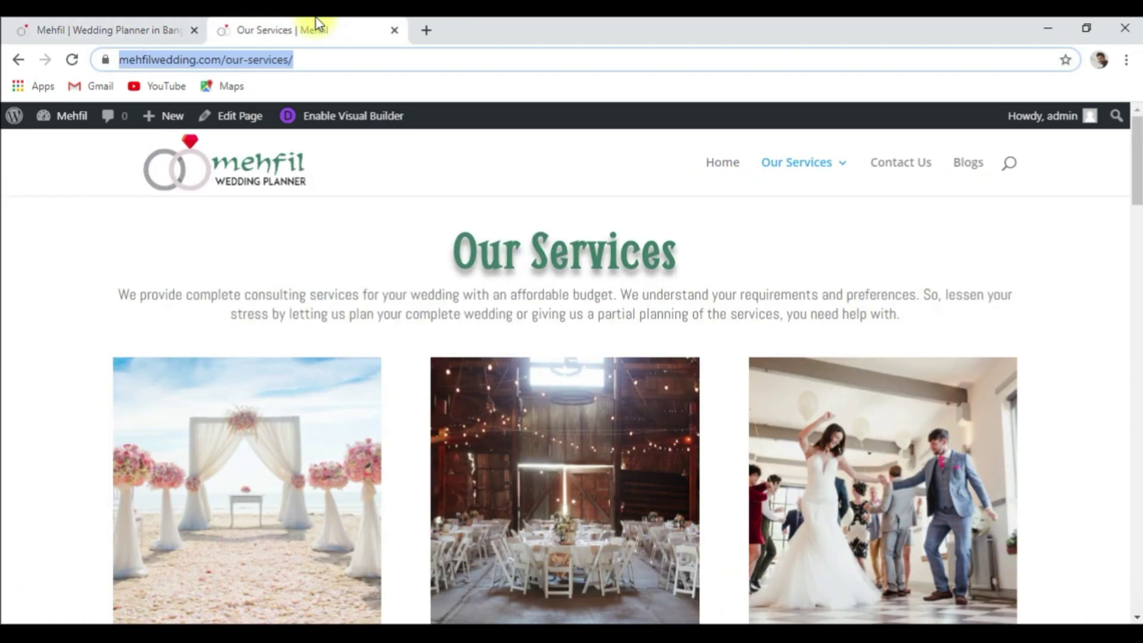
left_click(727, 168)
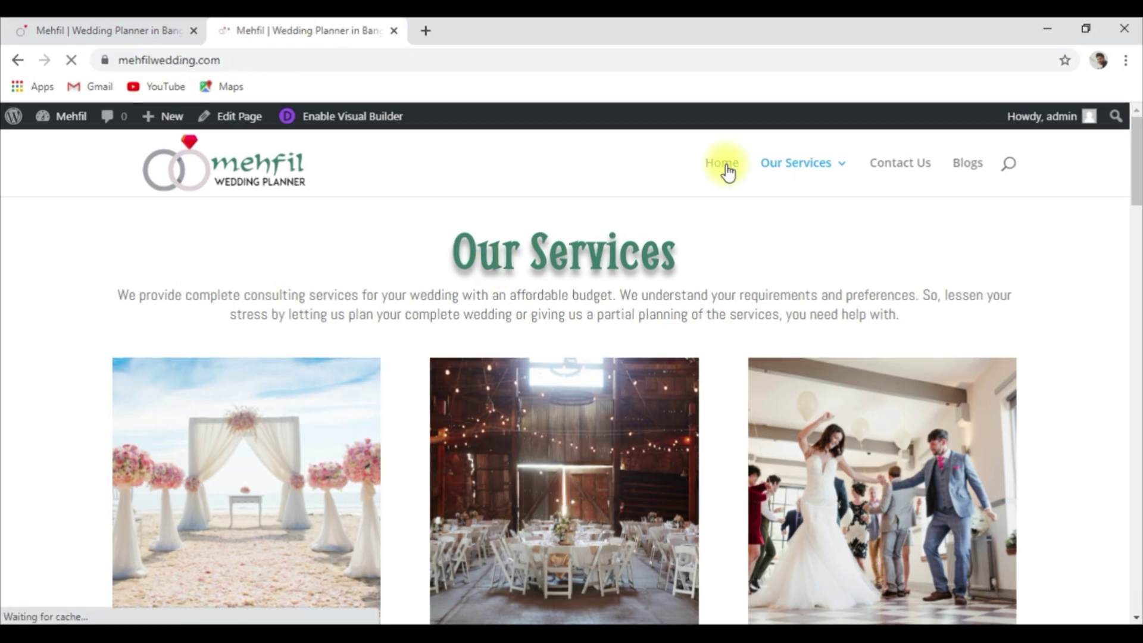
scroll(609, 335, "down", 5)
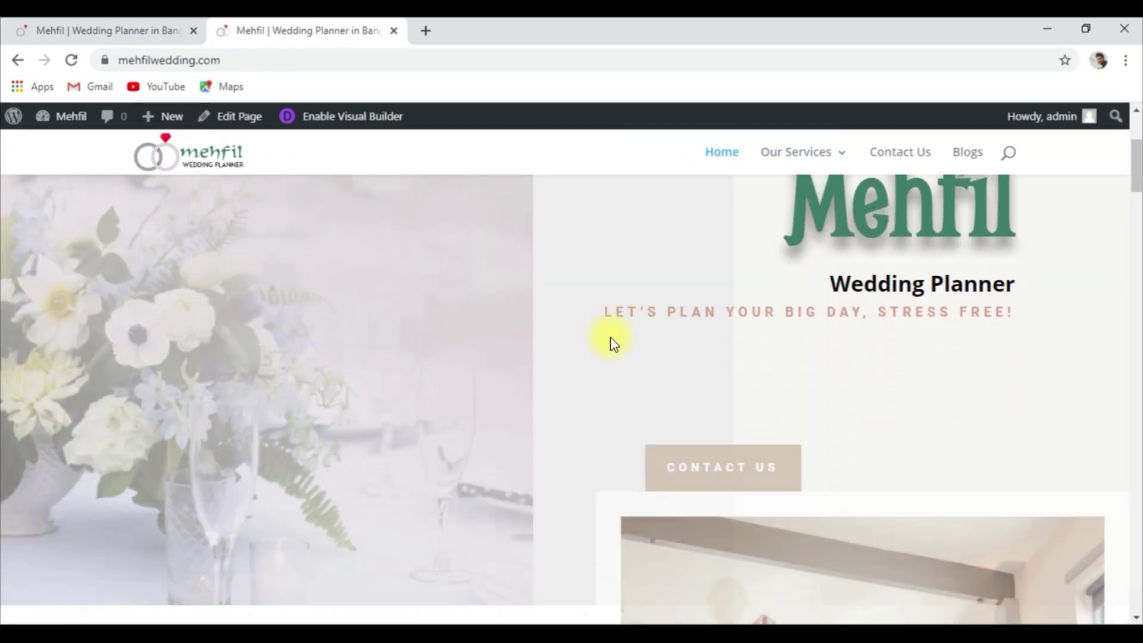
scroll(399, 369, "down", 5)
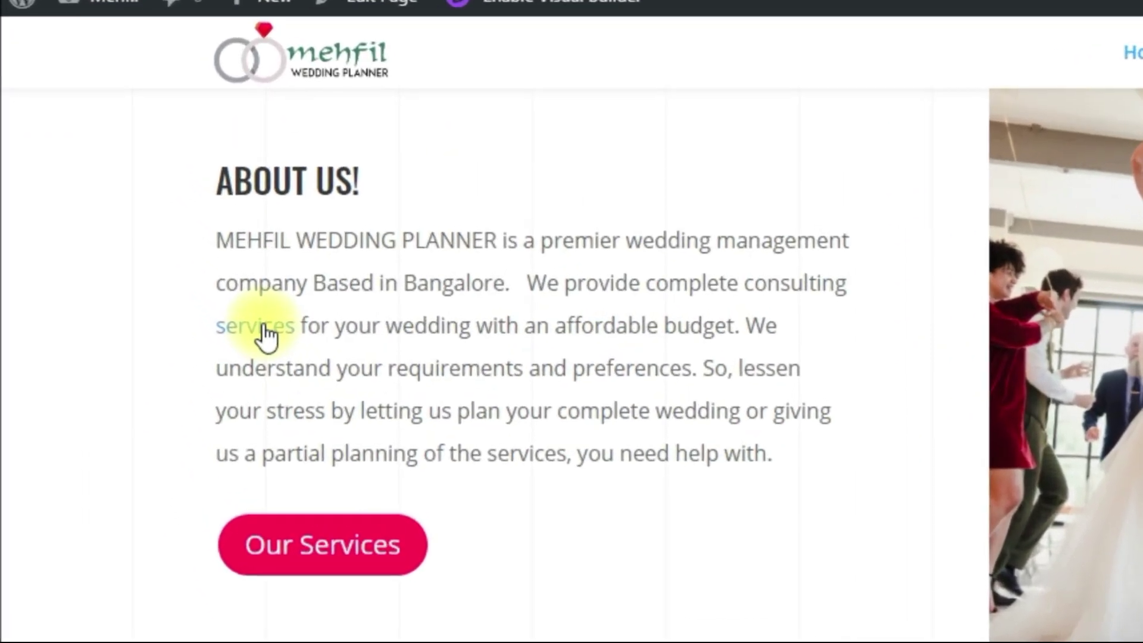
left_click(268, 337)
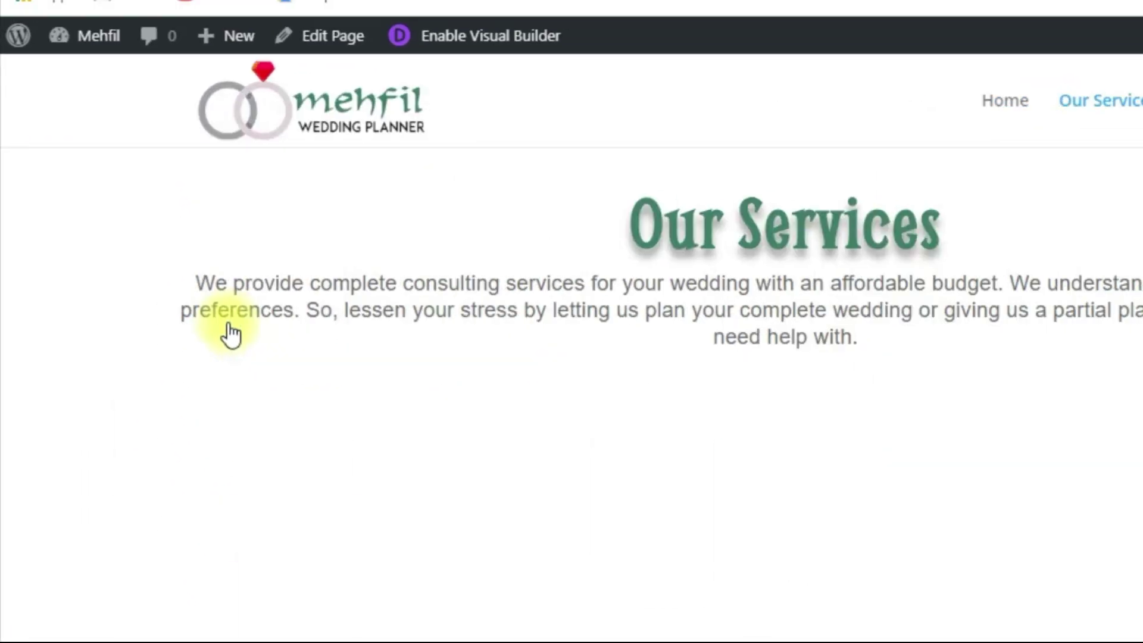